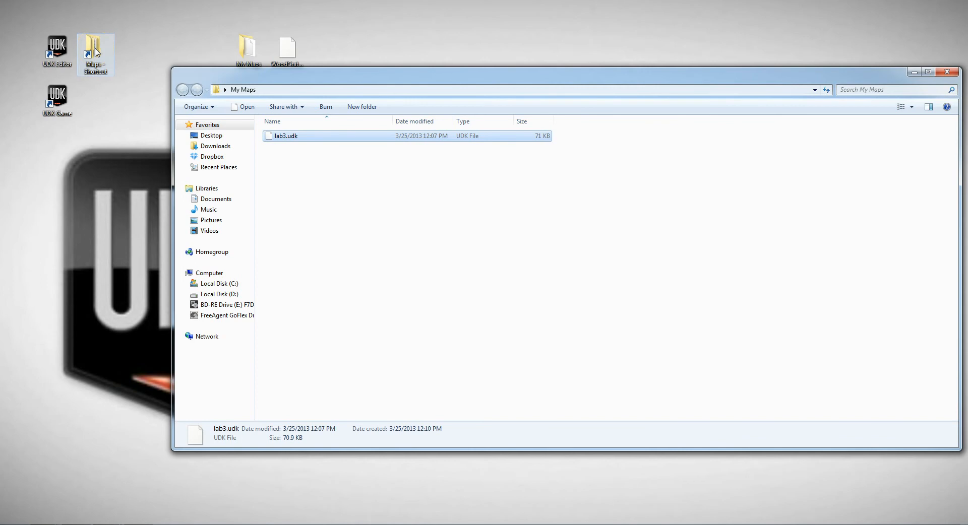
- Paste lab3.udk into the csc303labs folder inside Maps, replacing the existing copy, and close both folder windows
{"action": "double_click", "coordinate": [96, 51]}
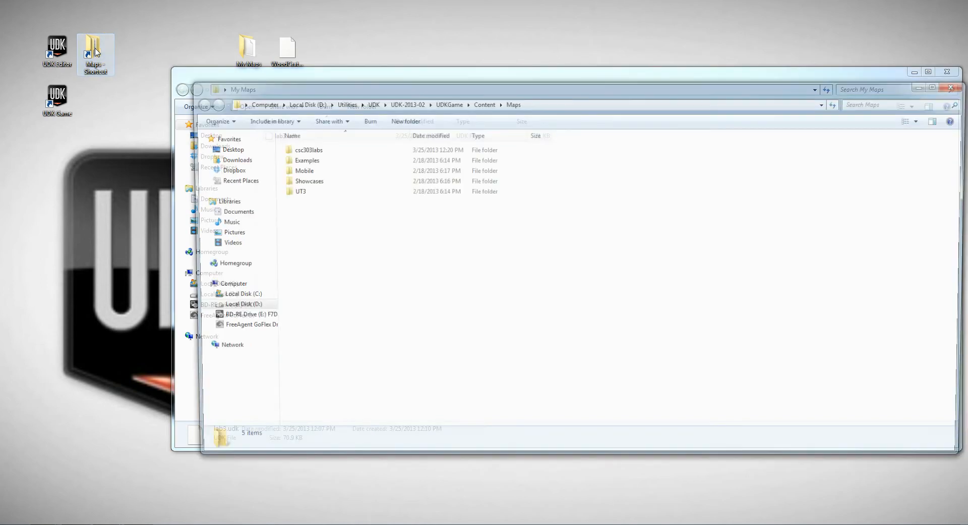
{"action": "left_click", "coordinate": [305, 149]}
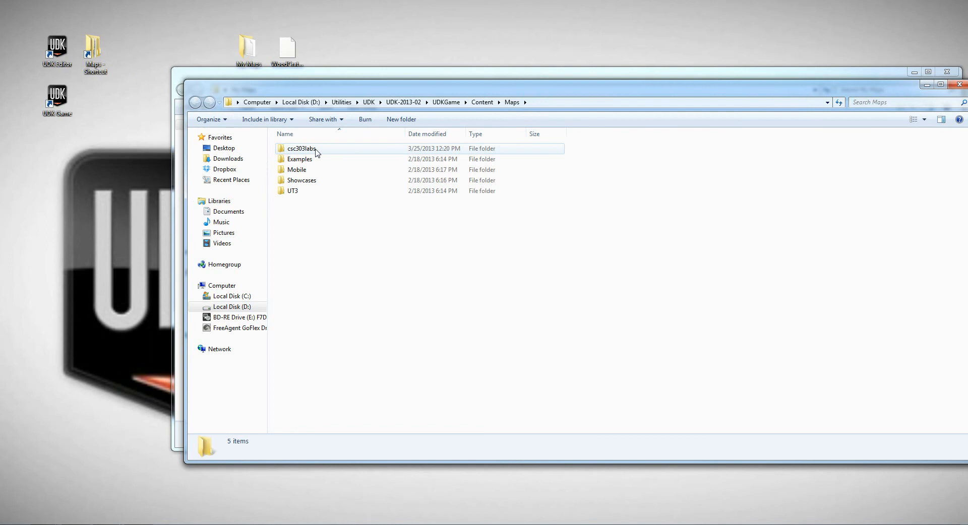
{"action": "double_click", "coordinate": [302, 149]}
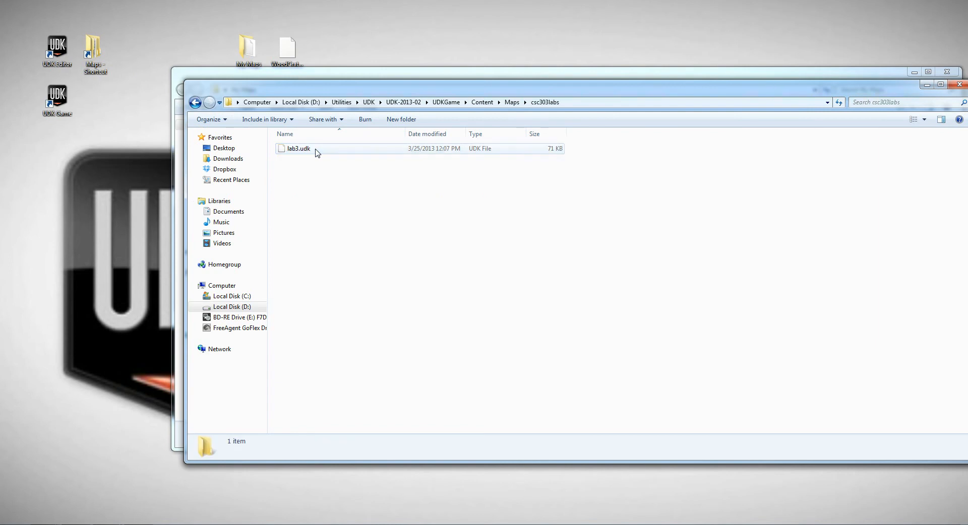
{"action": "right_click", "coordinate": [325, 235]}
{"action": "left_click", "coordinate": [353, 305]}
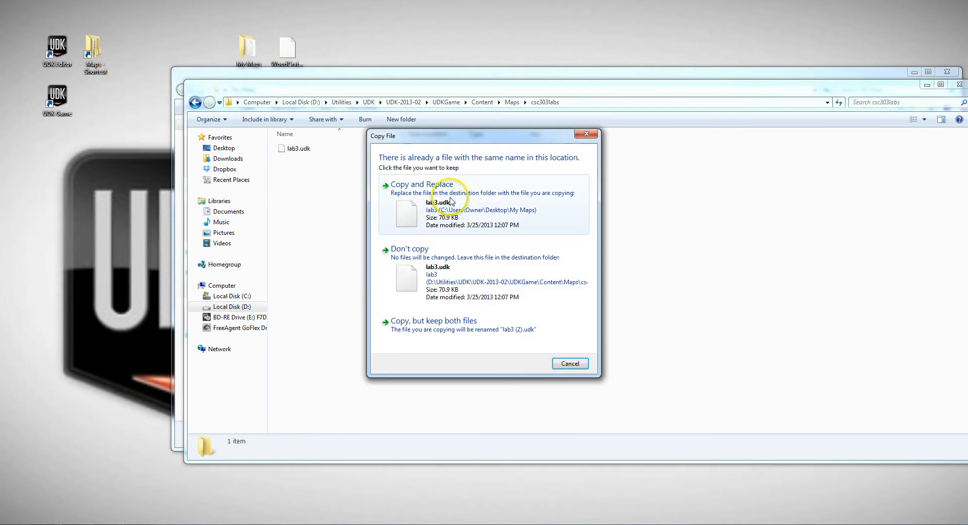
{"action": "left_click", "coordinate": [451, 201]}
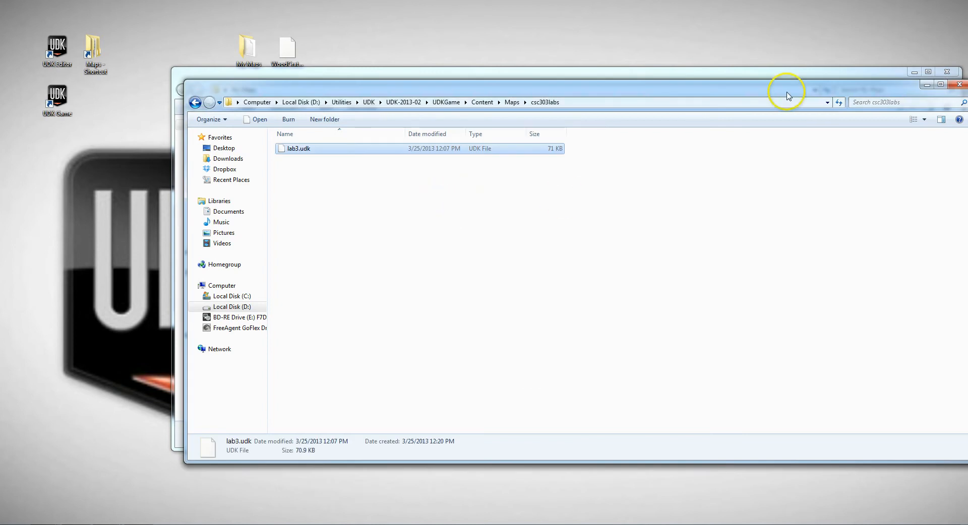
{"action": "left_click", "coordinate": [953, 84]}
{"action": "left_click", "coordinate": [947, 71]}
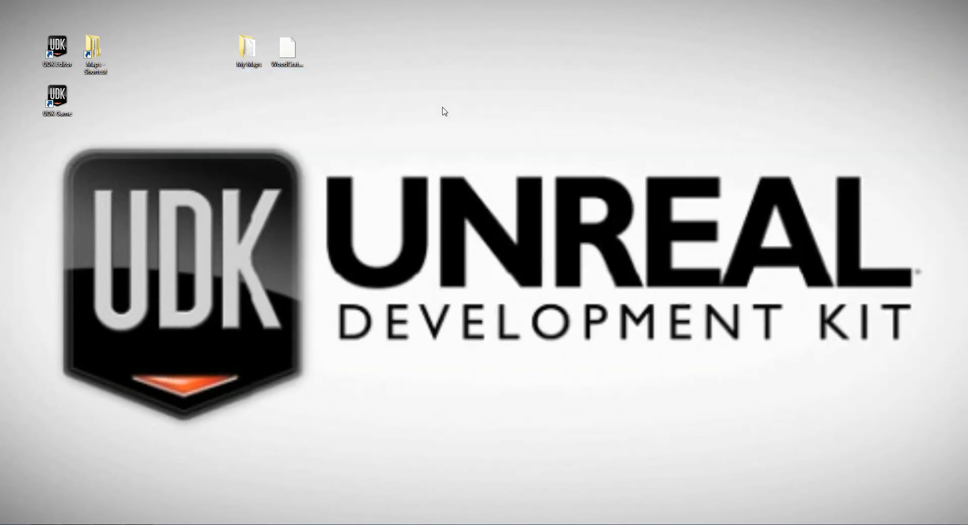
- Launch the UDK Editor, open the existing map lab3.udk, and clear the welcome and Content Browser windows from the viewport
{"action": "left_click", "coordinate": [437, 108]}
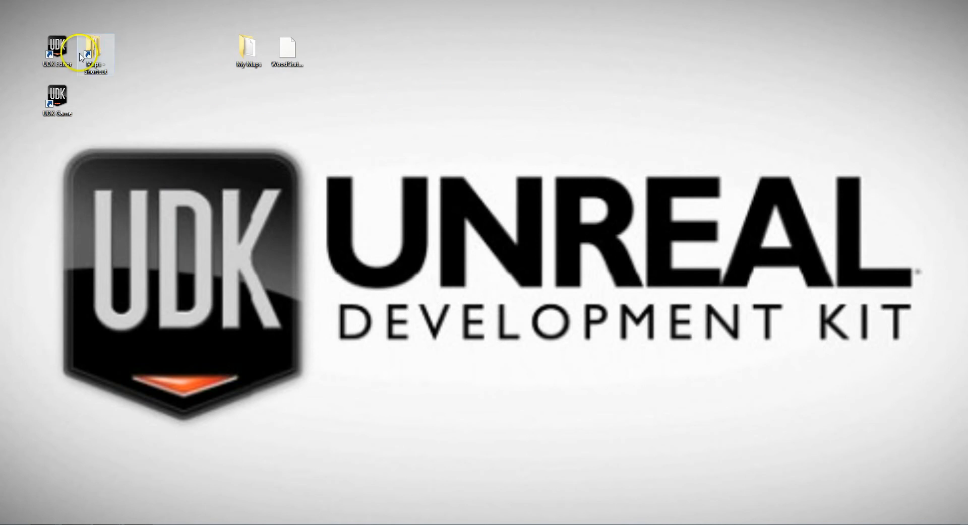
{"action": "left_click", "coordinate": [64, 54]}
{"action": "double_click", "coordinate": [64, 53]}
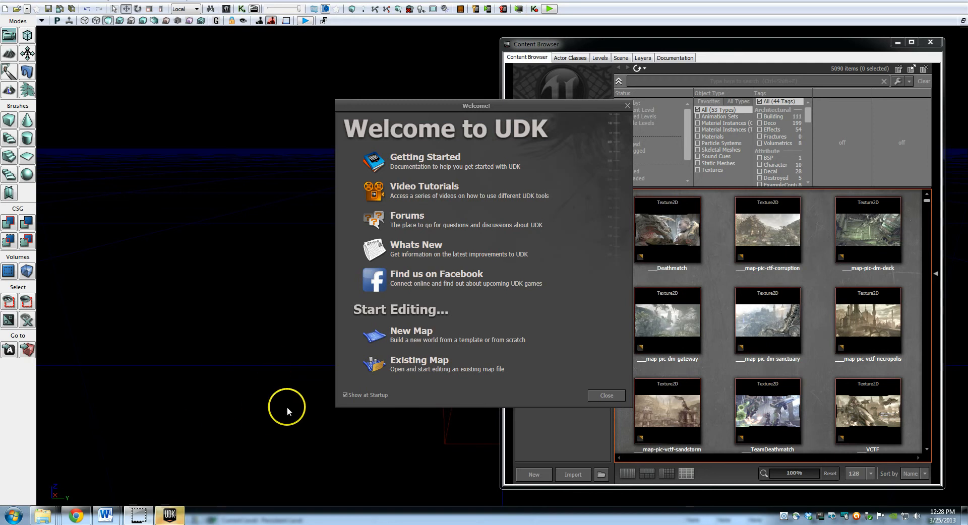
{"action": "left_click", "coordinate": [422, 364]}
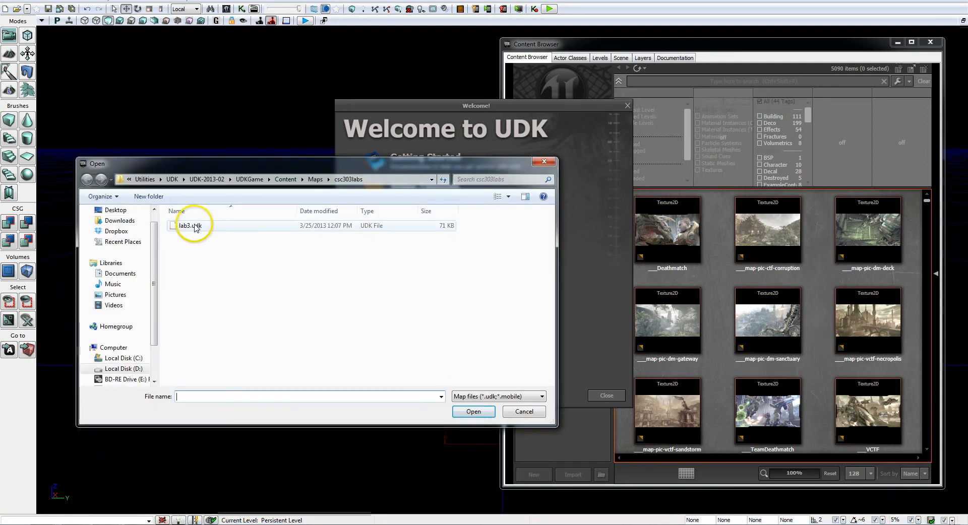
{"action": "double_click", "coordinate": [191, 225]}
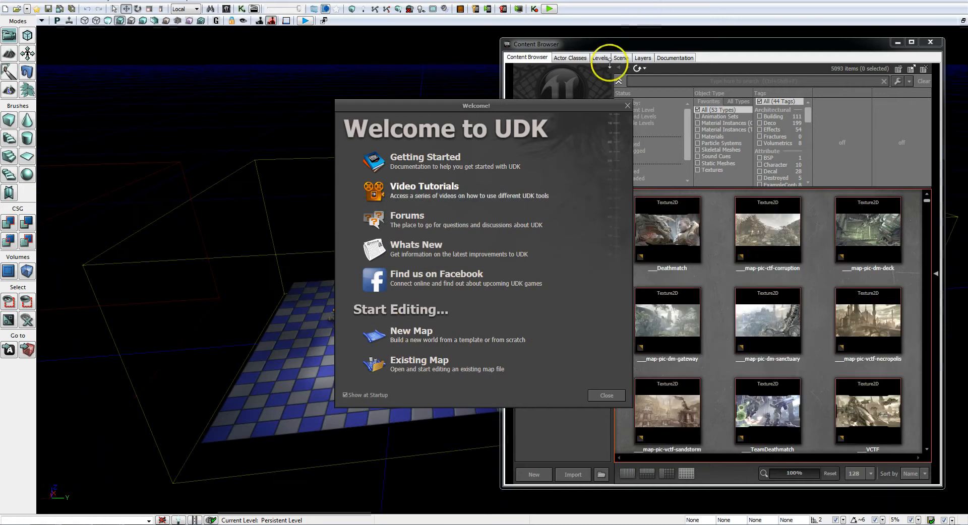
{"action": "left_click", "coordinate": [627, 105]}
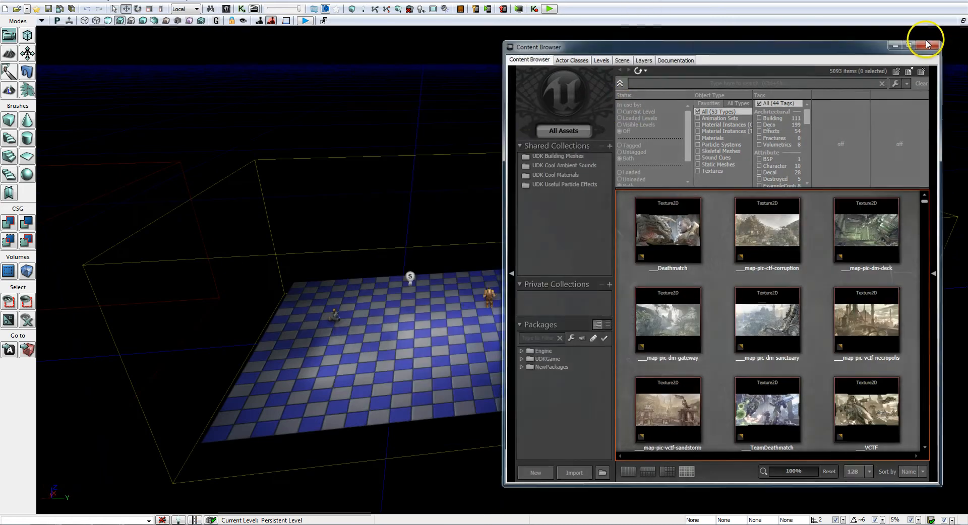
{"action": "left_click", "coordinate": [930, 42]}
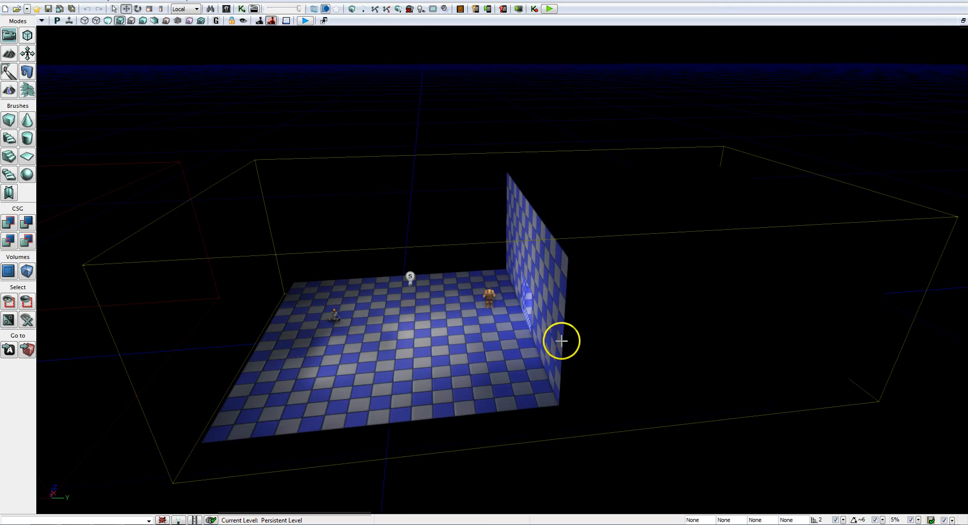
- Inspect the room's point light, player start and character mesh by selecting each one in the perspective view
{"action": "right_click_drag", "start_coordinate": [521, 343], "coordinate": [405, 374]}
{"action": "left_click", "coordinate": [469, 346]}
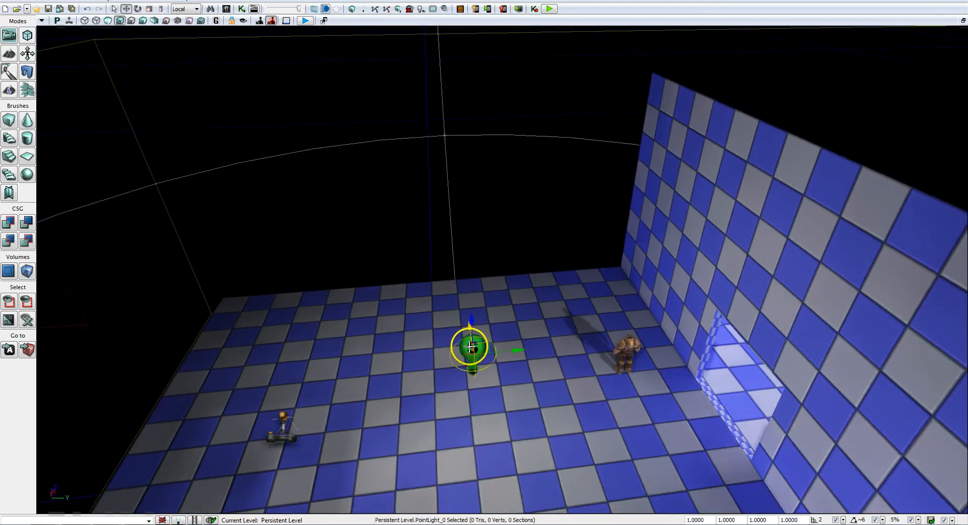
{"action": "right_click_drag", "start_coordinate": [469, 347], "coordinate": [597, 342]}
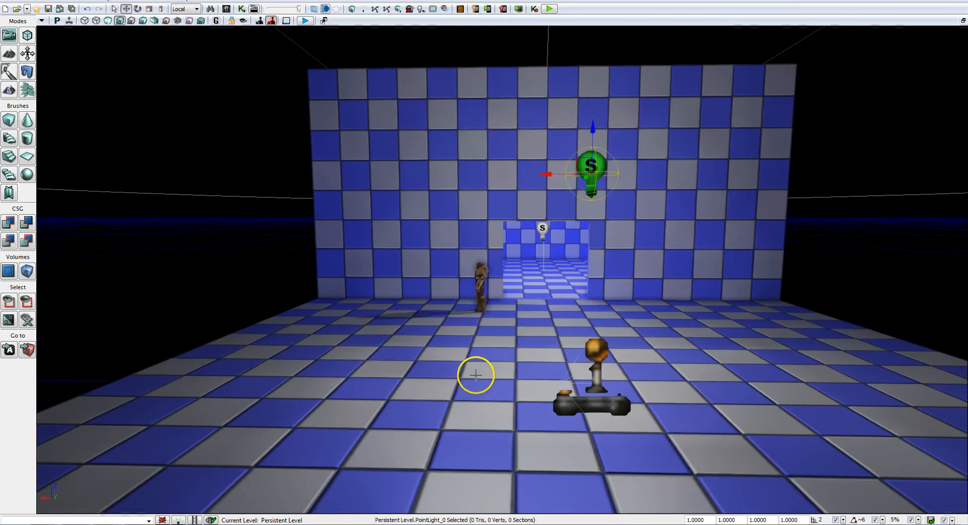
{"action": "left_click", "coordinate": [596, 393]}
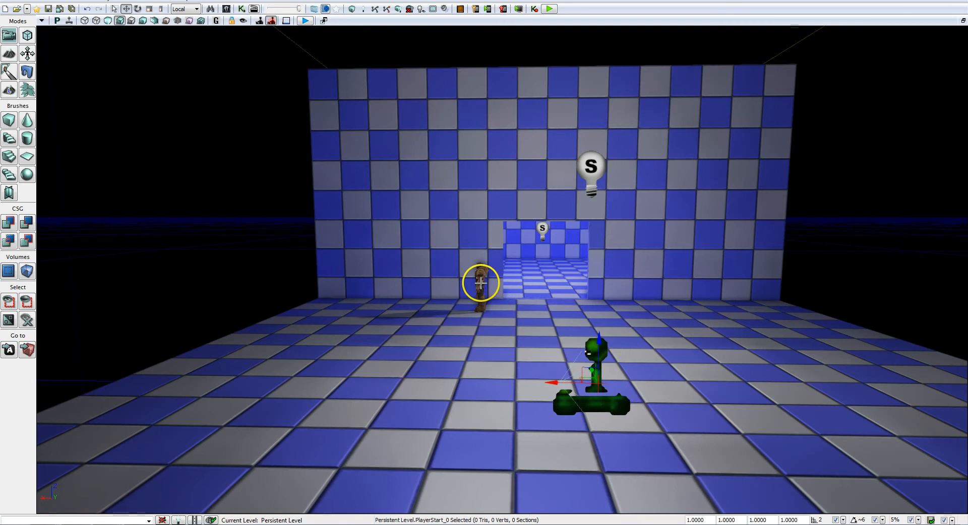
{"action": "left_click", "coordinate": [480, 283]}
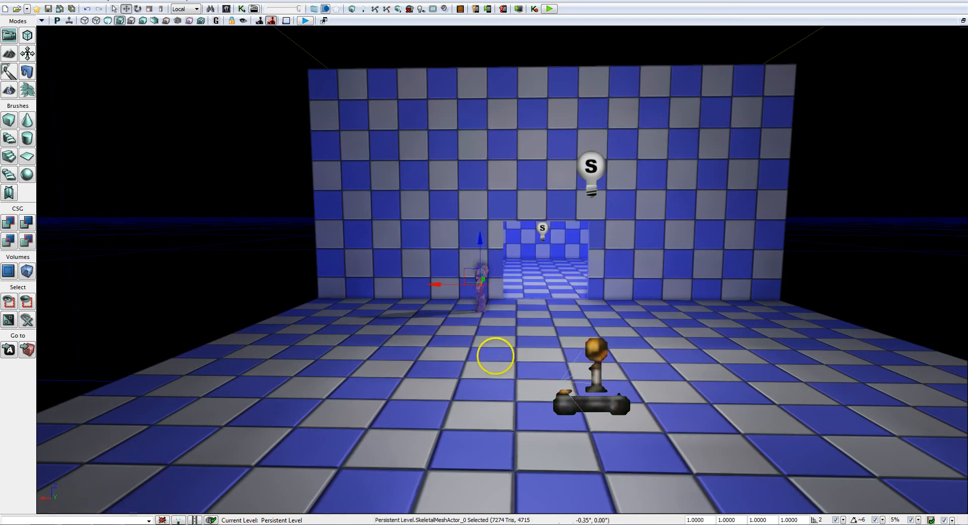
{"action": "left_click_drag", "start_coordinate": [491, 355], "coordinate": [477, 356]}
{"action": "right_click_drag", "start_coordinate": [478, 356], "coordinate": [477, 357]}
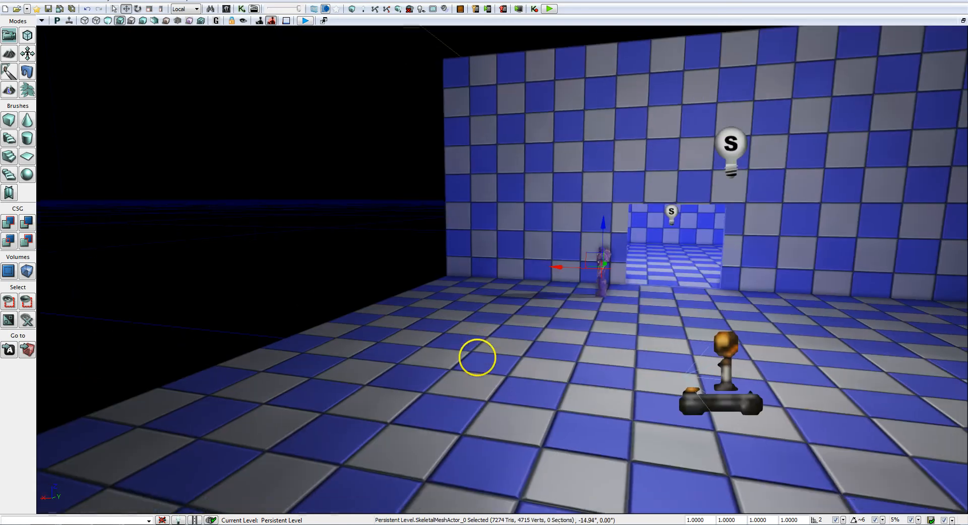
- Select the Lightmass importance volume surrounding the rooms and examine its extent from several angles
{"action": "key", "text": "s"}
{"action": "left_click", "coordinate": [284, 223]}
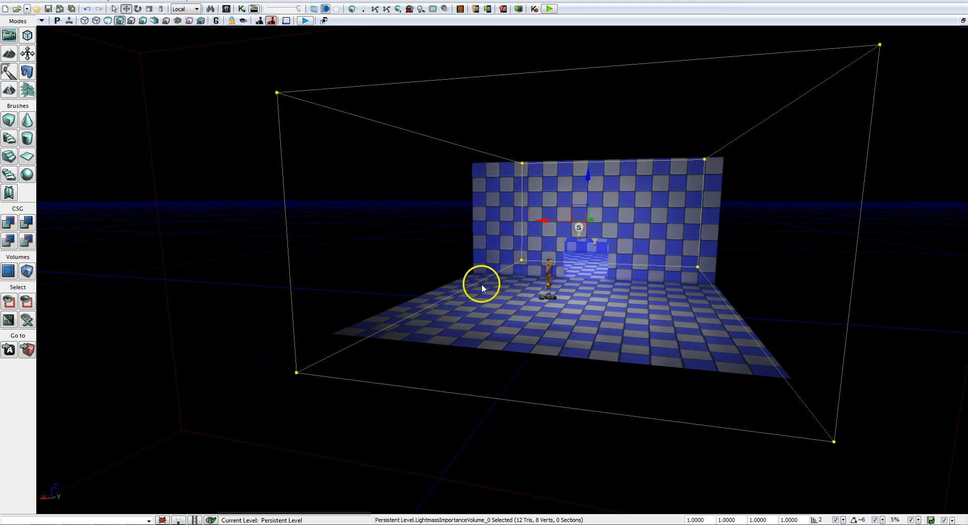
{"action": "left_click_drag", "start_coordinate": [364, 296], "coordinate": [327, 294]}
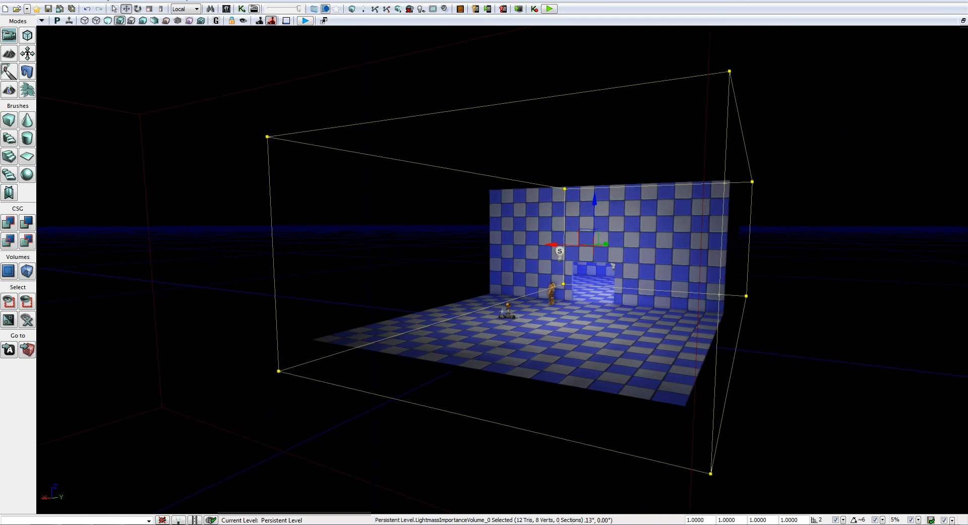
{"action": "left_click_drag", "start_coordinate": [324, 292], "coordinate": [316, 290]}
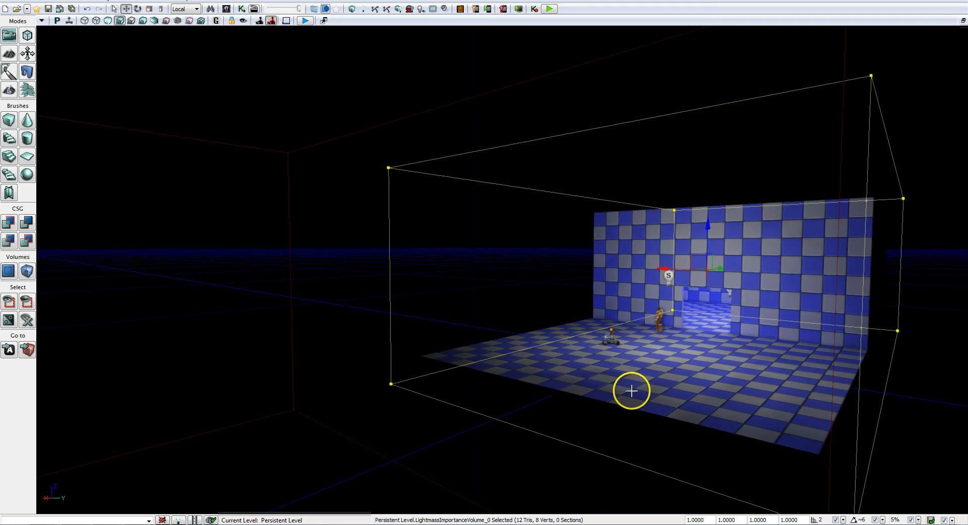
{"action": "mouse_move", "coordinate": [632, 391]}
{"action": "right_mouse_down"}
{"action": "mouse_move", "coordinate": [630, 383]}
{"action": "mouse_move", "coordinate": [630, 397]}
{"action": "right_mouse_up"}
{"action": "key", "text": "w"}
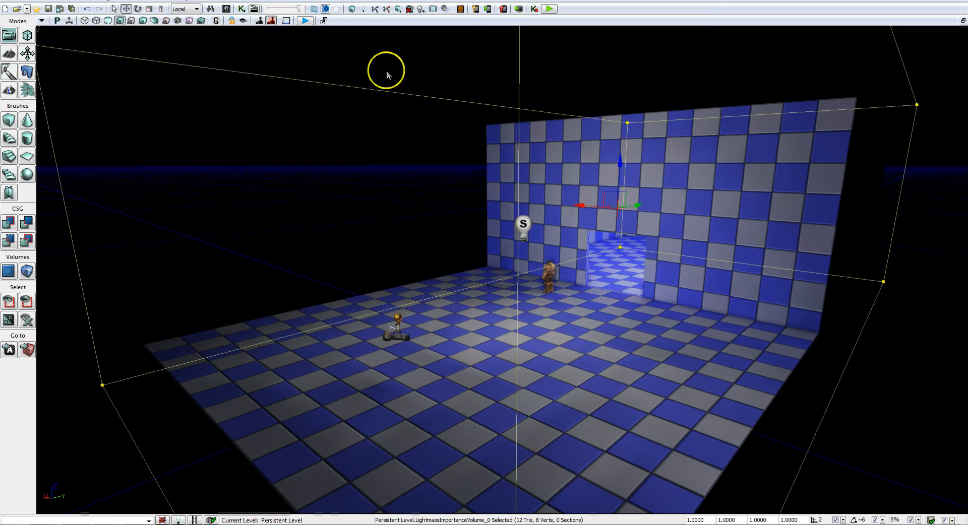
- Open the Content Browser, filter the assets to Materials only, and search for "wall"
{"action": "left_click", "coordinate": [226, 9]}
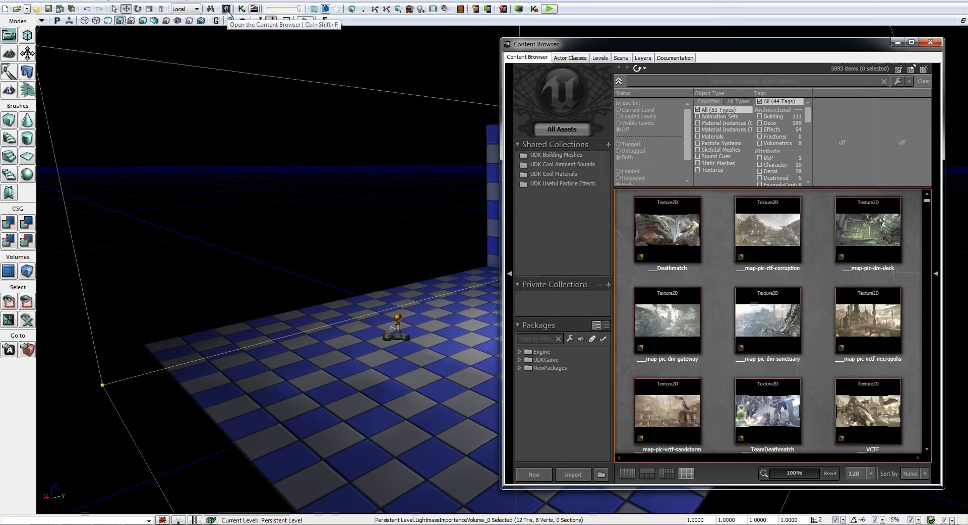
{"action": "left_click", "coordinate": [707, 108]}
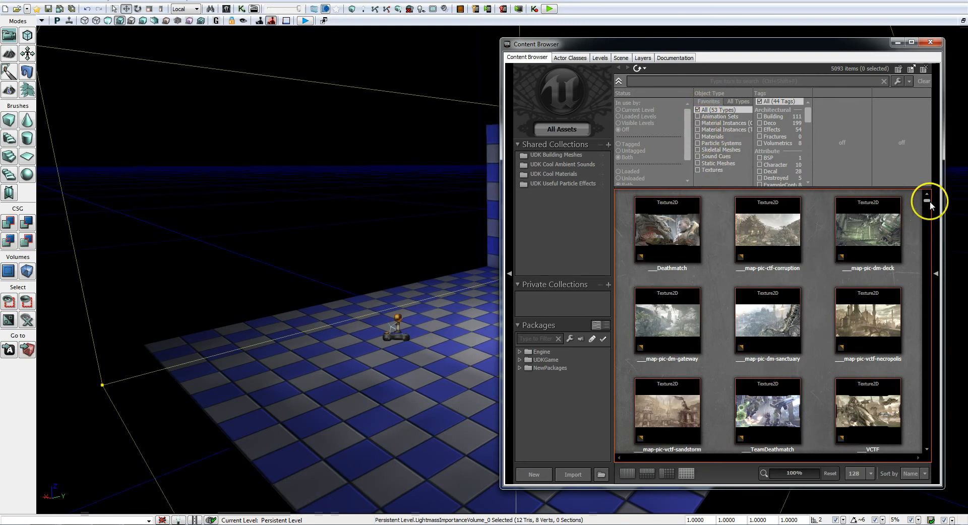
{"action": "left_click_drag", "start_coordinate": [929, 203], "coordinate": [936, 252]}
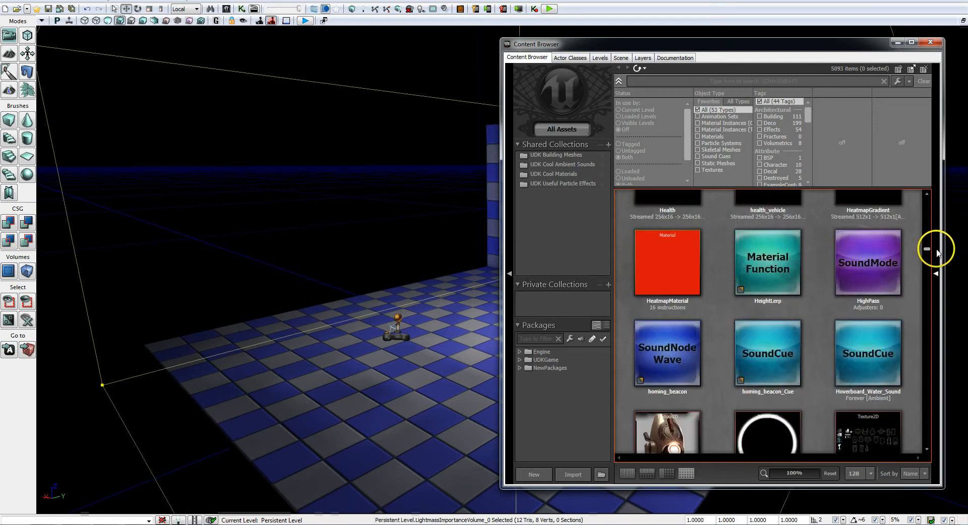
{"action": "left_click", "coordinate": [712, 137]}
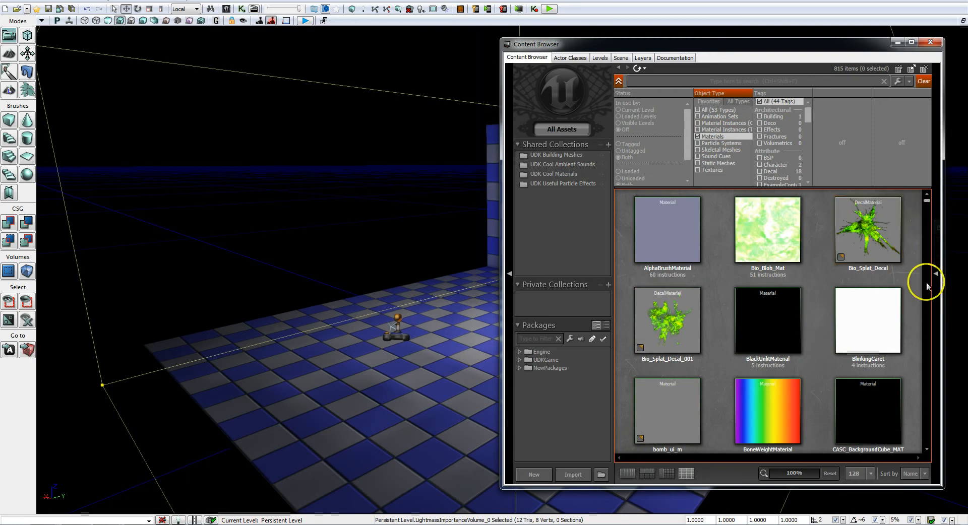
{"action": "scroll", "coordinate": [867, 403], "scroll_direction": "down", "scroll_amount": 1}
{"action": "scroll", "coordinate": [865, 414], "scroll_direction": "down", "scroll_amount": 6}
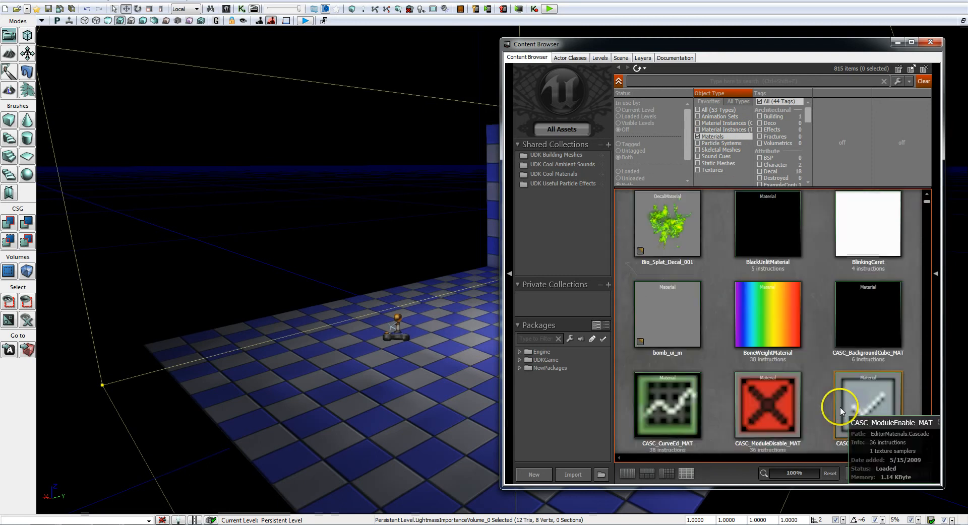
{"action": "scroll", "coordinate": [839, 406], "scroll_direction": "down", "scroll_amount": 4}
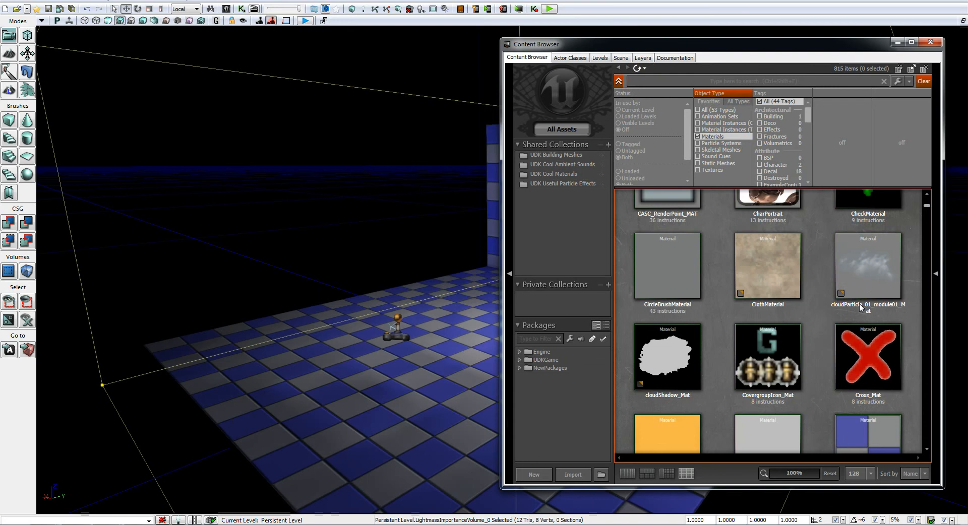
{"action": "type", "text": "wall"}
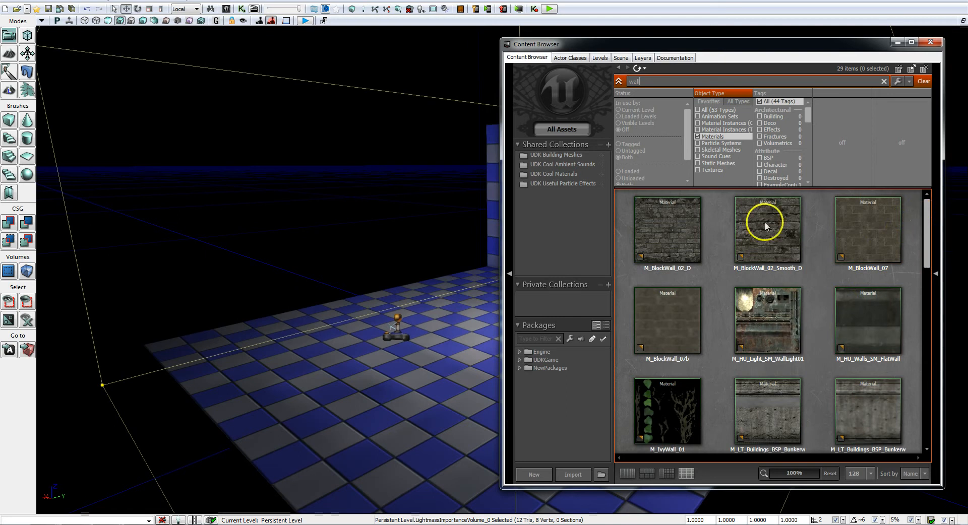
- Open the M_BlockWall_02_D material in the Material Editor and examine its preview and node network
{"action": "right_click_drag", "start_coordinate": [406, 298], "coordinate": [447, 302]}
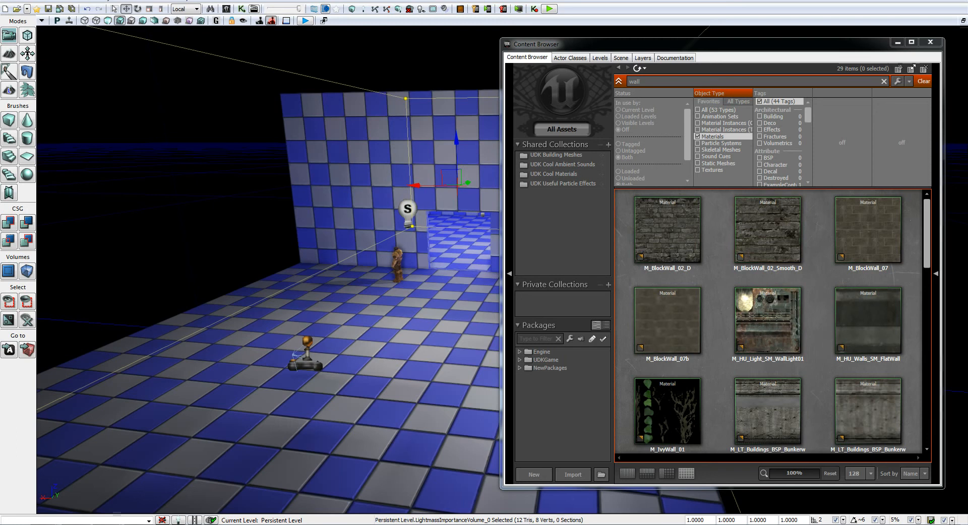
{"action": "left_click", "coordinate": [667, 228]}
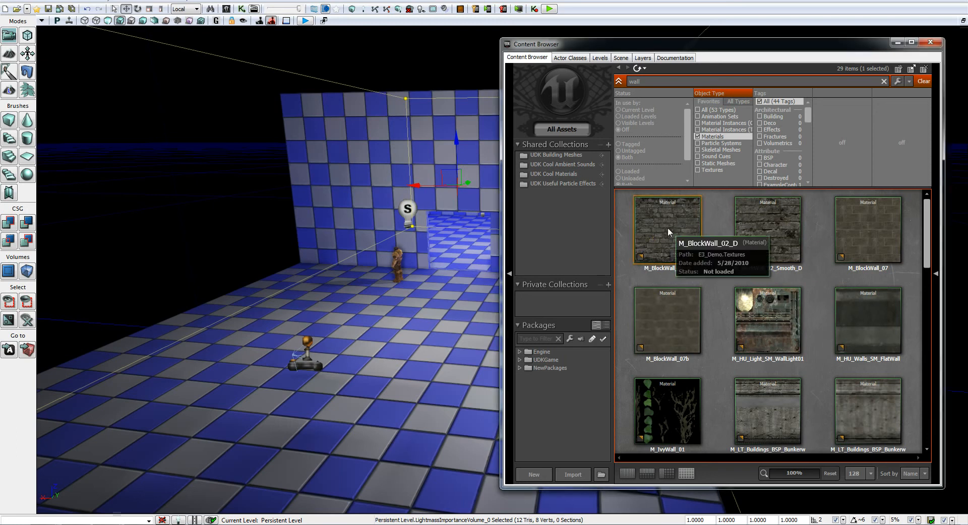
{"action": "double_click", "coordinate": [667, 228]}
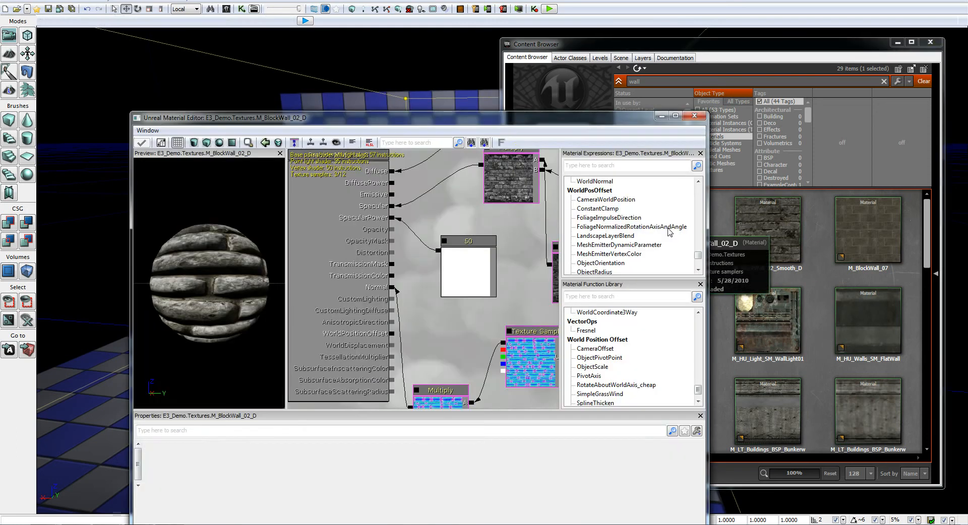
{"action": "left_click_drag", "start_coordinate": [352, 117], "coordinate": [255, 30]}
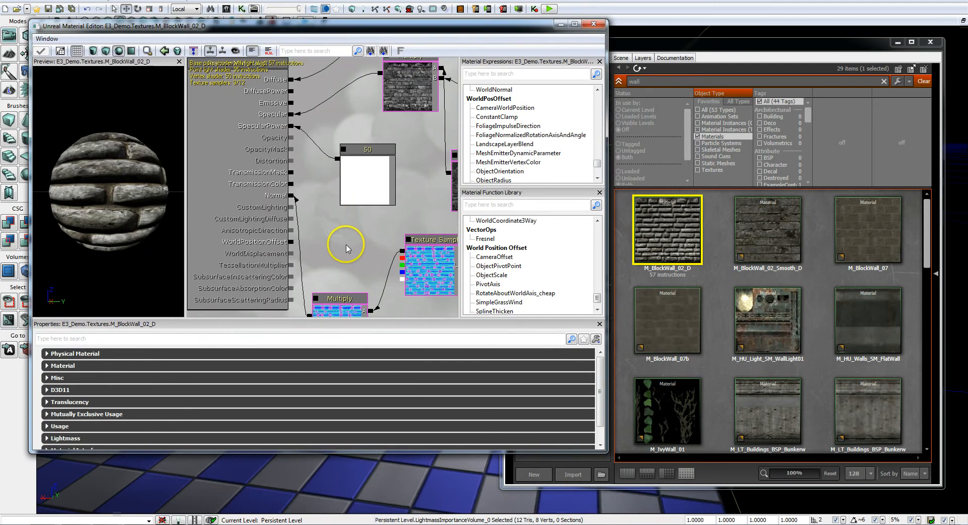
{"action": "scroll", "coordinate": [352, 243], "scroll_direction": "down", "scroll_amount": 5}
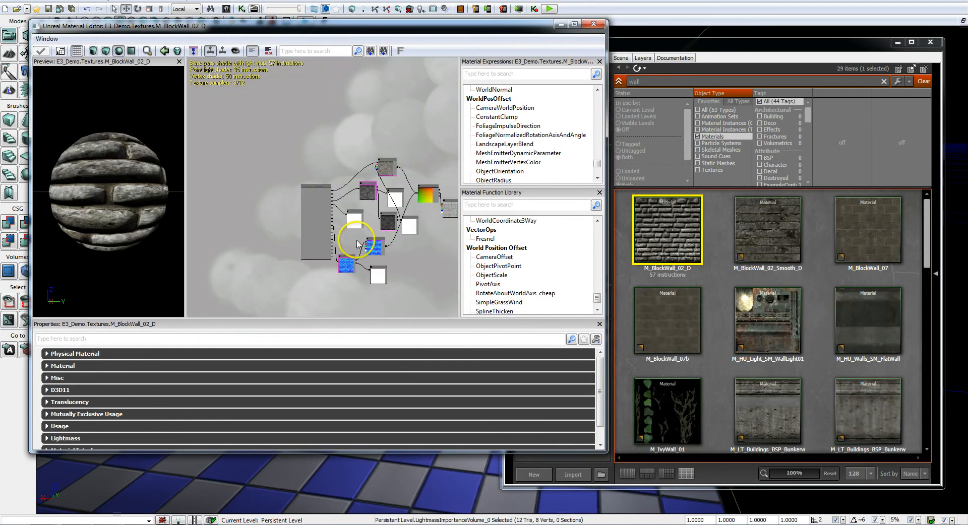
{"action": "scroll", "coordinate": [369, 263], "scroll_direction": "up", "scroll_amount": 5}
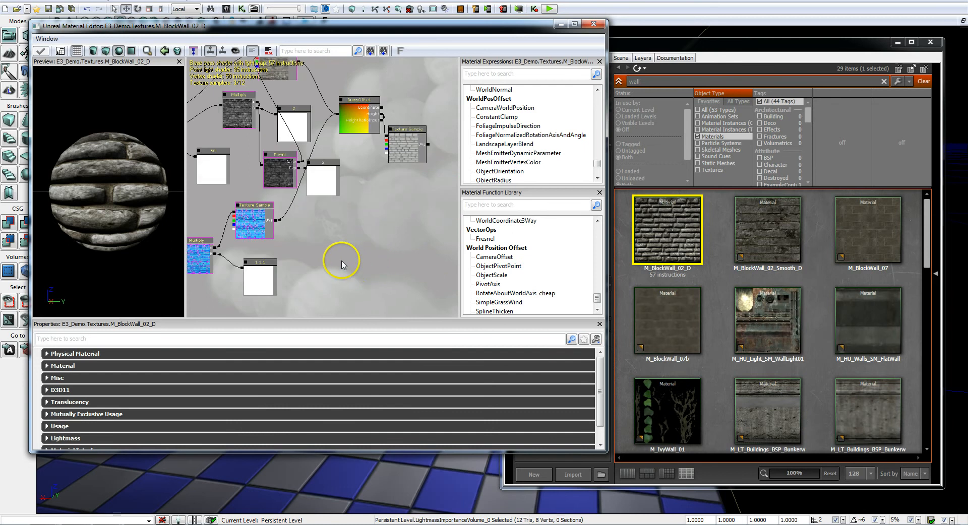
{"action": "left_click_drag", "start_coordinate": [342, 261], "coordinate": [409, 276]}
{"action": "scroll", "coordinate": [412, 288], "scroll_direction": "down", "scroll_amount": 1}
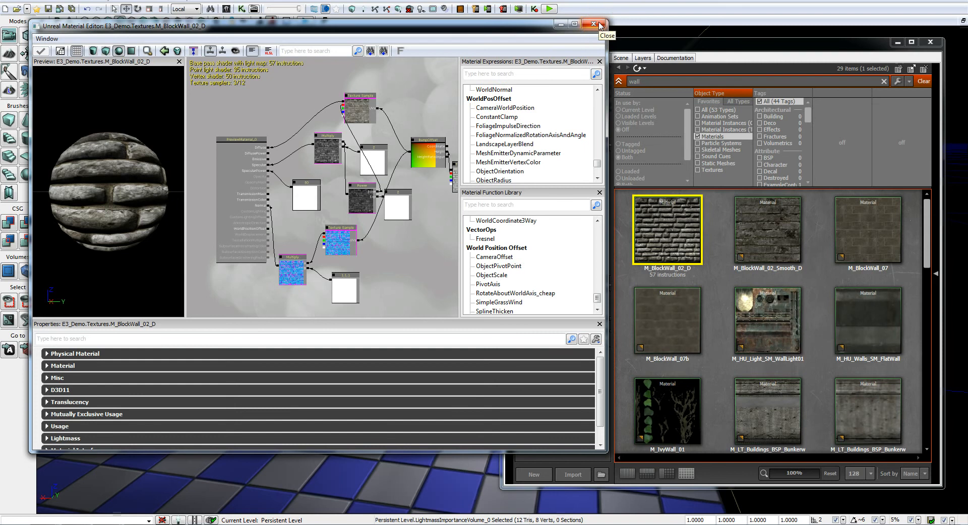
- Close the Material Editor and apply the M_BlockWall_02_D material to one long wall of the checkered room
{"action": "left_click", "coordinate": [600, 25]}
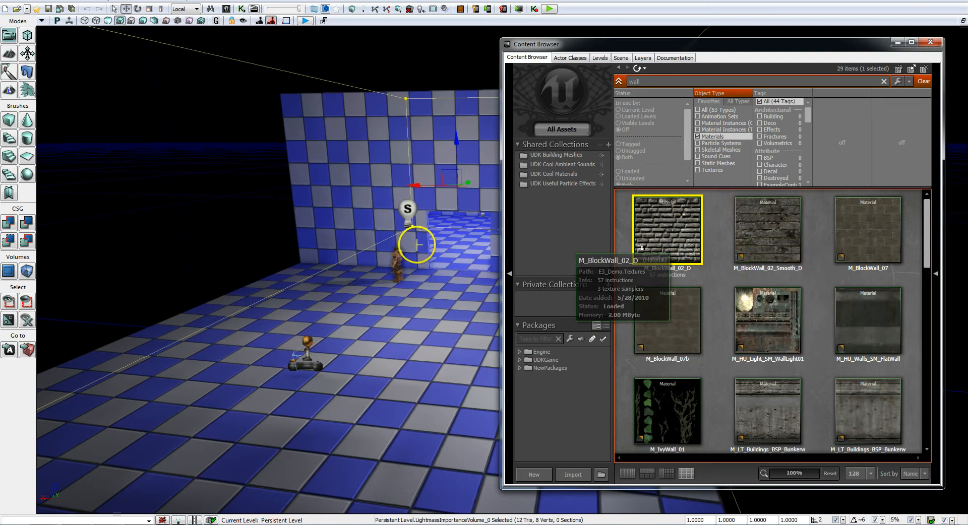
{"action": "right_click_drag", "start_coordinate": [361, 253], "coordinate": [376, 252]}
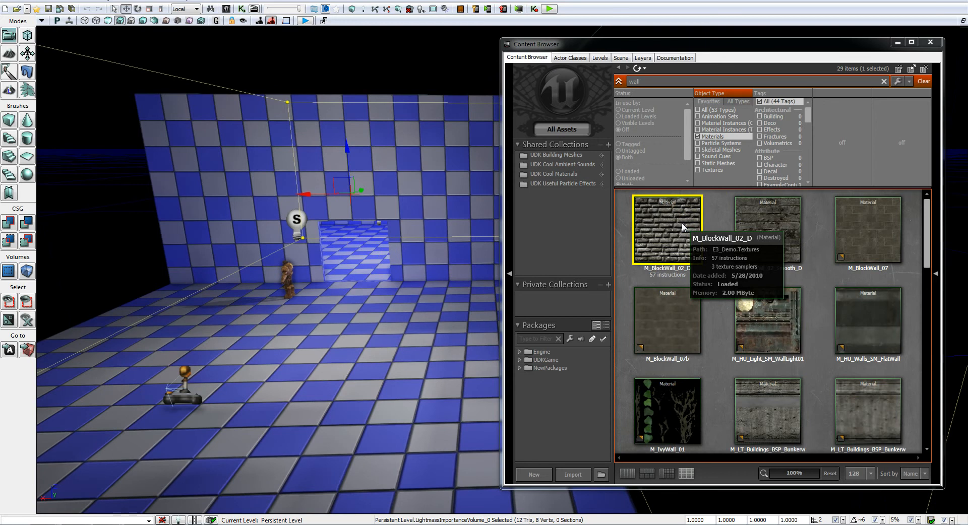
{"action": "right_click_drag", "start_coordinate": [356, 301], "coordinate": [641, 231]}
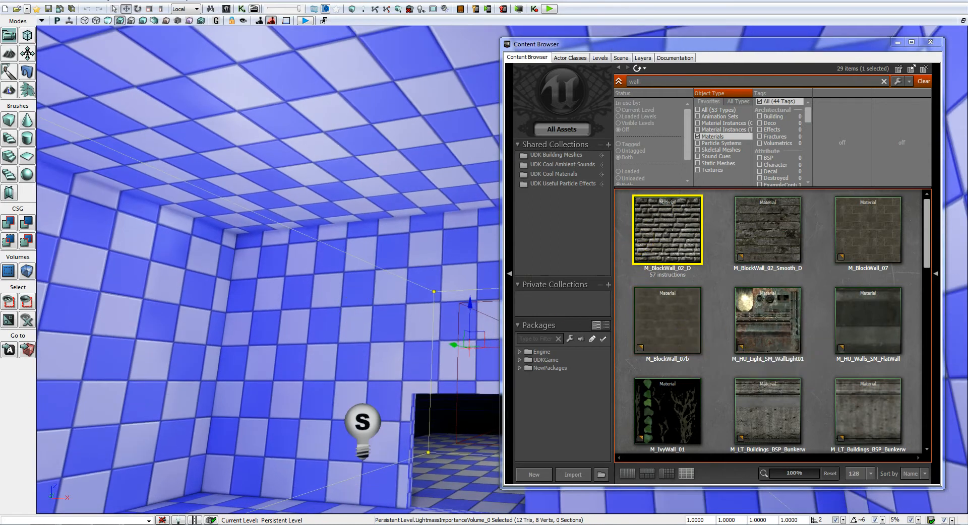
{"action": "left_click_drag", "start_coordinate": [751, 49], "coordinate": [791, 61]}
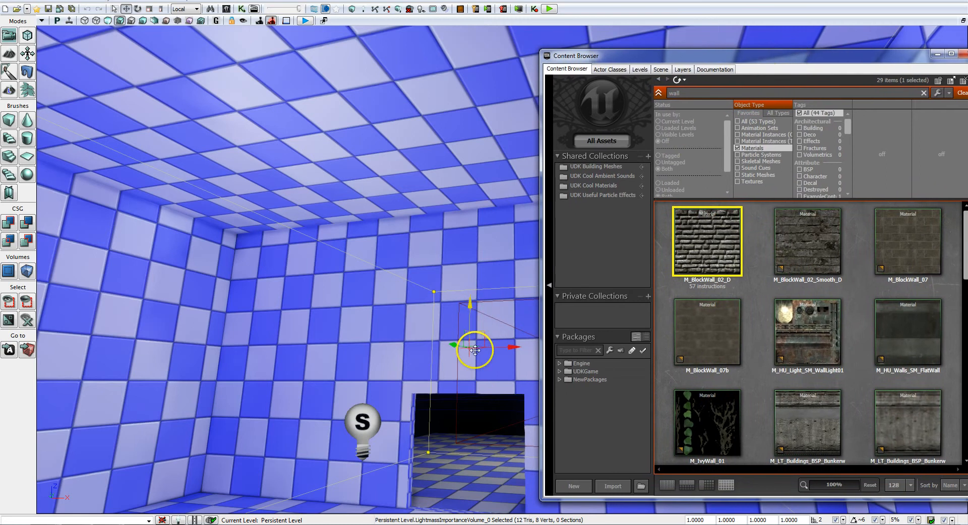
{"action": "mouse_move", "coordinate": [477, 422]}
{"action": "right_mouse_down"}
{"action": "mouse_move", "coordinate": [408, 432]}
{"action": "mouse_move", "coordinate": [476, 419]}
{"action": "right_mouse_up"}
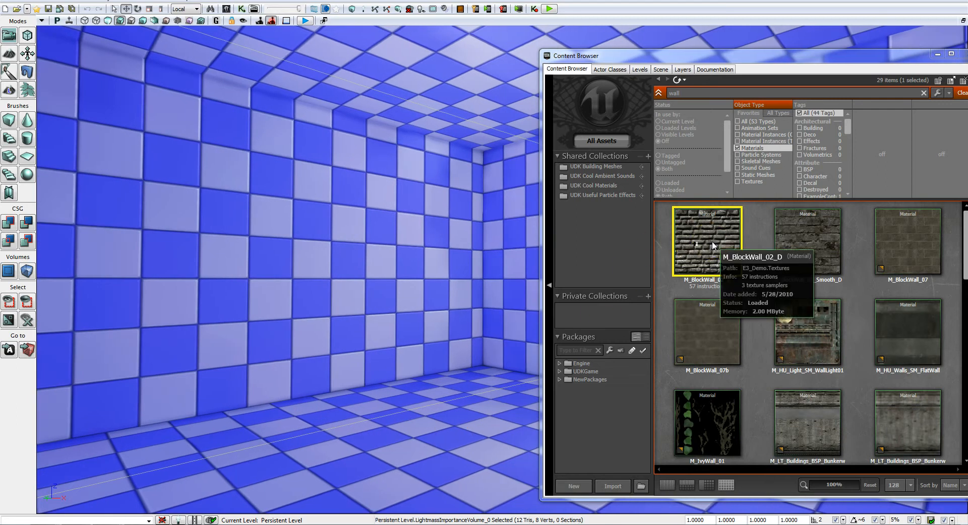
{"action": "left_click_drag", "start_coordinate": [712, 241], "coordinate": [285, 273]}
{"action": "right_click_drag", "start_coordinate": [408, 392], "coordinate": [458, 393]}
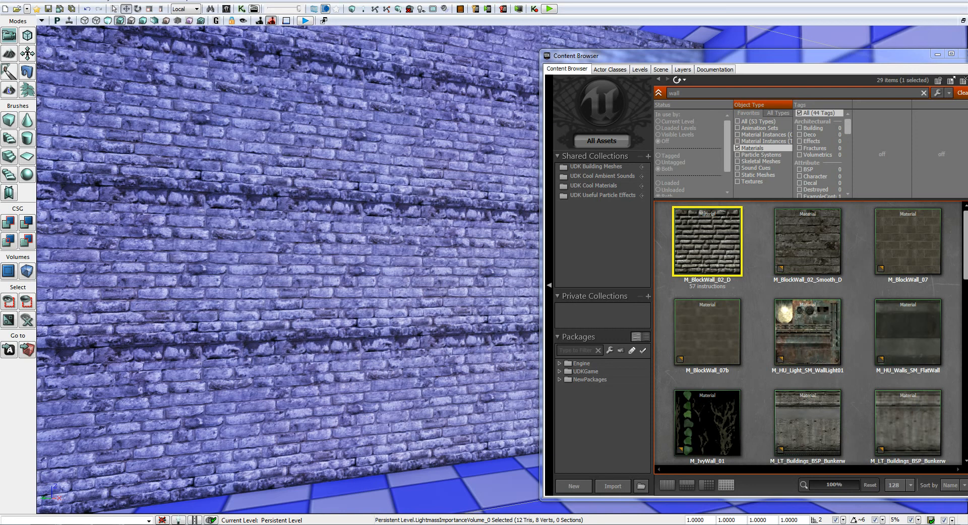
- Minimize the Content Browser and inspect the brick material on the wall from several viewpoints
{"action": "left_click_drag", "start_coordinate": [930, 57], "coordinate": [854, 61]}
{"action": "left_click", "coordinate": [864, 57]}
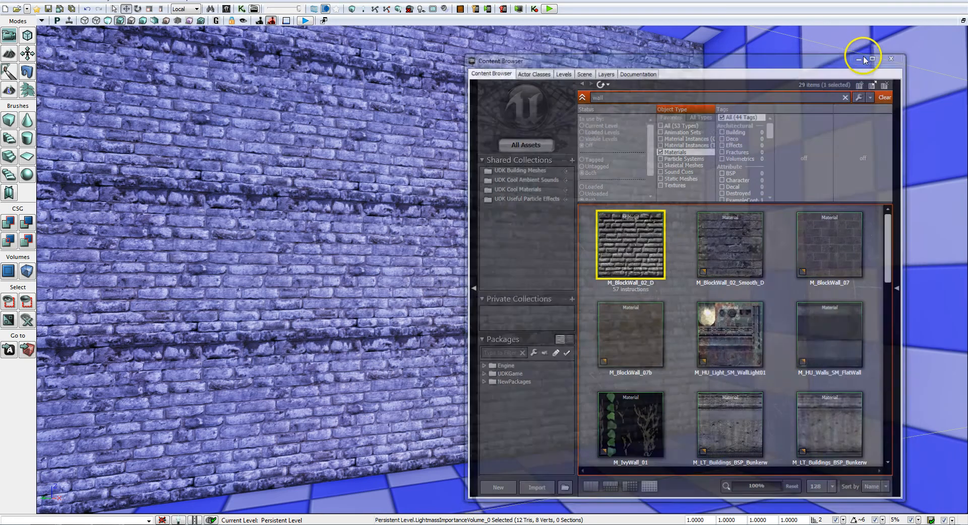
{"action": "left_click_drag", "start_coordinate": [714, 256], "coordinate": [686, 262]}
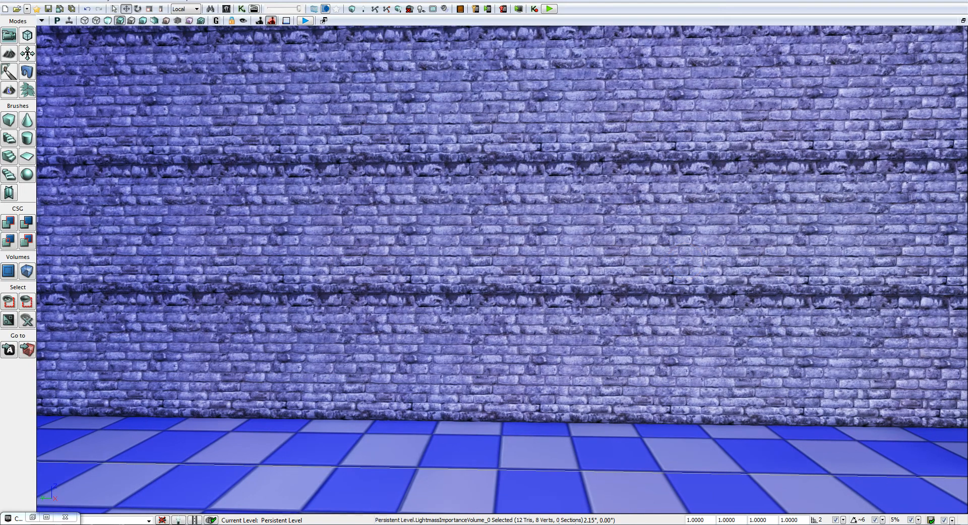
{"action": "right_click_drag", "start_coordinate": [685, 261], "coordinate": [666, 248]}
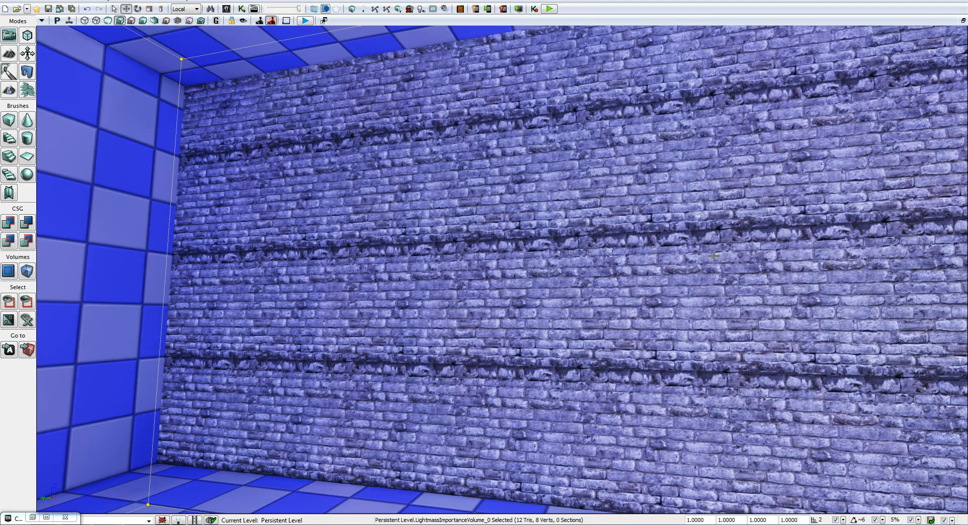
{"action": "left_click", "coordinate": [699, 269]}
{"action": "right_click_drag", "start_coordinate": [518, 304], "coordinate": [522, 309]}
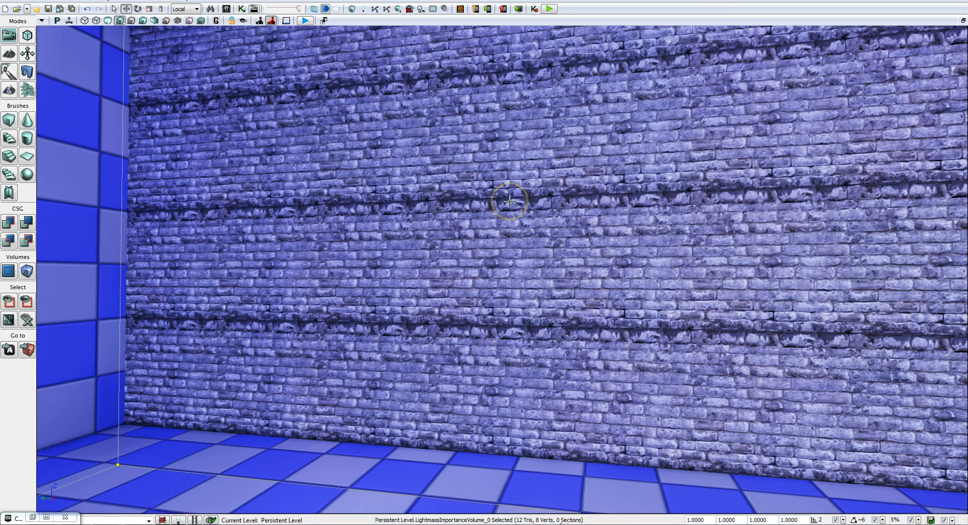
- Apply M_BlockWall_02_D to two more adjoining checkered walls of the room
{"action": "mouse_move", "coordinate": [509, 200]}
{"action": "right_mouse_down"}
{"action": "mouse_move", "coordinate": [454, 198]}
{"action": "mouse_move", "coordinate": [508, 201]}
{"action": "right_mouse_up"}
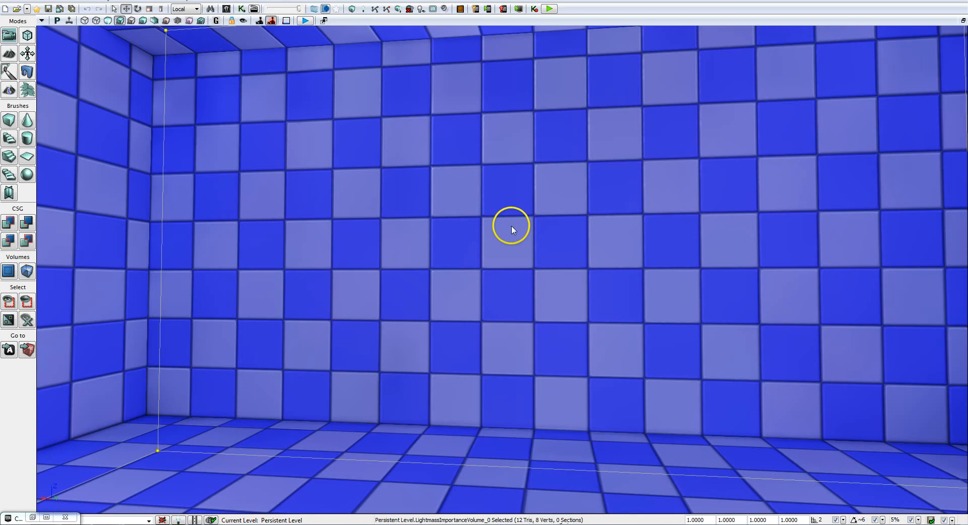
{"action": "right_click_drag", "start_coordinate": [661, 244], "coordinate": [648, 255]}
{"action": "left_click", "coordinate": [572, 279]}
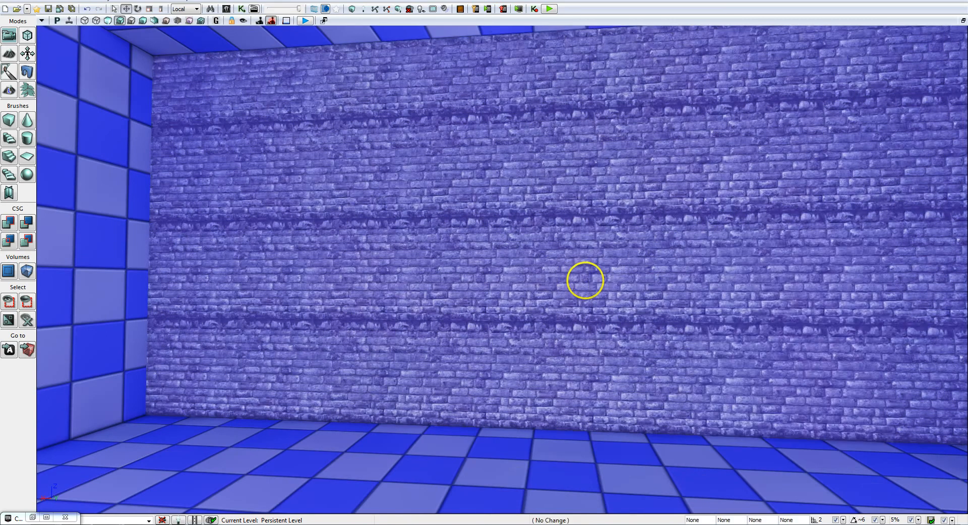
{"action": "right_click_drag", "start_coordinate": [585, 281], "coordinate": [462, 281]}
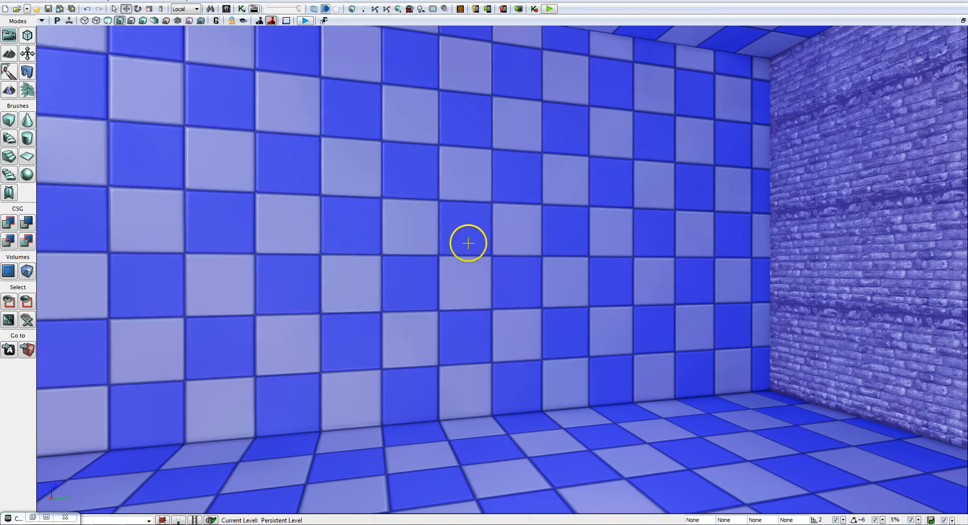
{"action": "left_click", "coordinate": [468, 244], "text": "alt"}
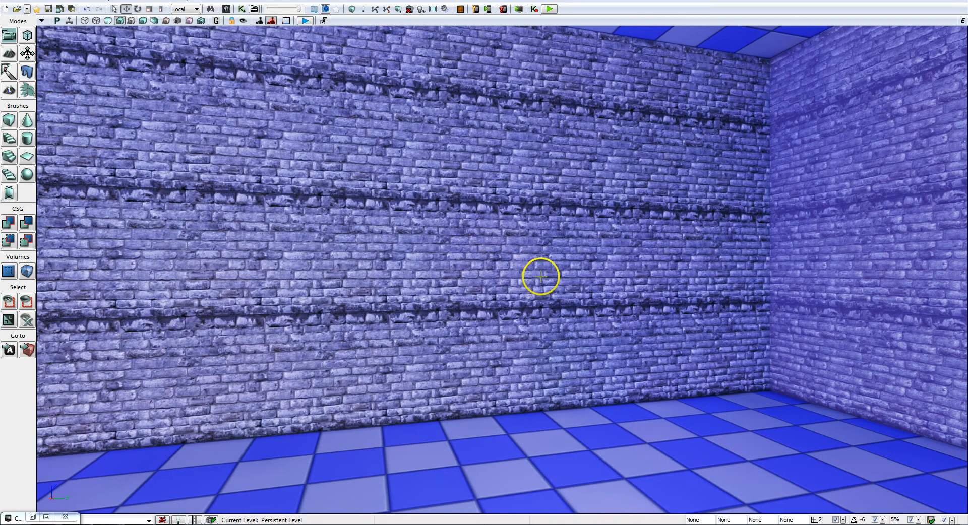
{"action": "right_click", "coordinate": [473, 281]}
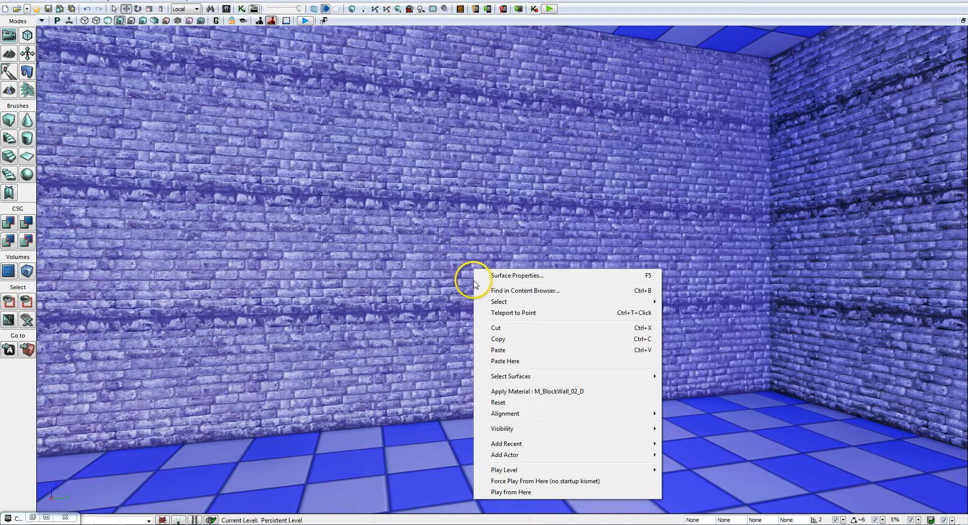
{"action": "left_click", "coordinate": [428, 323]}
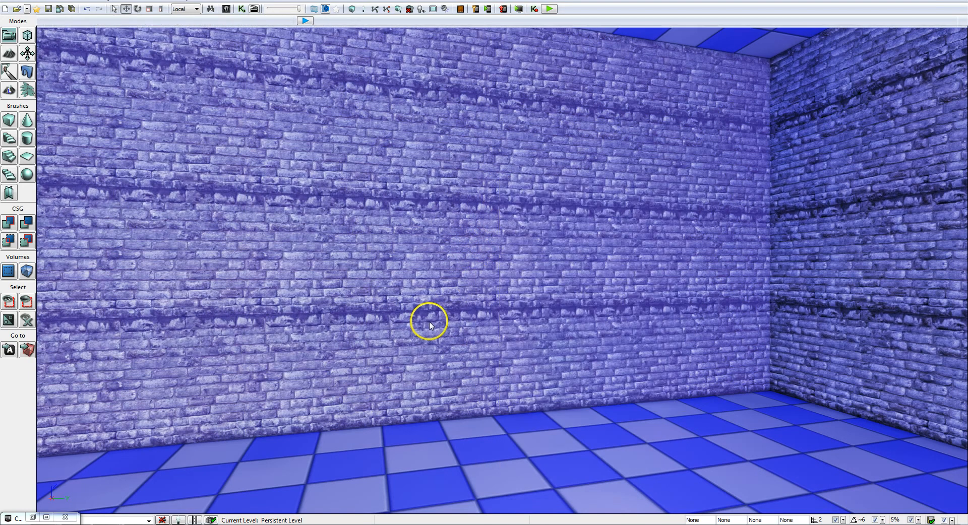
{"action": "right_click", "coordinate": [512, 326]}
{"action": "left_click", "coordinate": [369, 273]}
{"action": "left_click_drag", "start_coordinate": [369, 273], "coordinate": [465, 265]}
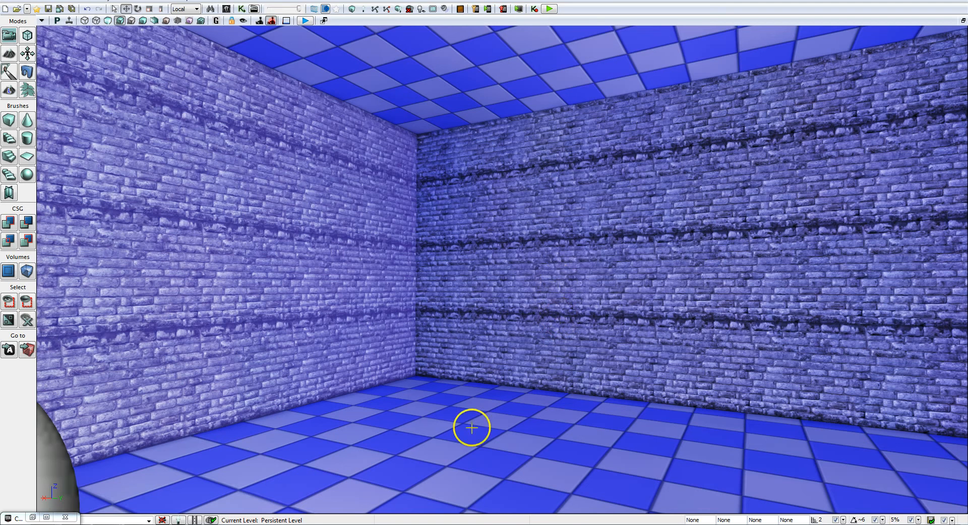
- Select the room's checkered floor surface and apply the M_BlockWall_02_D material to it
{"action": "mouse_move", "coordinate": [483, 408]}
{"action": "right_mouse_down"}
{"action": "mouse_move", "coordinate": [483, 417]}
{"action": "mouse_move", "coordinate": [449, 419]}
{"action": "mouse_move", "coordinate": [484, 400]}
{"action": "right_mouse_up"}
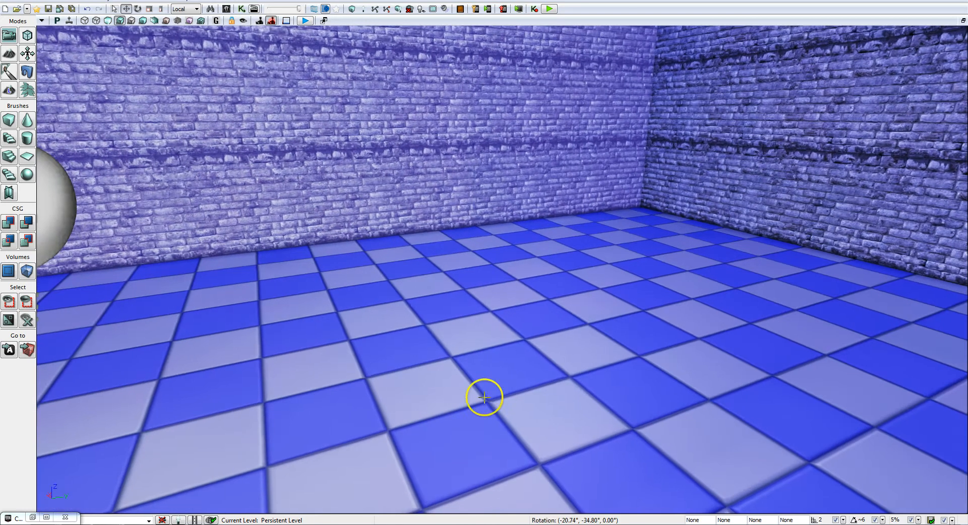
{"action": "right_click", "coordinate": [583, 320]}
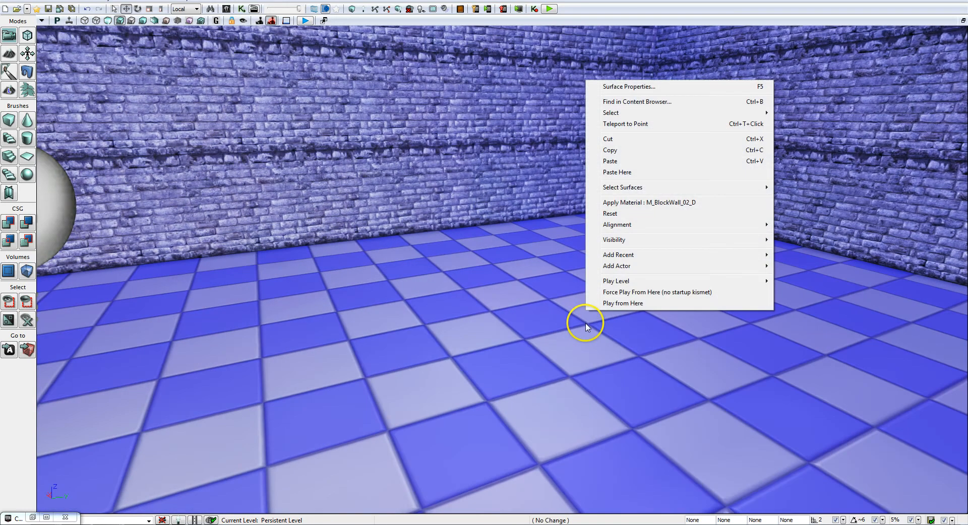
{"action": "left_click", "coordinate": [646, 203]}
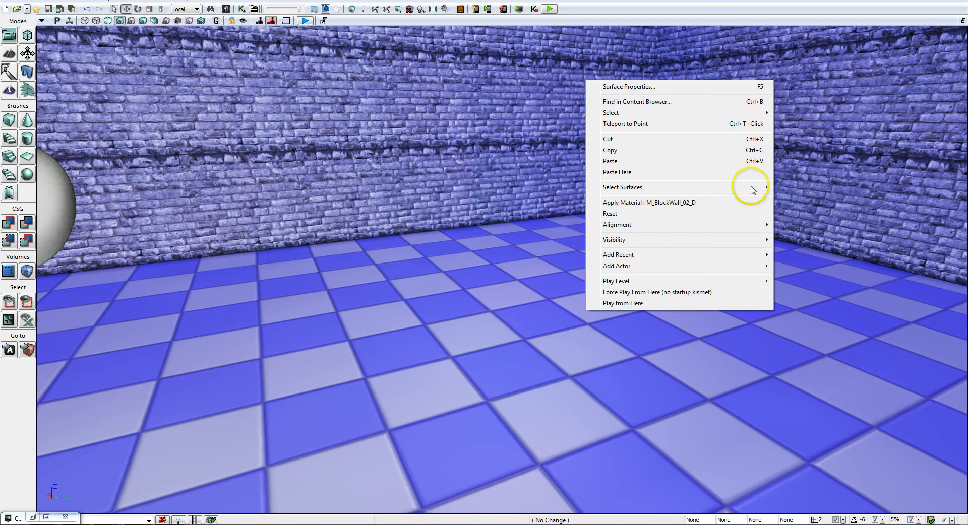
{"action": "left_click", "coordinate": [621, 202]}
{"action": "right_click_drag", "start_coordinate": [570, 289], "coordinate": [607, 249]}
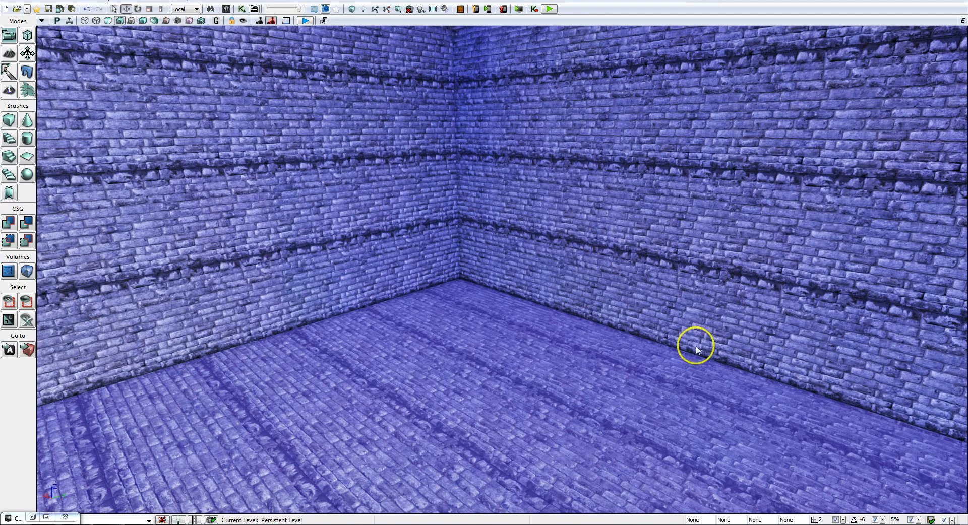
- Look over the play options offered on the ceiling surface and examine the textured room and its brick wall up close
{"action": "right_click_drag", "start_coordinate": [633, 242], "coordinate": [632, 218]}
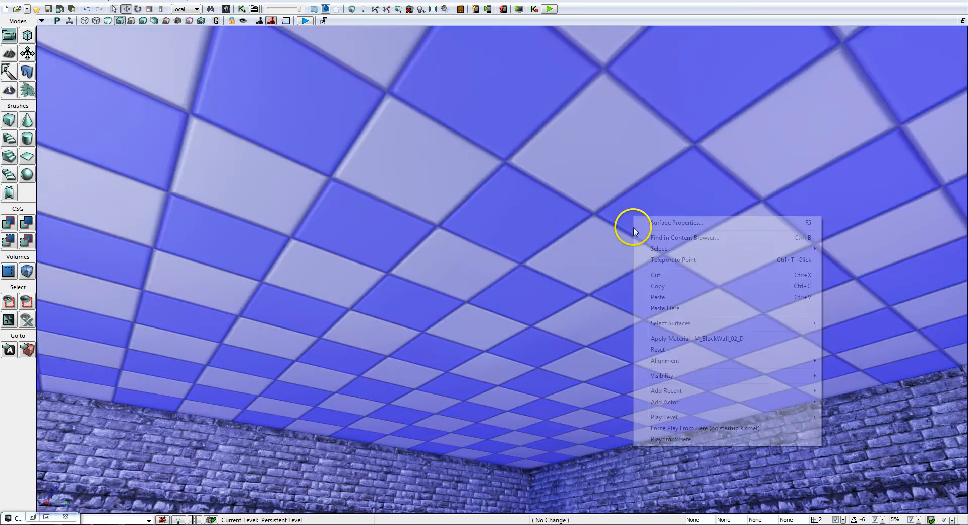
{"action": "left_click", "coordinate": [678, 442]}
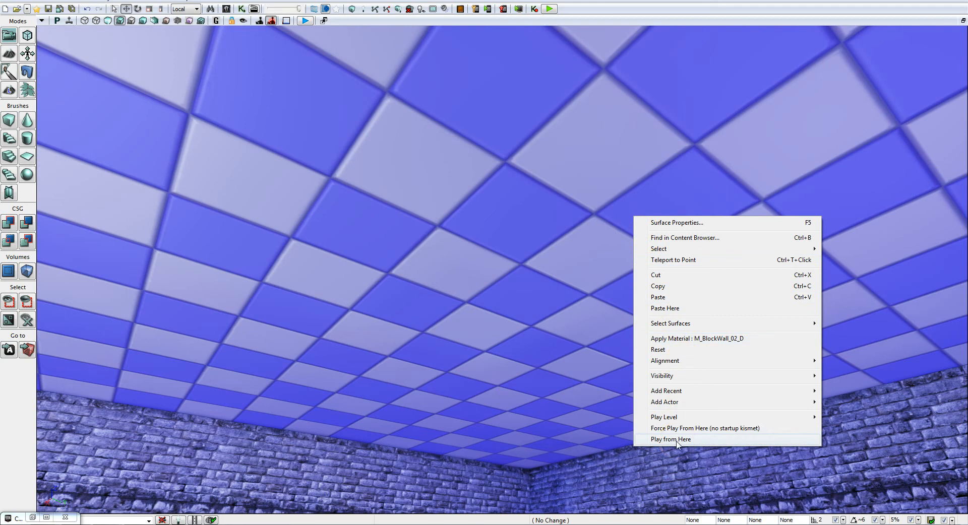
{"action": "right_click", "coordinate": [501, 435]}
{"action": "mouse_move", "coordinate": [542, 398]}
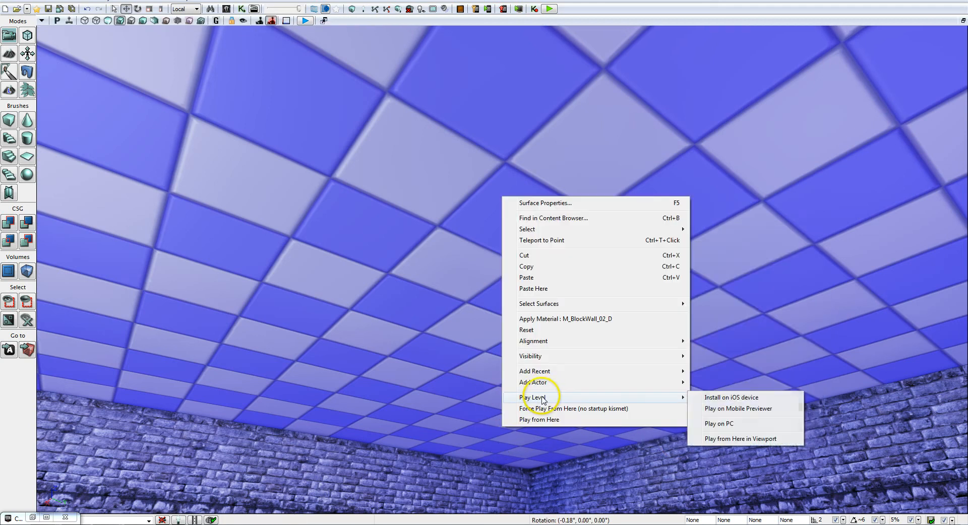
{"action": "right_click_drag", "start_coordinate": [441, 389], "coordinate": [442, 443]}
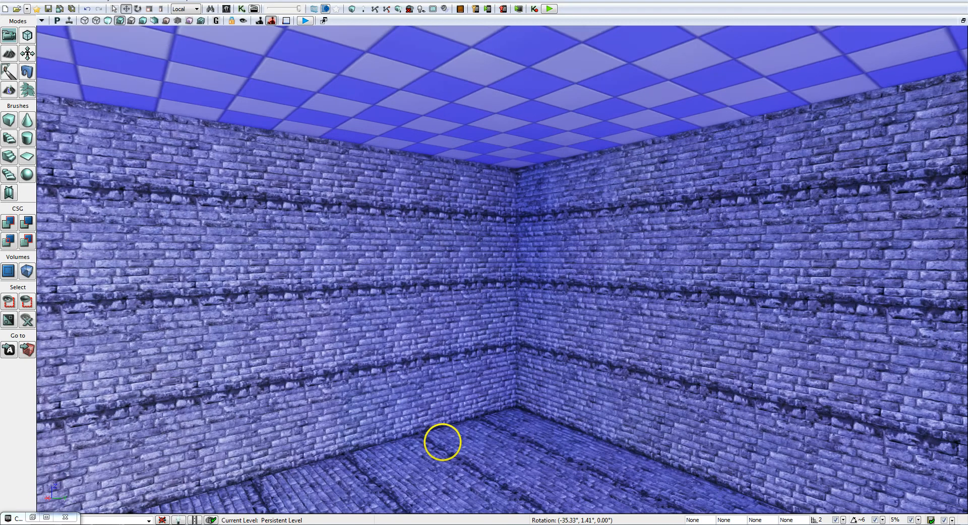
{"action": "left_click_drag", "start_coordinate": [442, 442], "coordinate": [450, 379]}
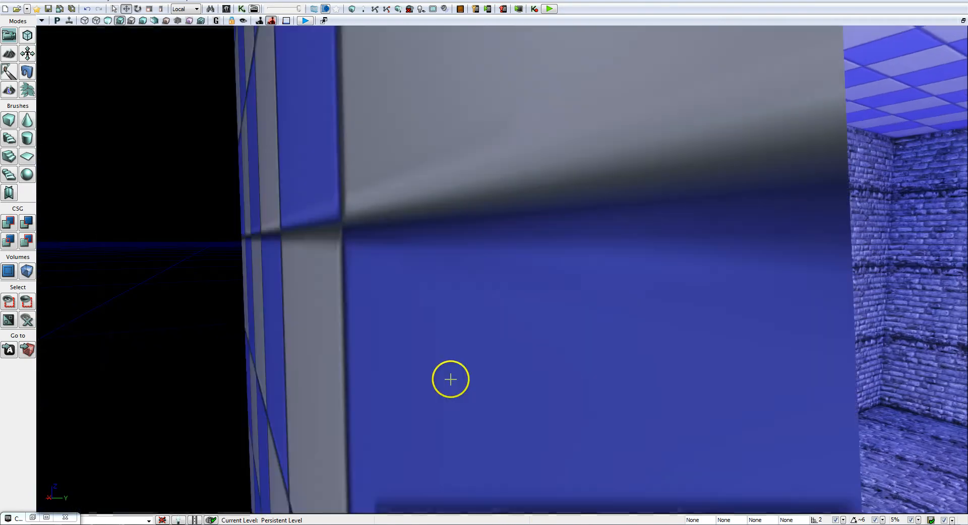
{"action": "right_click_drag", "start_coordinate": [451, 379], "coordinate": [430, 277]}
{"action": "key", "text": "d"}
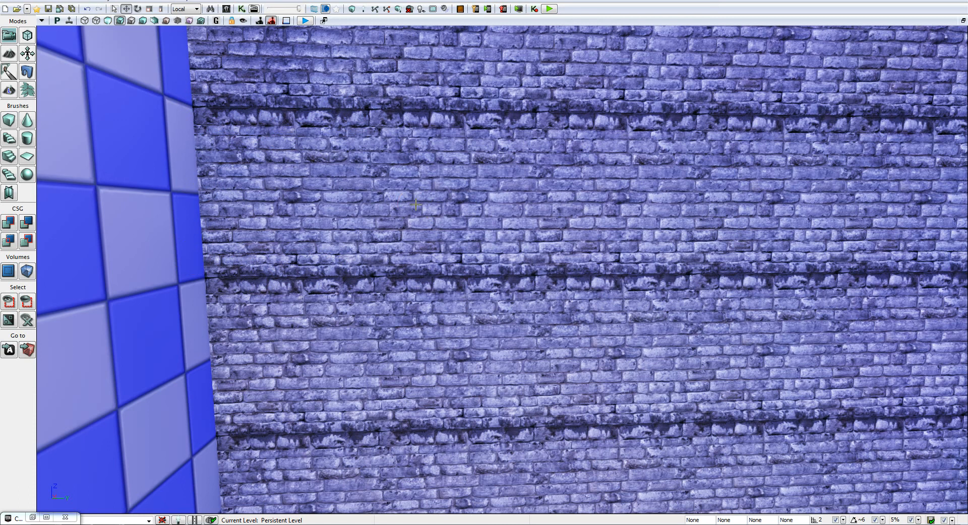
{"action": "mouse_move", "coordinate": [456, 216]}
{"action": "right_mouse_down"}
{"action": "mouse_move", "coordinate": [470, 233]}
{"action": "mouse_move", "coordinate": [473, 216]}
{"action": "right_mouse_up"}
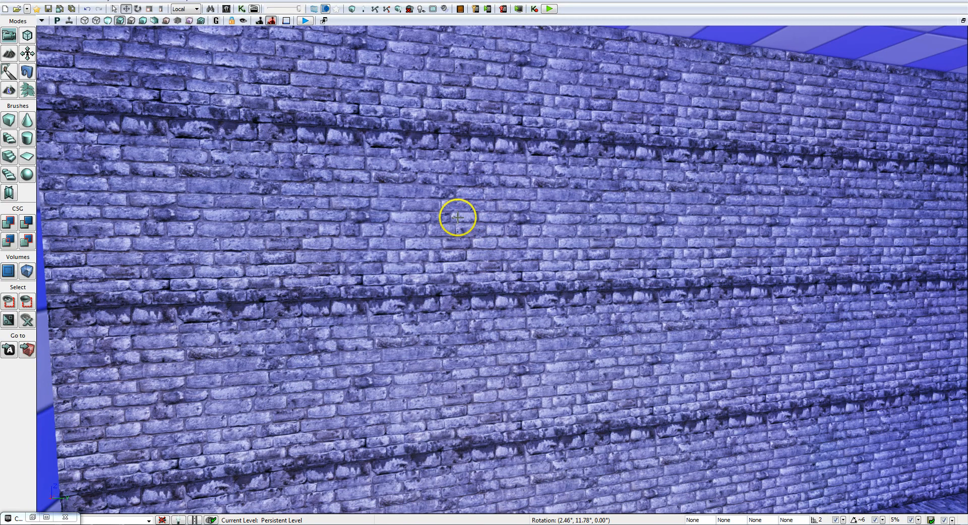
{"action": "right_click_drag", "start_coordinate": [457, 218], "coordinate": [458, 218]}
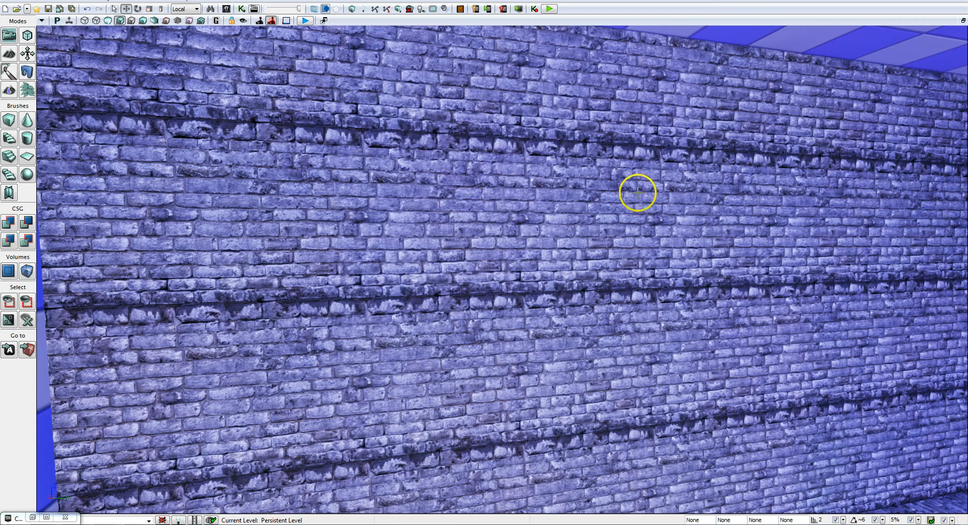
{"action": "right_click_drag", "start_coordinate": [565, 263], "coordinate": [609, 201]}
{"action": "scroll", "coordinate": [467, 257], "scroll_direction": "down", "scroll_amount": 3}
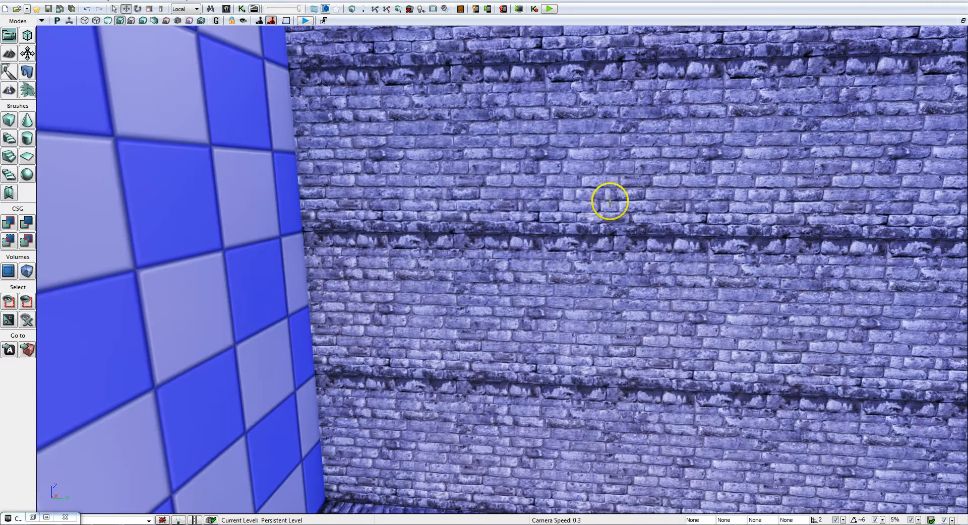
- Open the brick wall's Surface Properties to review its pan, rotation, scaling, alignment and lighting settings, and close them
{"action": "right_click", "coordinate": [645, 174]}
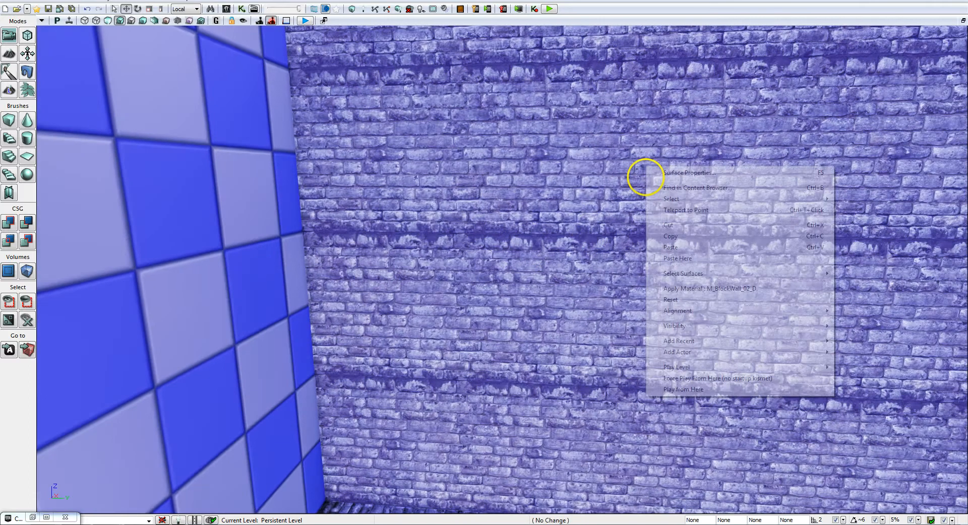
{"action": "left_click", "coordinate": [683, 174]}
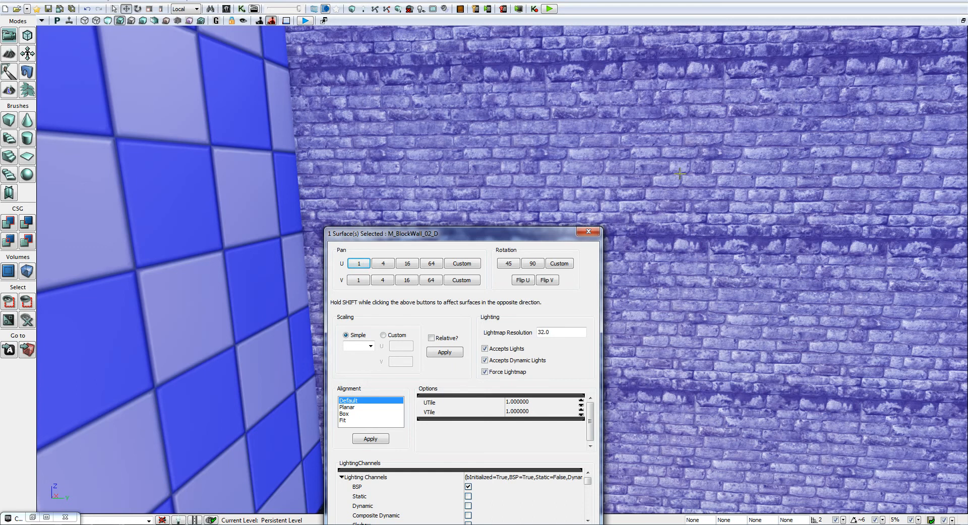
{"action": "left_click", "coordinate": [587, 231]}
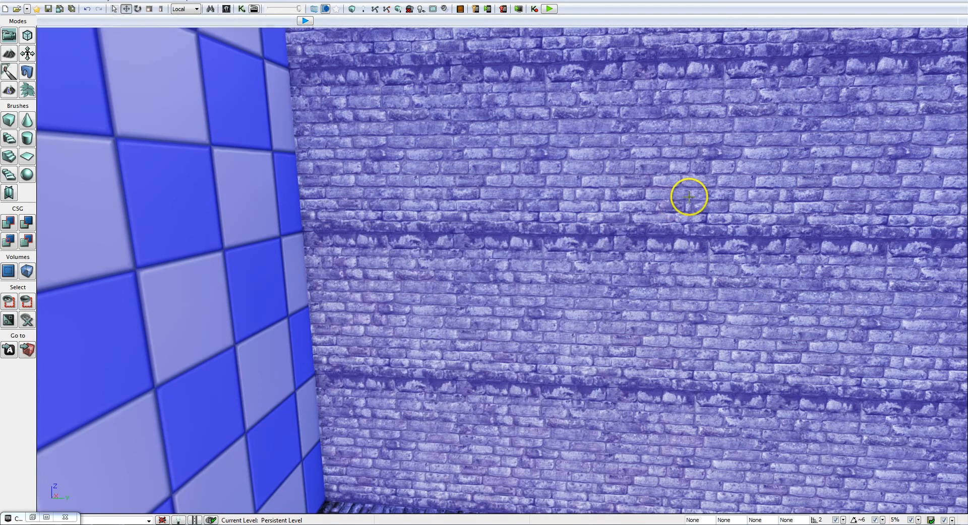
{"action": "key", "text": "F5"}
{"action": "left_click_drag", "start_coordinate": [484, 232], "coordinate": [428, 87]}
{"action": "left_click", "coordinate": [531, 83]}
{"action": "right_click", "coordinate": [666, 169]}
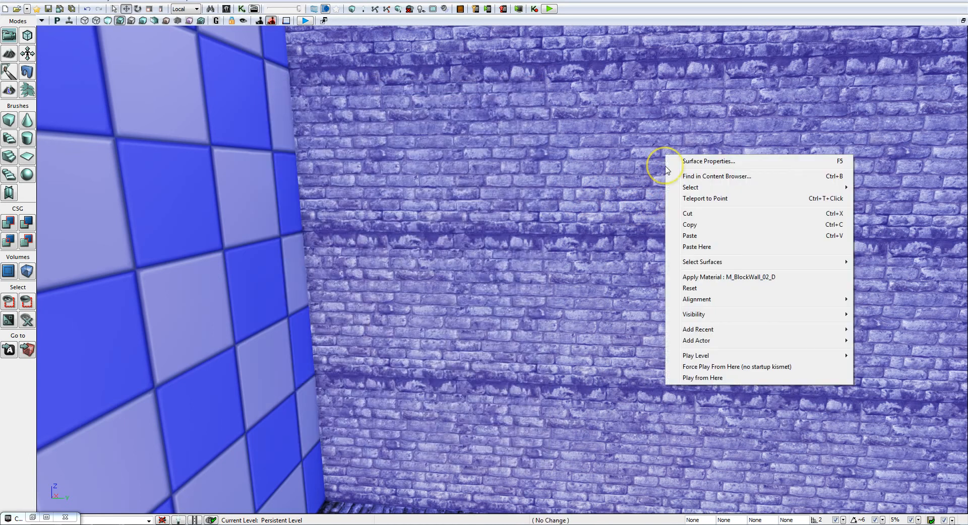
{"action": "right_click", "coordinate": [637, 172]}
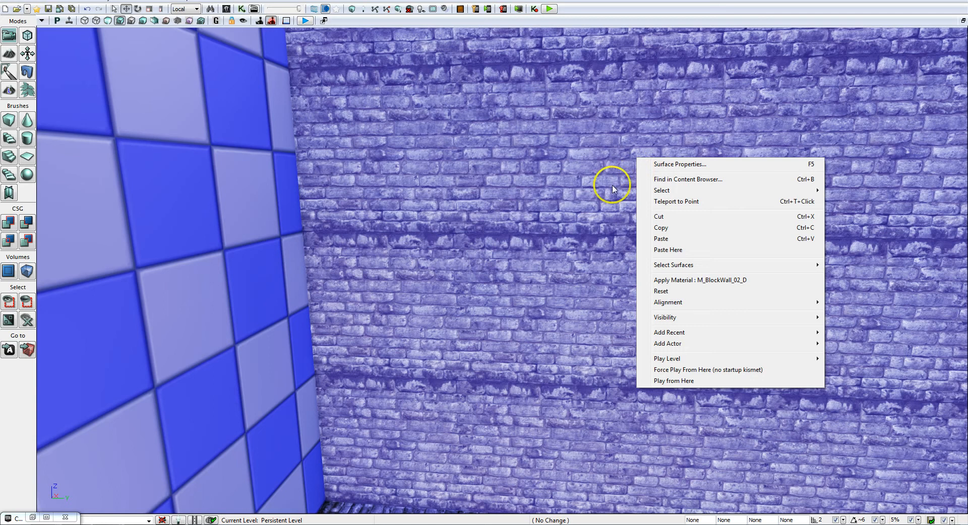
- Reopen the brick wall's Surface Properties and move the dialog aside so the wall stays in view
{"action": "key", "text": "F5"}
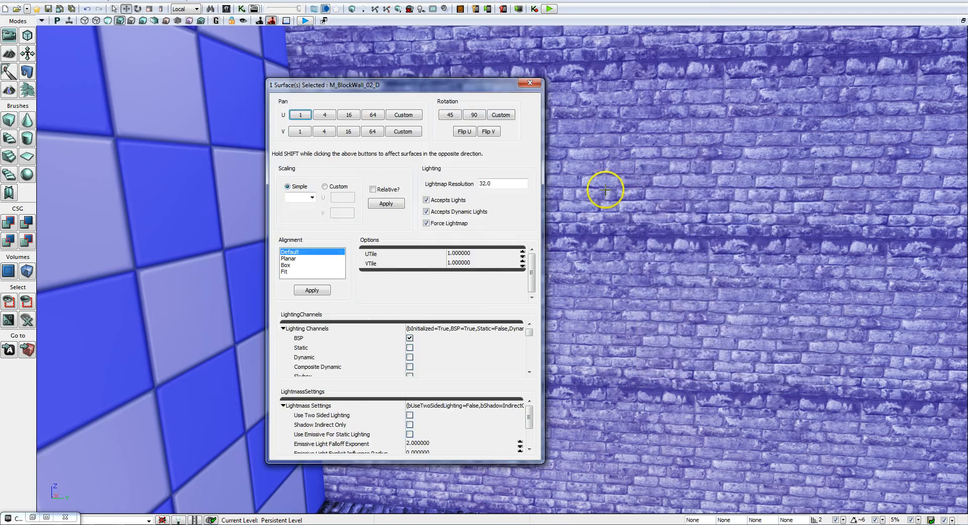
{"action": "left_click", "coordinate": [532, 85]}
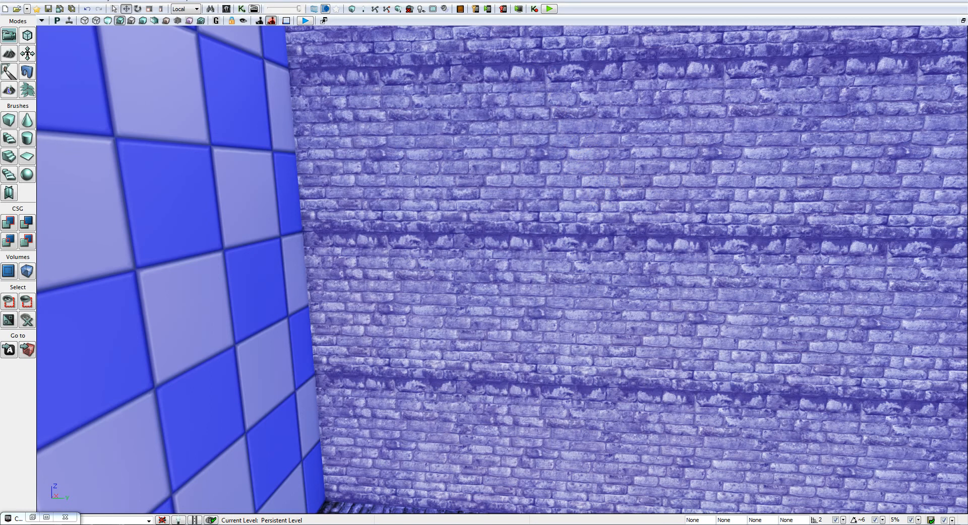
{"action": "right_click", "coordinate": [696, 196]}
{"action": "left_click", "coordinate": [725, 201]}
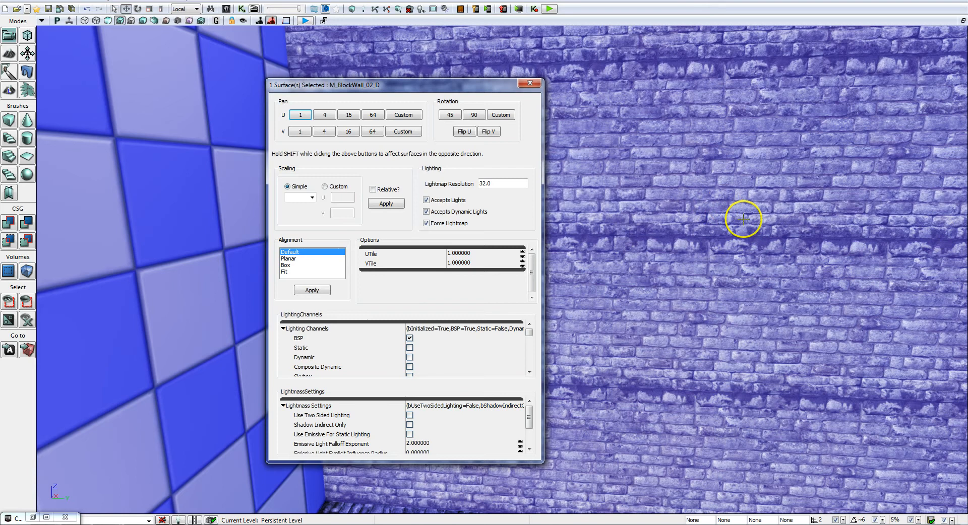
{"action": "left_click_drag", "start_coordinate": [435, 90], "coordinate": [670, 91]}
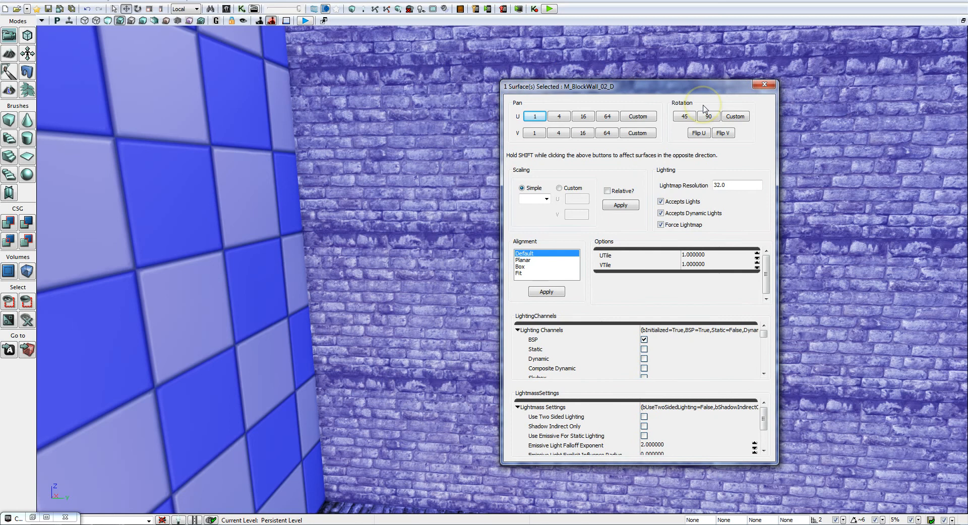
{"action": "left_click_drag", "start_coordinate": [579, 87], "coordinate": [781, 150]}
- Pan the brick wall's texture along U repeatedly in increments of 4
{"action": "left_click", "coordinate": [750, 170]}
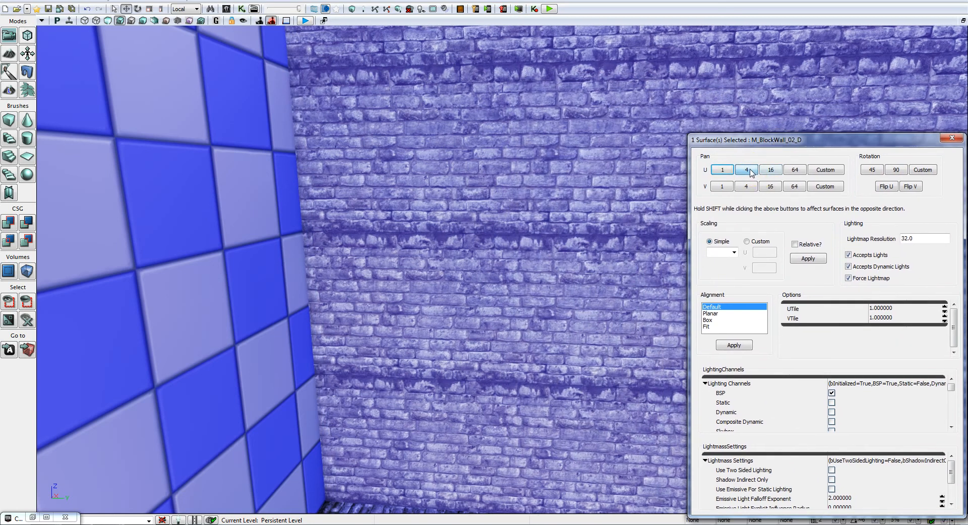
{"action": "left_click", "coordinate": [750, 171]}
{"action": "left_click", "coordinate": [751, 171]}
{"action": "left_click", "coordinate": [750, 172]}
{"action": "left_click", "coordinate": [750, 171]}
{"action": "left_click", "coordinate": [750, 171]}
{"action": "left_click", "coordinate": [750, 171]}
{"action": "left_click", "coordinate": [750, 171]}
- Nudge the brick wall's texture along U repeatedly in fine increments of 1
{"action": "left_click", "coordinate": [721, 171]}
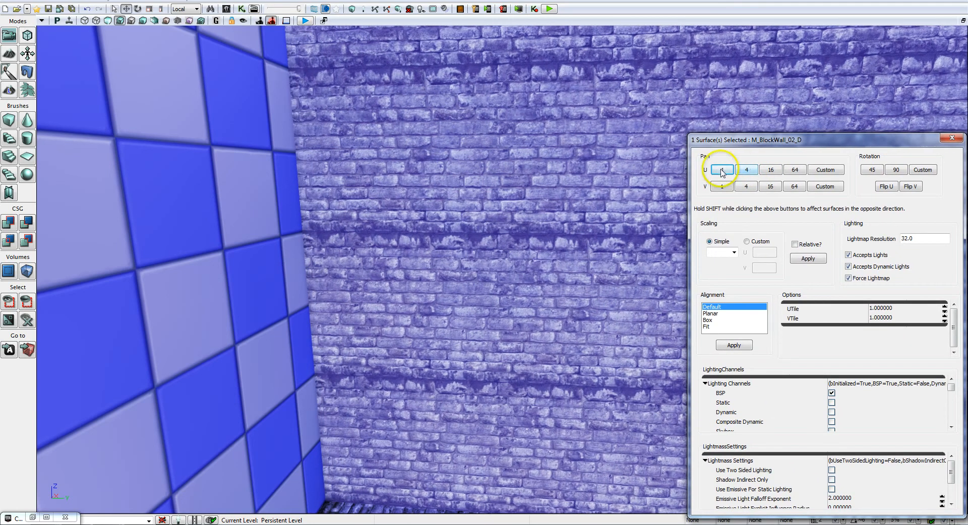
{"action": "left_click", "coordinate": [723, 171]}
{"action": "left_click", "coordinate": [723, 172]}
{"action": "left_click", "coordinate": [724, 173]}
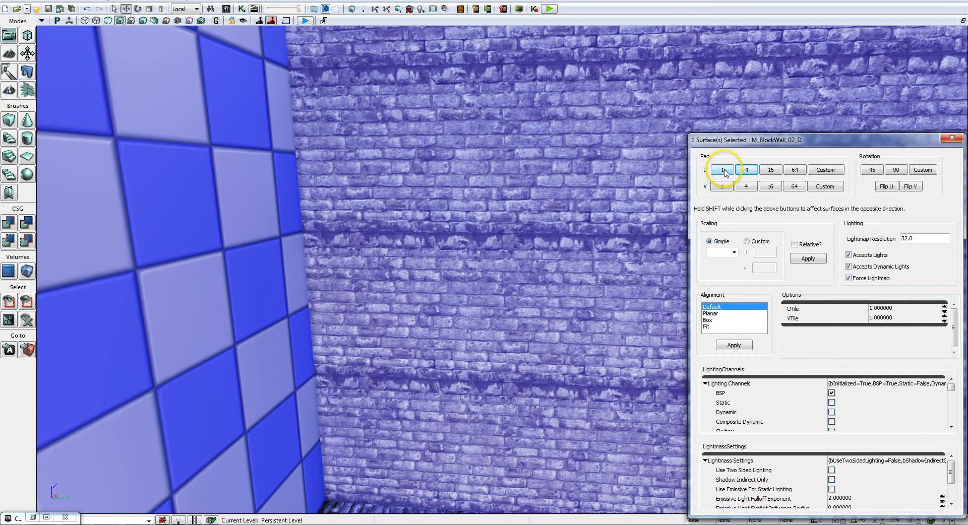
{"action": "left_click", "coordinate": [725, 173]}
{"action": "left_click", "coordinate": [725, 173]}
{"action": "left_click", "coordinate": [724, 173]}
{"action": "left_click", "coordinate": [725, 173]}
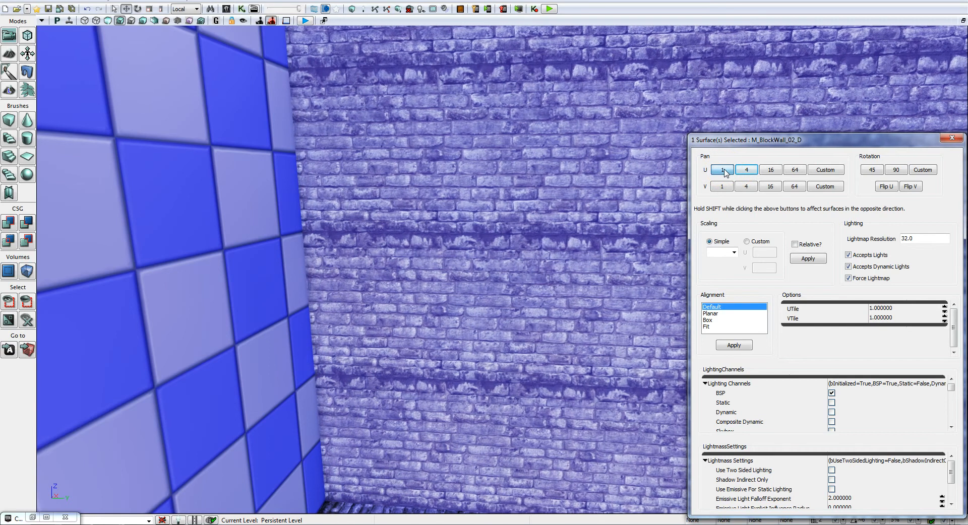
{"action": "left_click", "coordinate": [725, 173]}
{"action": "left_click", "coordinate": [725, 173]}
{"action": "left_click", "coordinate": [725, 173]}
{"action": "left_click", "coordinate": [725, 173]}
{"action": "left_click", "coordinate": [725, 173]}
{"action": "left_click", "coordinate": [725, 173]}
{"action": "left_click", "coordinate": [724, 173]}
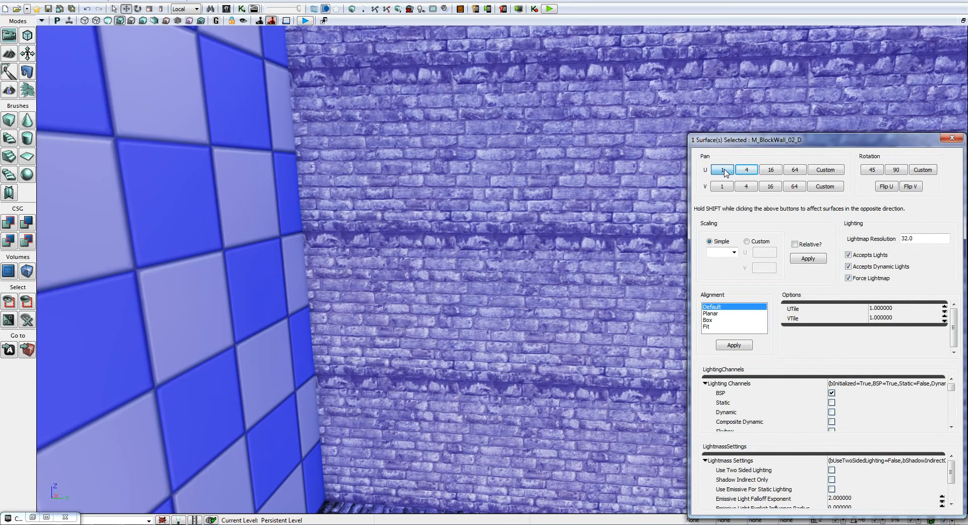
{"action": "left_click", "coordinate": [725, 173]}
{"action": "left_click", "coordinate": [725, 173]}
{"action": "left_click", "coordinate": [725, 173]}
{"action": "left_click", "coordinate": [725, 172]}
{"action": "left_click", "coordinate": [725, 173]}
- Try the larger U pan increments of 4, 16 and 64 on the brick wall's texture
{"action": "left_click", "coordinate": [753, 167]}
{"action": "left_click", "coordinate": [753, 168]}
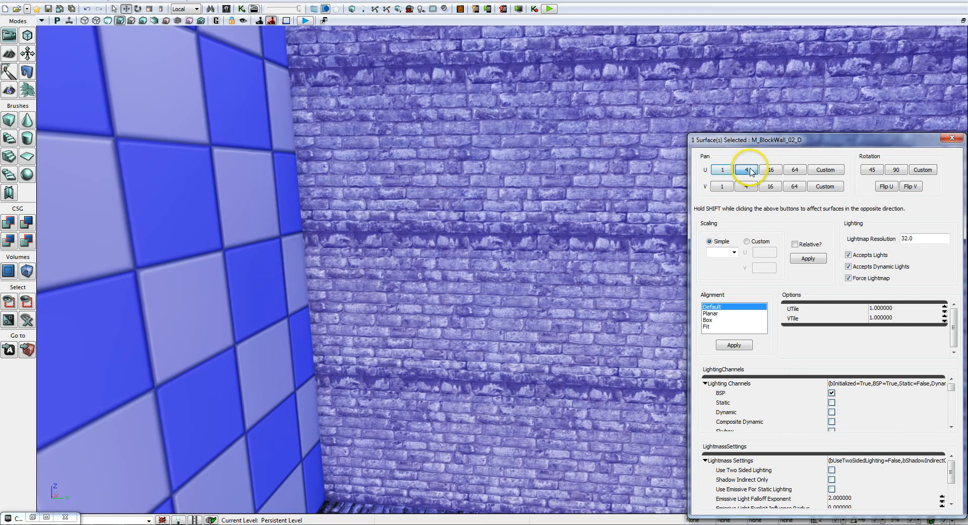
{"action": "left_click", "coordinate": [778, 173]}
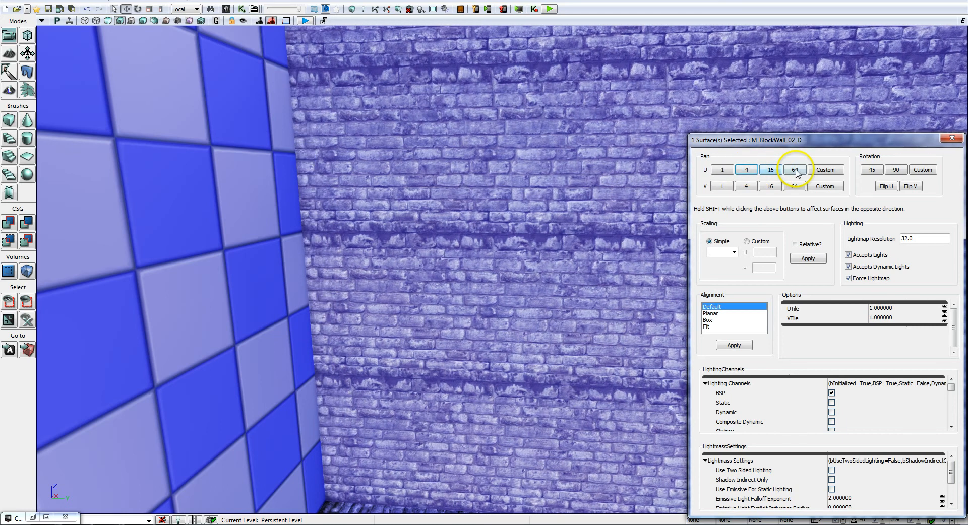
{"action": "left_click", "coordinate": [796, 172]}
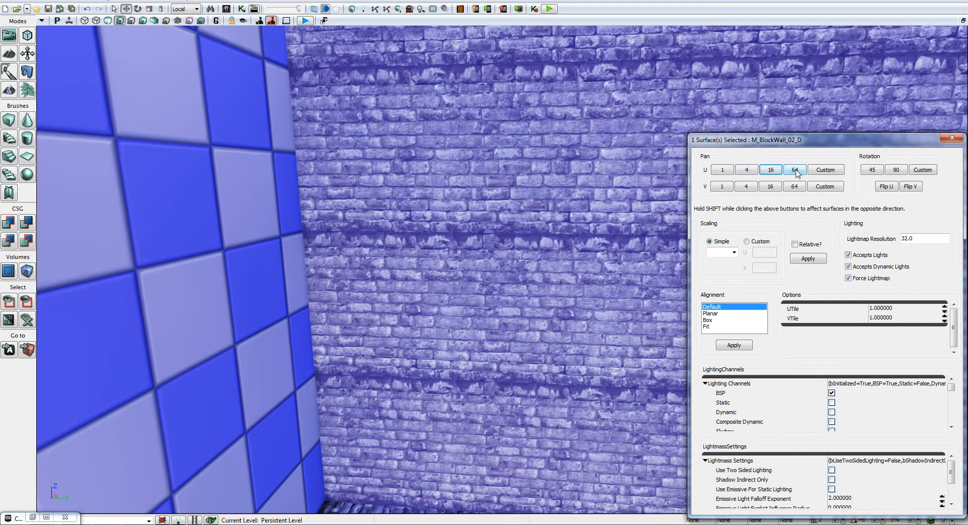
- Shift the brick wall's texture along V using the pan increments 1, 4, 16 and 64
{"action": "left_click", "coordinate": [722, 188]}
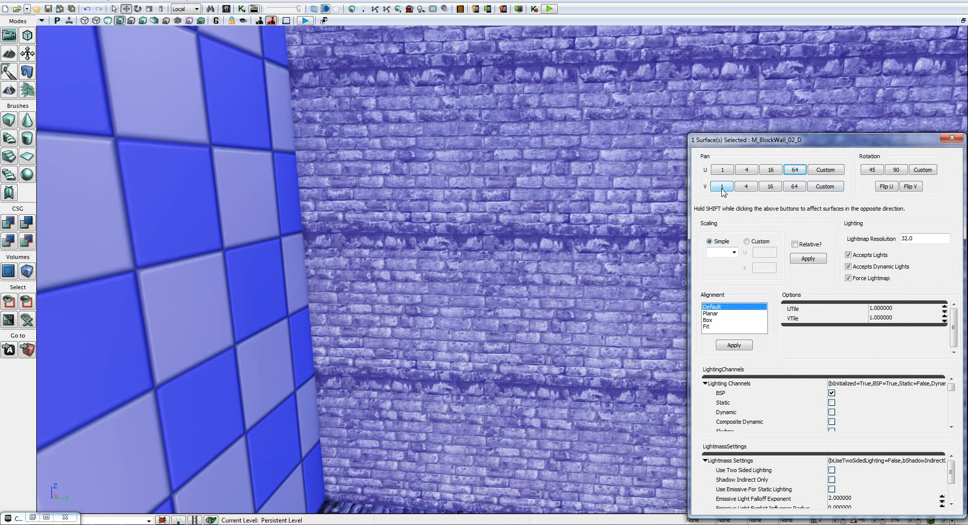
{"action": "left_click", "coordinate": [721, 187]}
{"action": "left_click", "coordinate": [721, 187]}
{"action": "left_click", "coordinate": [745, 186]}
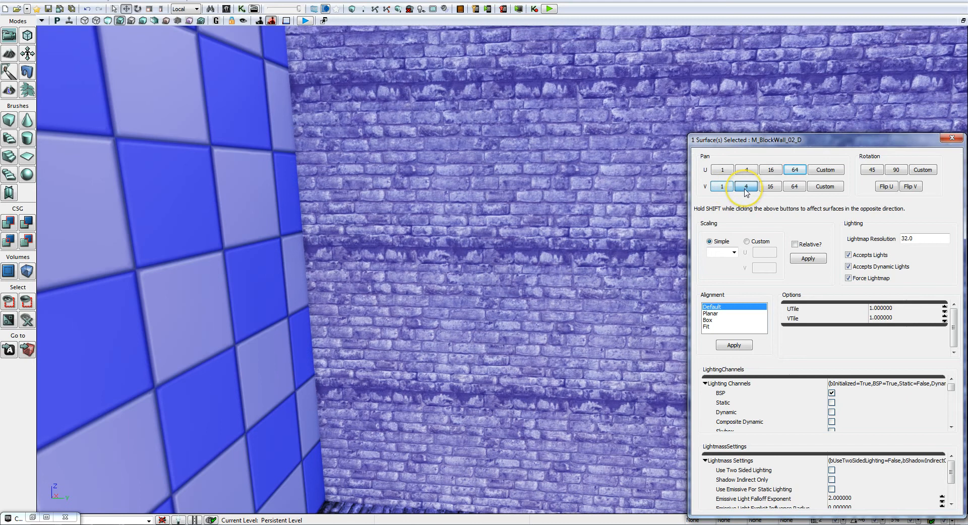
{"action": "left_click", "coordinate": [746, 186]}
{"action": "left_click", "coordinate": [746, 187]}
{"action": "left_click", "coordinate": [769, 187]}
{"action": "left_click", "coordinate": [770, 187]}
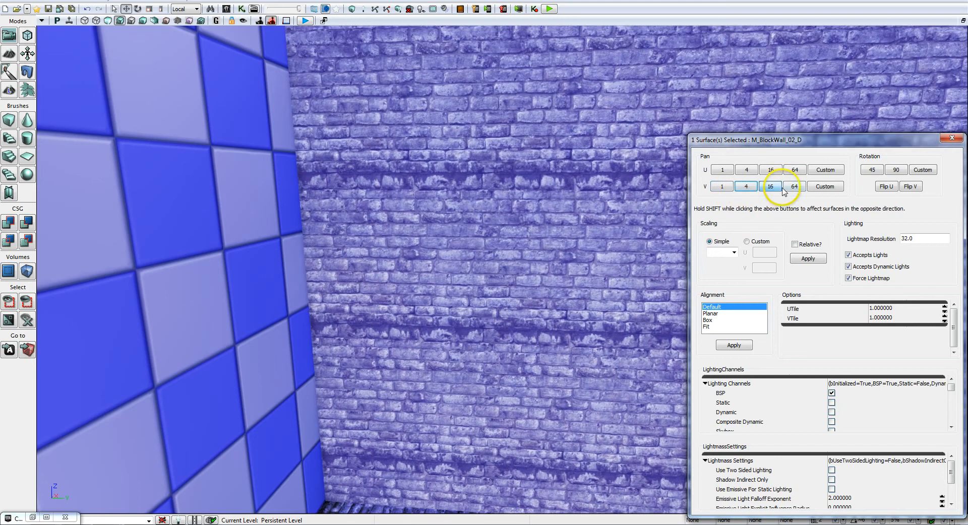
{"action": "left_click", "coordinate": [794, 186]}
- Reposition the Surface Properties dialog and pan the brick texture along V by 16
{"action": "left_click", "coordinate": [722, 170]}
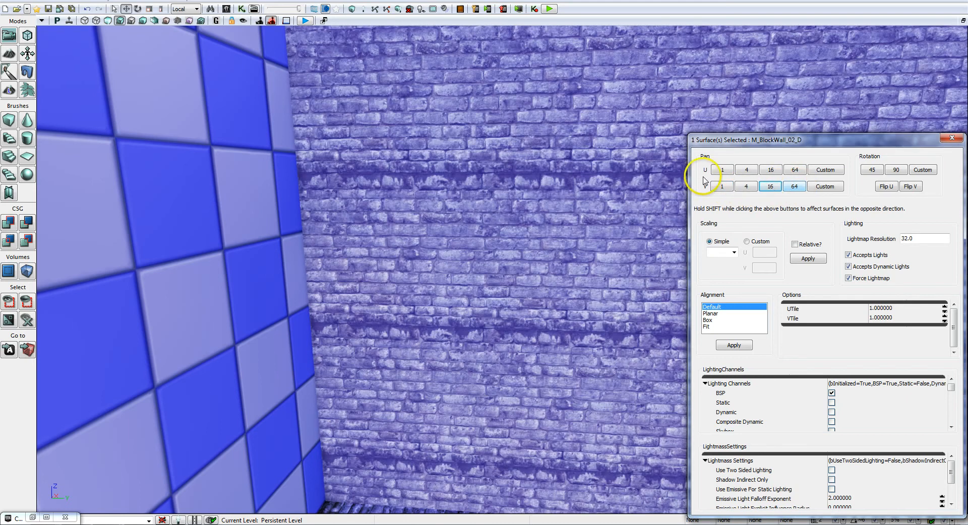
{"action": "left_click", "coordinate": [722, 186]}
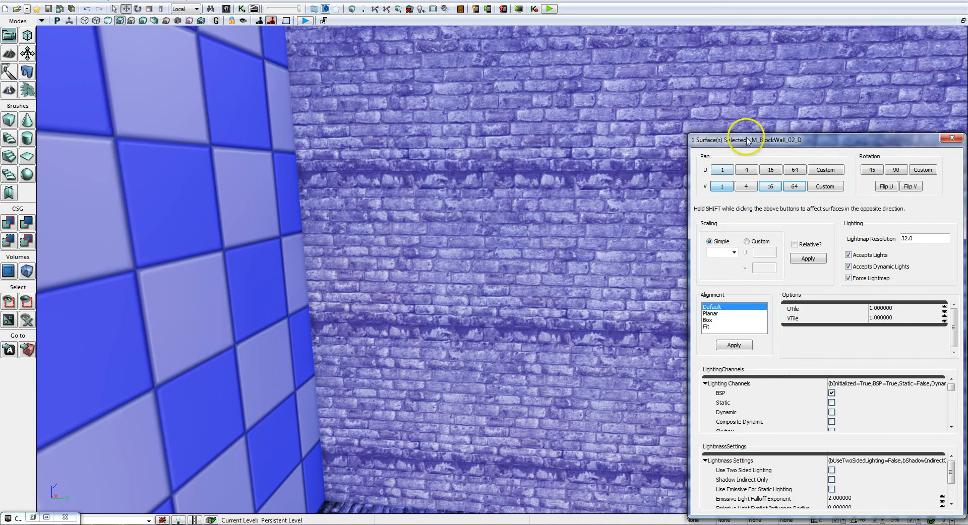
{"action": "left_click_drag", "start_coordinate": [748, 141], "coordinate": [705, 132]}
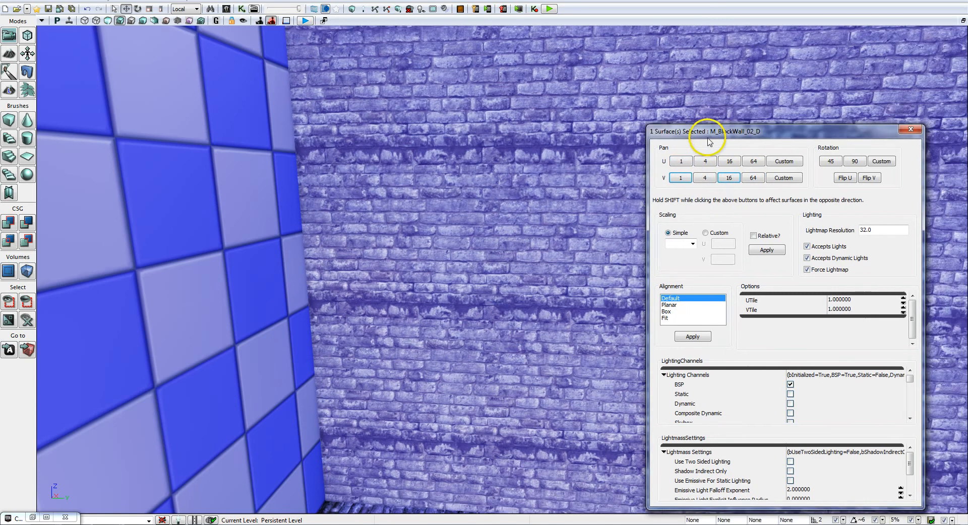
{"action": "left_click", "coordinate": [730, 179]}
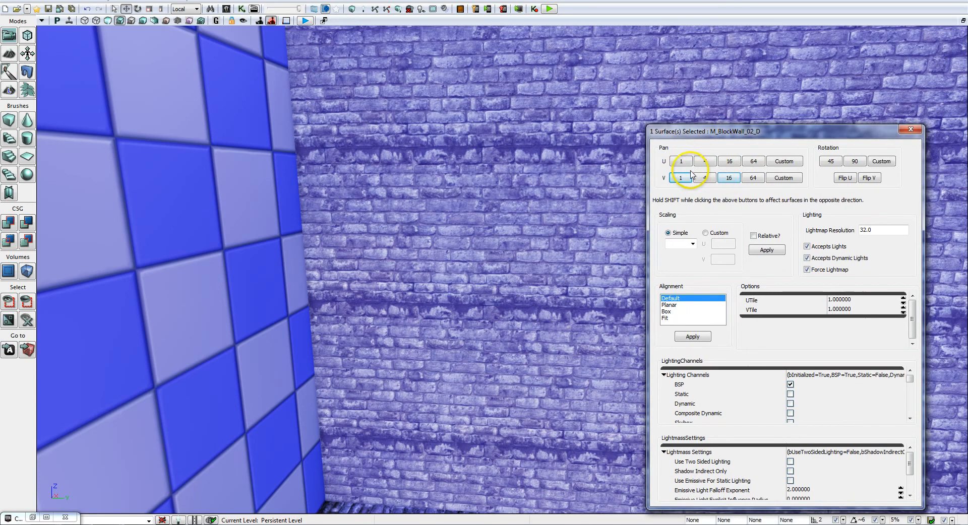
- Pan the brick wall's texture along U repeatedly in increments of 16
{"action": "left_click", "coordinate": [729, 161]}
{"action": "left_click", "coordinate": [730, 162]}
{"action": "left_click", "coordinate": [729, 161]}
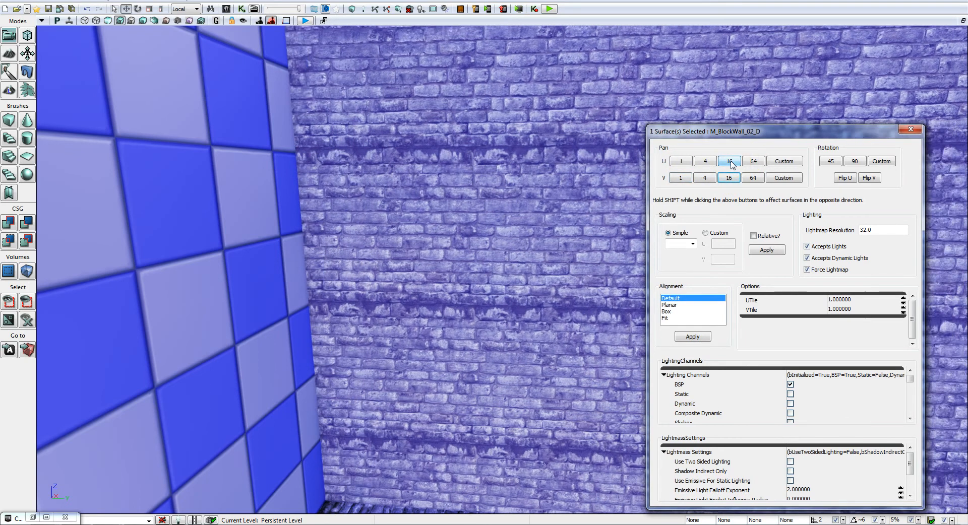
{"action": "left_click", "coordinate": [729, 161]}
{"action": "left_click", "coordinate": [729, 161]}
{"action": "left_click", "coordinate": [729, 162]}
{"action": "left_click", "coordinate": [730, 162]}
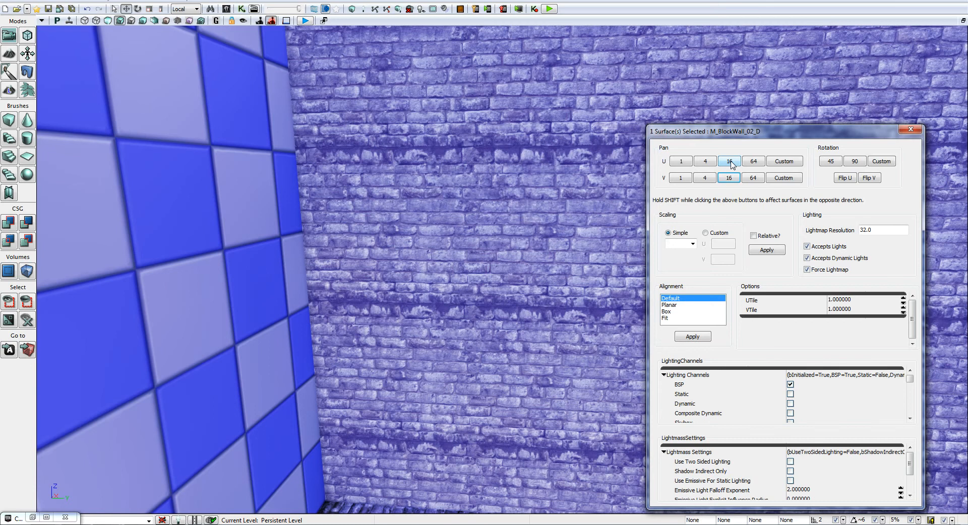
{"action": "left_click", "coordinate": [729, 161]}
{"action": "left_click", "coordinate": [729, 161]}
{"action": "left_click", "coordinate": [729, 161]}
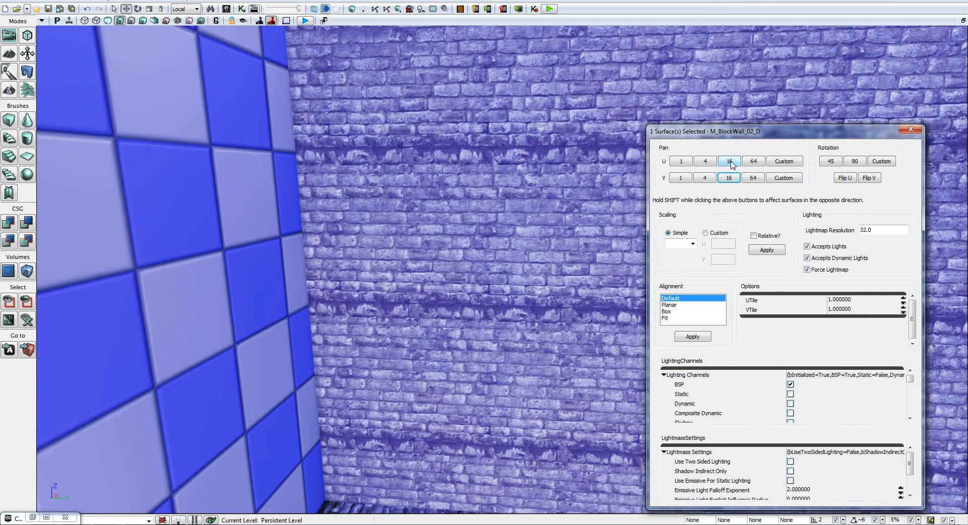
{"action": "left_click", "coordinate": [731, 164]}
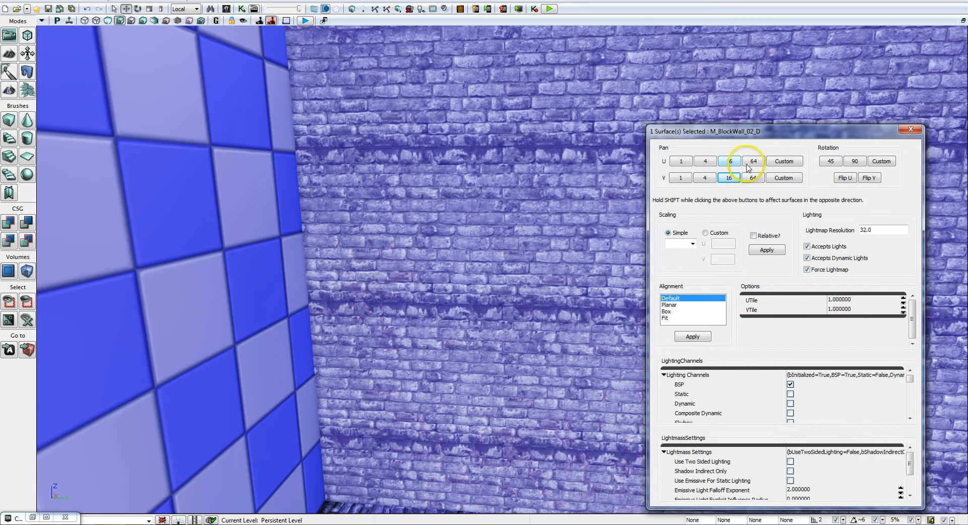
- Pan the brick wall's texture along U by a custom amount of 24 and inspect the wall
{"action": "left_click", "coordinate": [792, 165]}
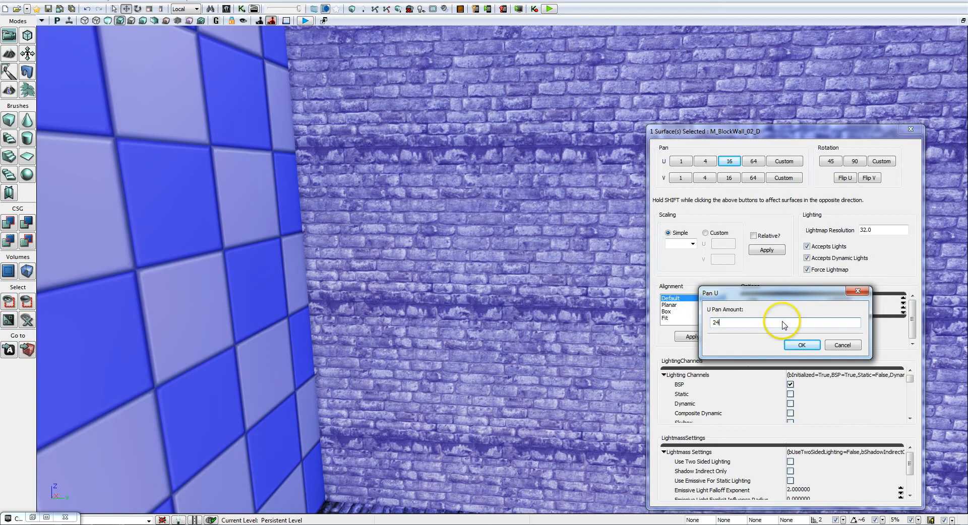
{"action": "left_click", "coordinate": [802, 345]}
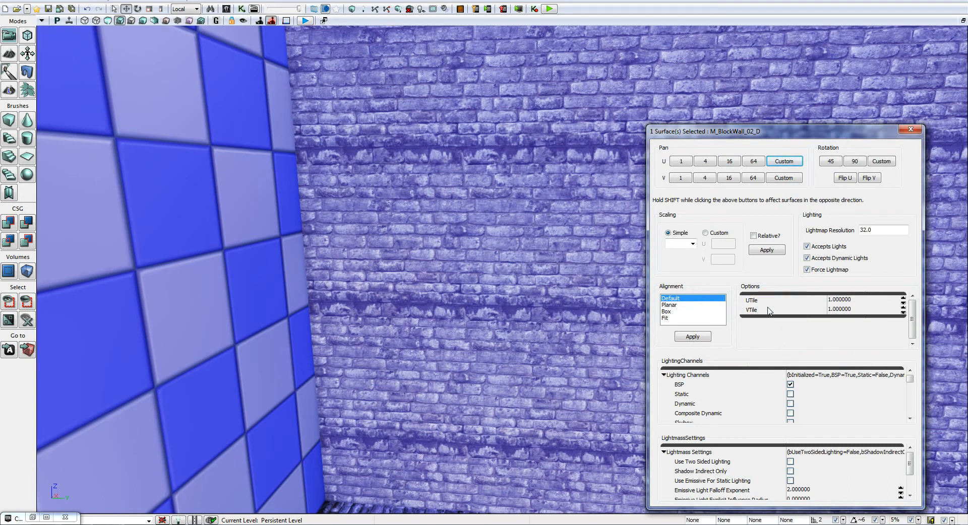
{"action": "left_click", "coordinate": [705, 178]}
{"action": "left_click_drag", "start_coordinate": [453, 253], "coordinate": [499, 267]}
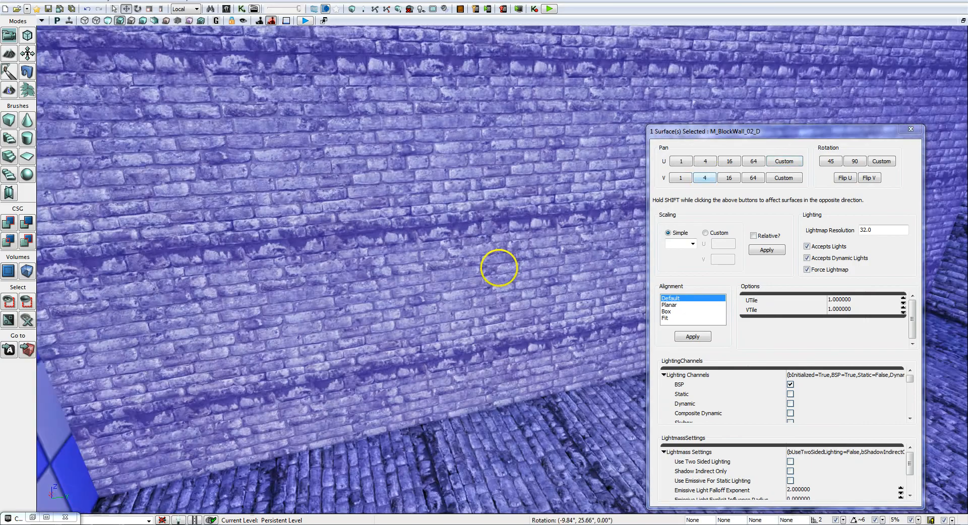
{"action": "right_click_drag", "start_coordinate": [499, 267], "coordinate": [453, 248]}
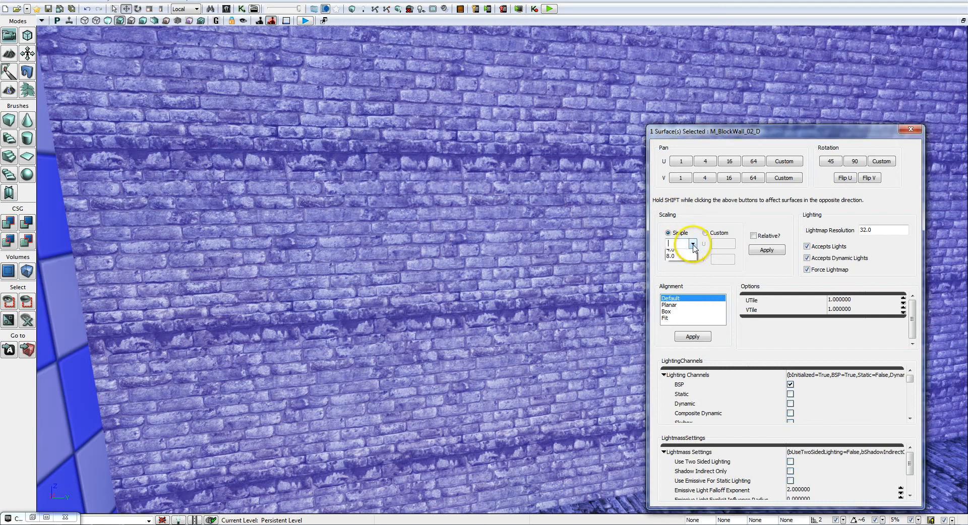
- Apply a simple scaling of 2.0 to the brick wall's texture and check the enlarged bricks from farther back
{"action": "left_click", "coordinate": [693, 245]}
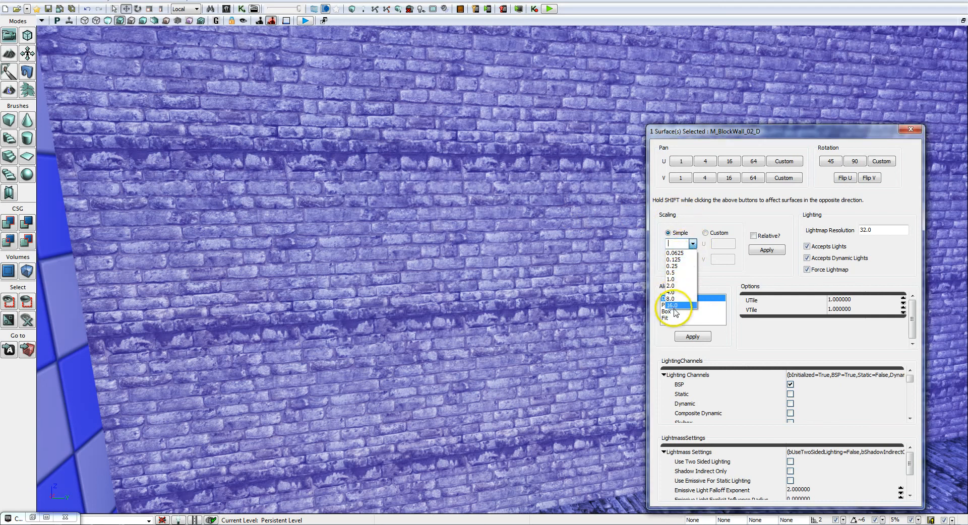
{"action": "left_click", "coordinate": [679, 279]}
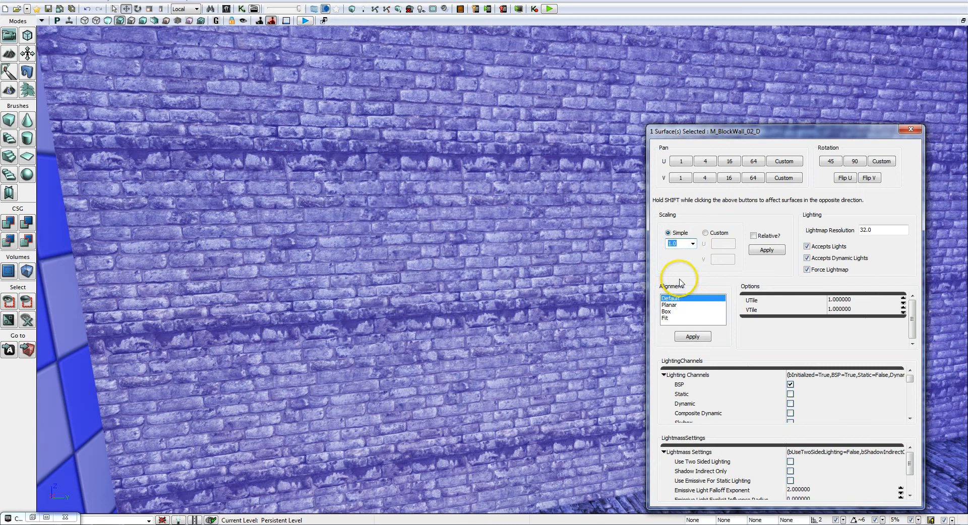
{"action": "left_click", "coordinate": [692, 244]}
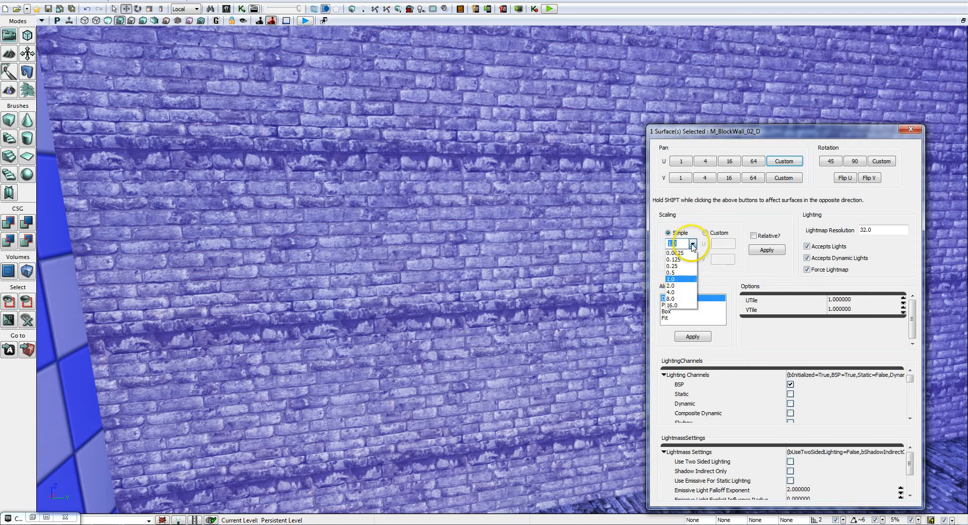
{"action": "left_click", "coordinate": [673, 285]}
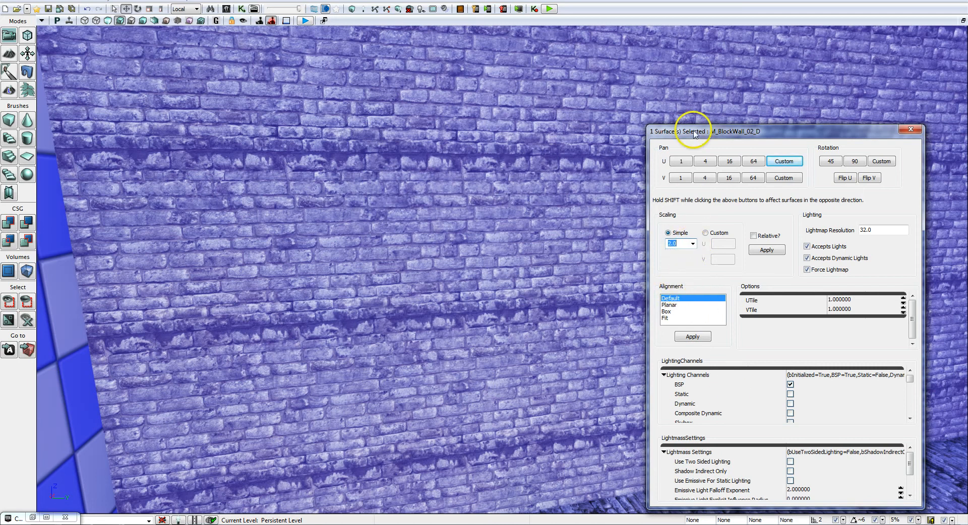
{"action": "left_click_drag", "start_coordinate": [693, 133], "coordinate": [659, 60]}
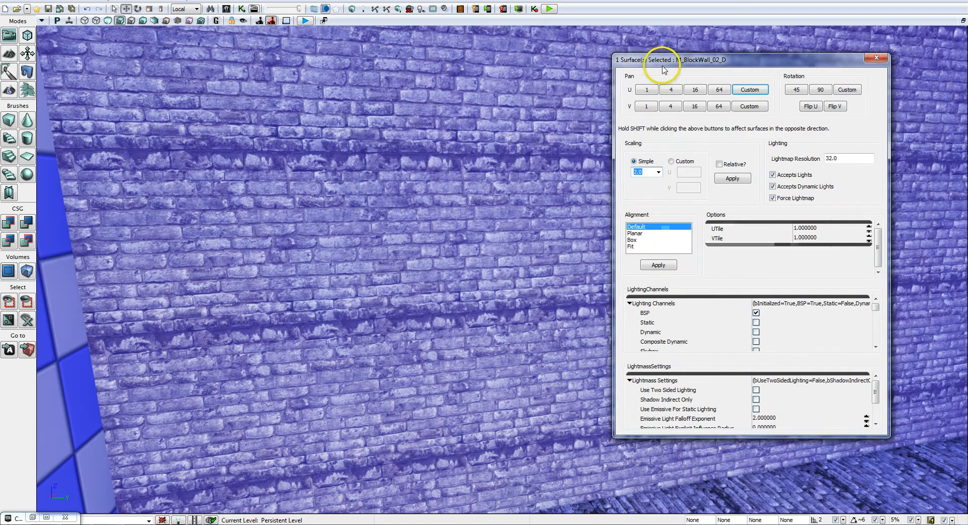
{"action": "left_click", "coordinate": [731, 177]}
{"action": "left_click_drag", "start_coordinate": [415, 249], "coordinate": [386, 245]}
{"action": "right_click_drag", "start_coordinate": [386, 246], "coordinate": [410, 246]}
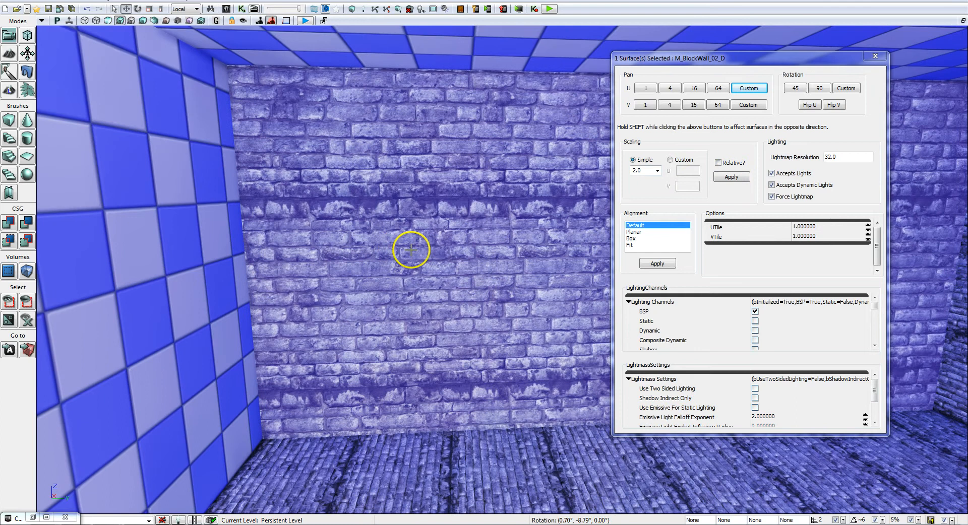
- Apply a simple scaling of 4.0 to the brick wall's texture and inspect the wall up close
{"action": "left_click", "coordinate": [658, 170]}
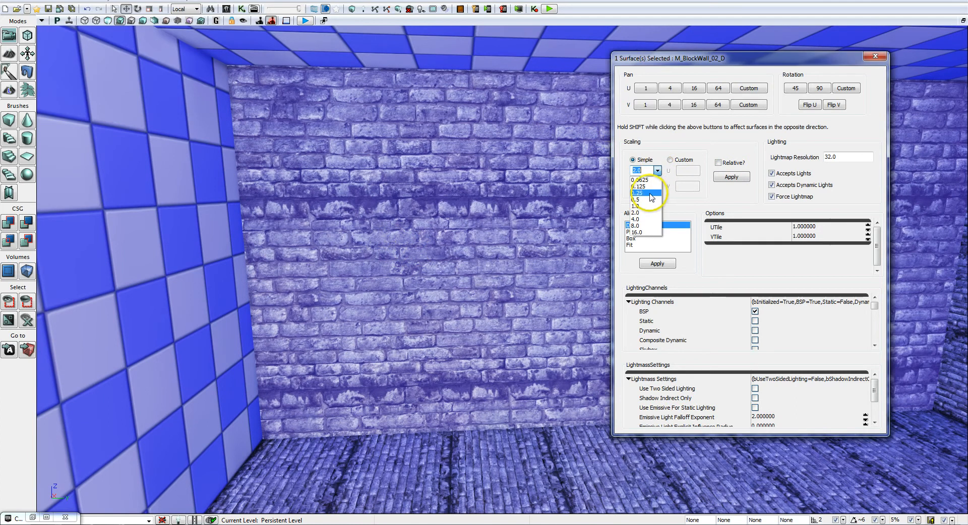
{"action": "left_click", "coordinate": [640, 227]}
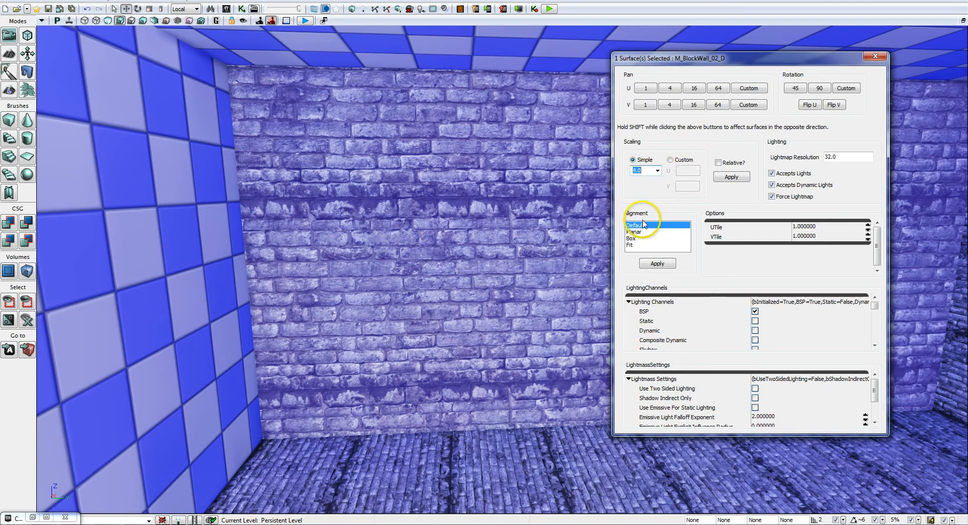
{"action": "left_click", "coordinate": [741, 177]}
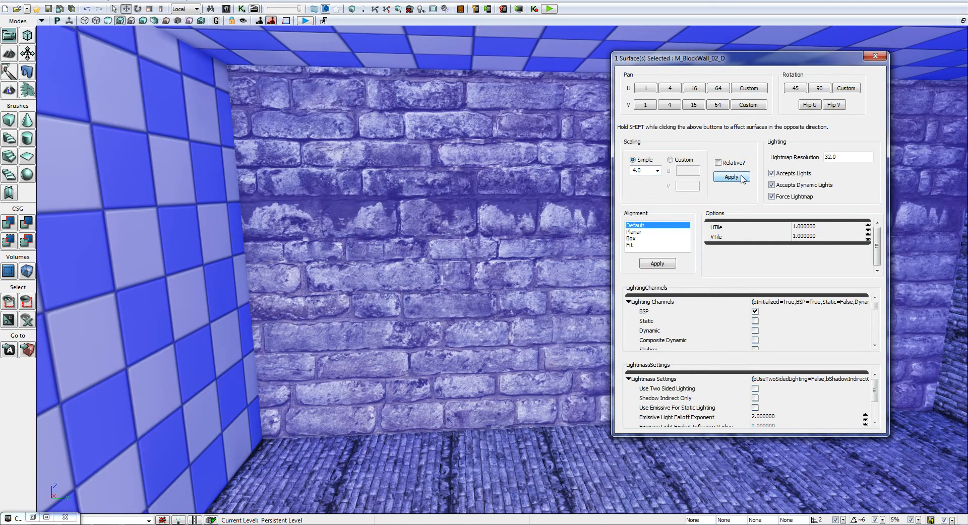
{"action": "right_click_drag", "start_coordinate": [360, 223], "coordinate": [360, 197]}
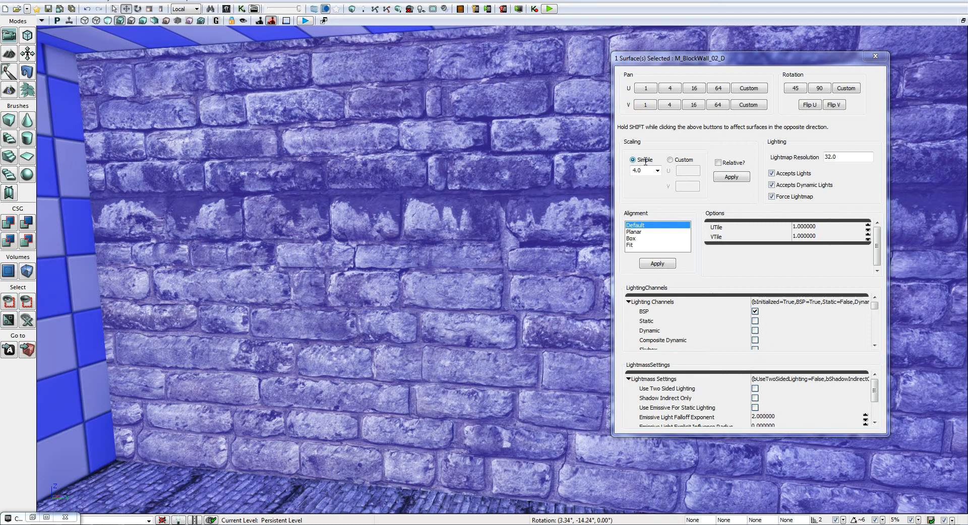
- Apply a custom scaling of U 4 and V 8 to the wall's texture and inspect the stretched bricks
{"action": "left_click", "coordinate": [671, 160]}
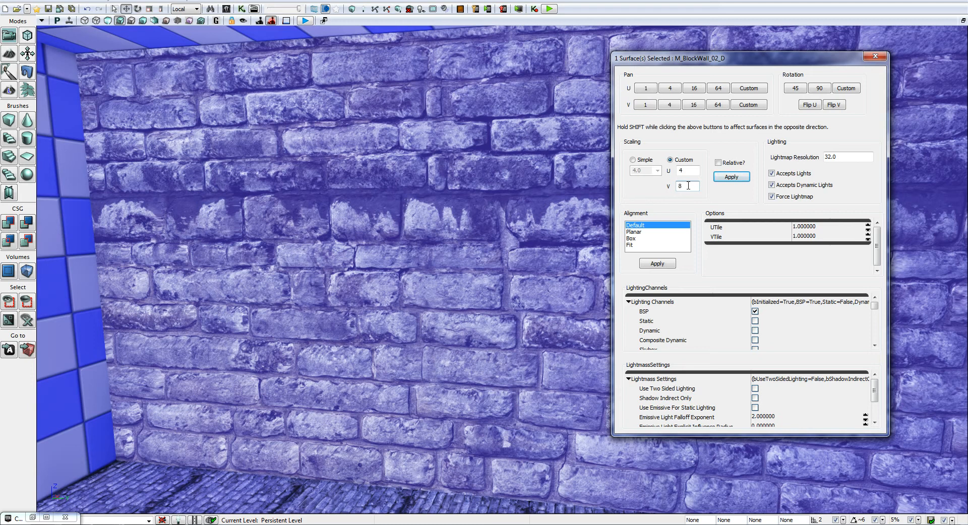
{"action": "left_click", "coordinate": [721, 178]}
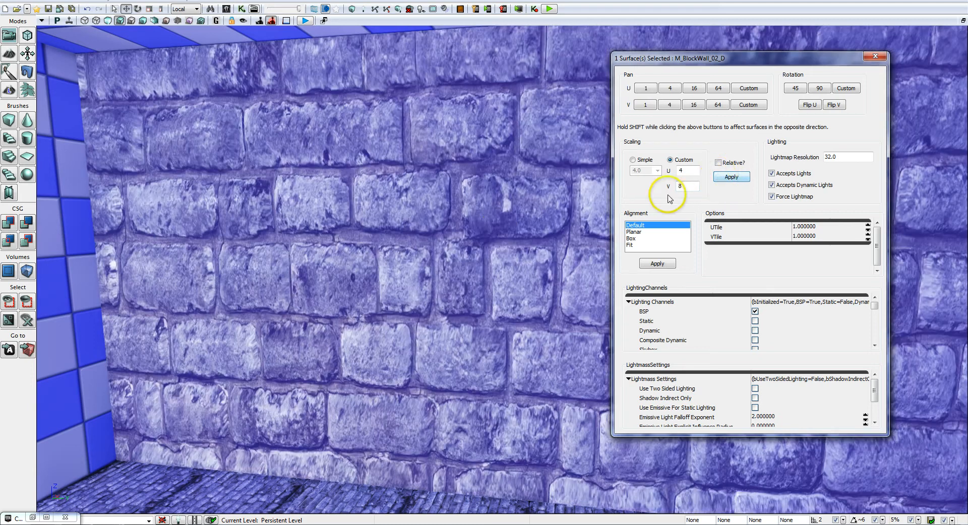
{"action": "right_click_drag", "start_coordinate": [499, 229], "coordinate": [498, 228]}
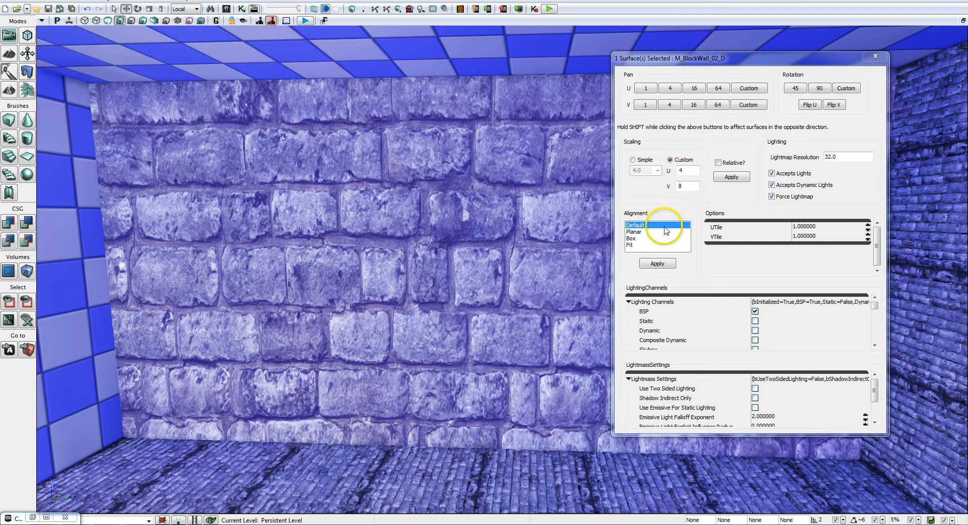
{"action": "mouse_move", "coordinate": [373, 227]}
{"action": "right_mouse_down"}
{"action": "mouse_move", "coordinate": [385, 240]}
{"action": "mouse_move", "coordinate": [410, 237]}
{"action": "mouse_move", "coordinate": [393, 218]}
{"action": "mouse_move", "coordinate": [373, 230]}
{"action": "right_mouse_up"}
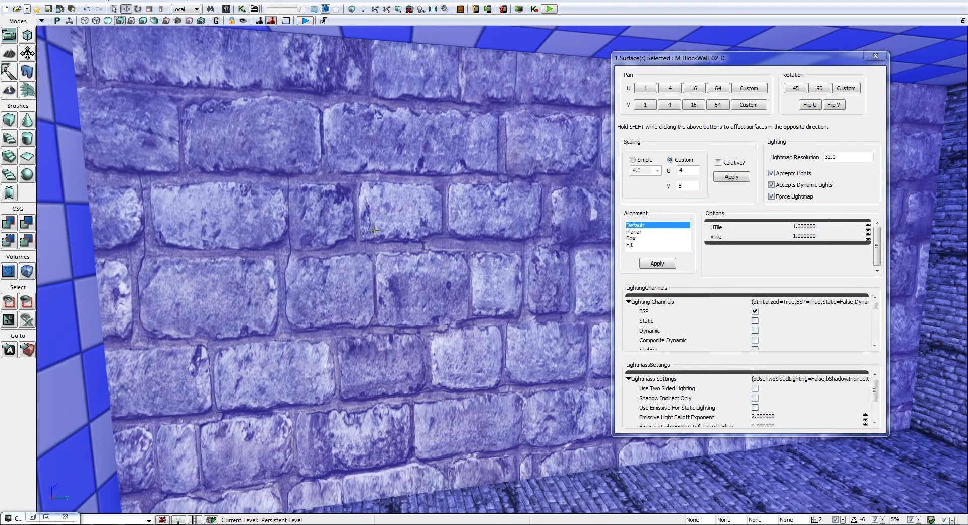
- Close the Surface Properties dialog and view the scaled wall together with the neighbouring wall
{"action": "left_click", "coordinate": [875, 56]}
{"action": "key", "text": "s"}
{"action": "mouse_move", "coordinate": [495, 157]}
{"action": "right_mouse_down"}
{"action": "mouse_move", "coordinate": [517, 170]}
{"action": "mouse_move", "coordinate": [551, 167]}
{"action": "mouse_move", "coordinate": [525, 164]}
{"action": "mouse_move", "coordinate": [519, 180]}
{"action": "mouse_move", "coordinate": [503, 166]}
{"action": "right_mouse_up"}
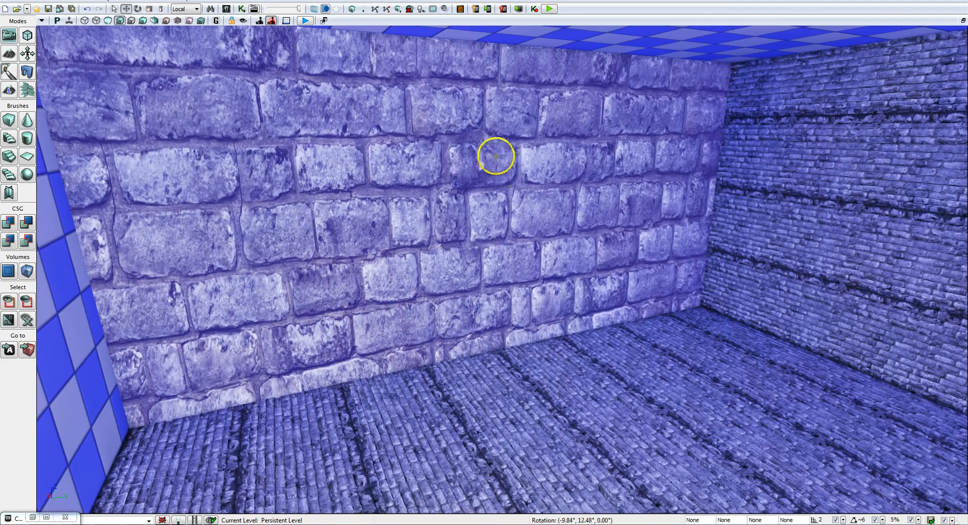
- Reopen Surface Properties for the scaled wall, close it again and look toward the room's corner
{"action": "right_click", "coordinate": [458, 141]}
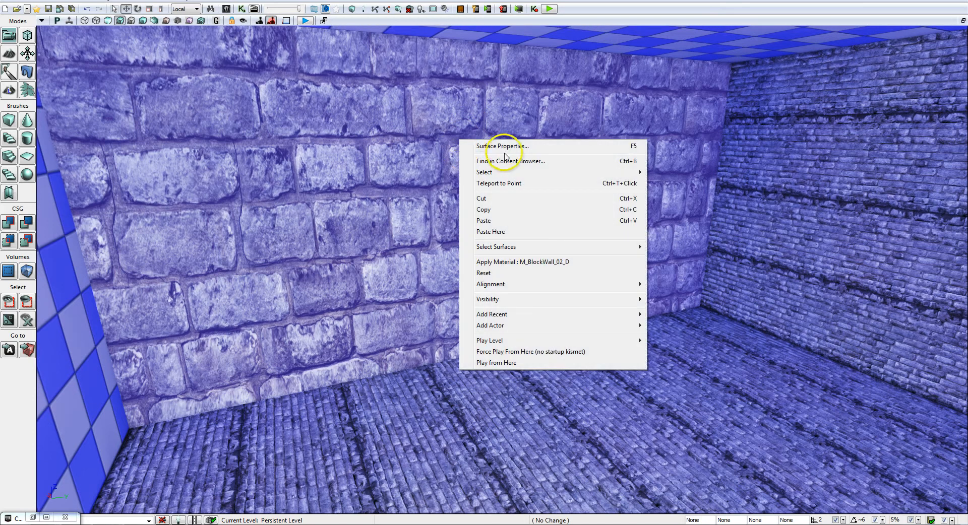
{"action": "left_click", "coordinate": [508, 151]}
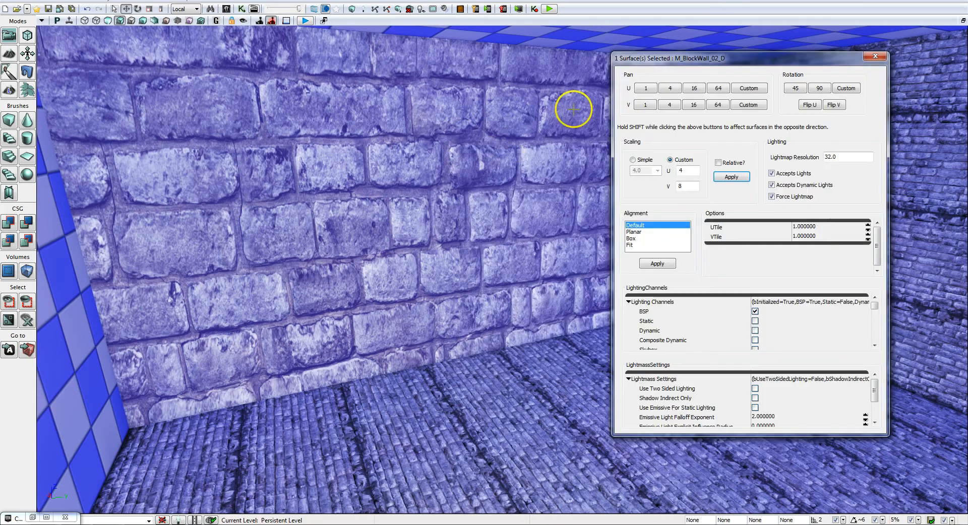
{"action": "left_click", "coordinate": [875, 57]}
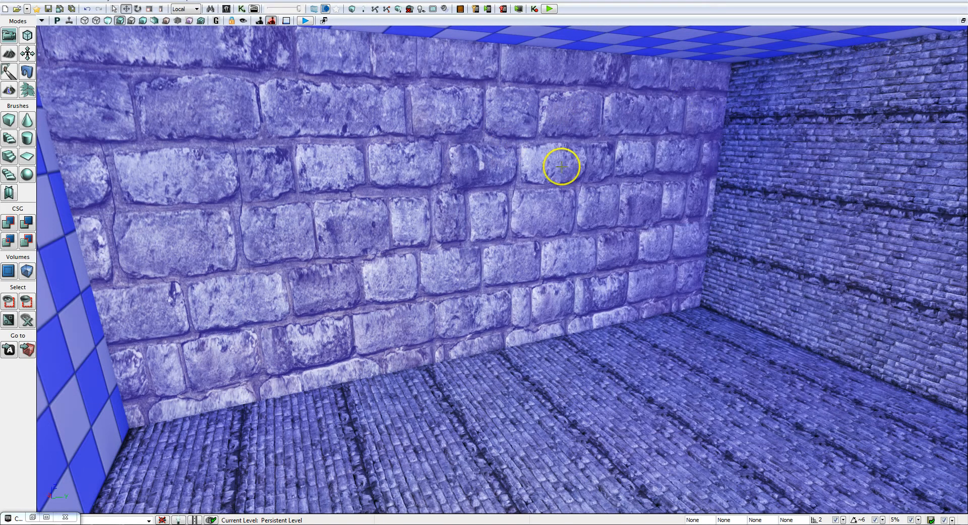
{"action": "right_click_drag", "start_coordinate": [561, 164], "coordinate": [583, 169]}
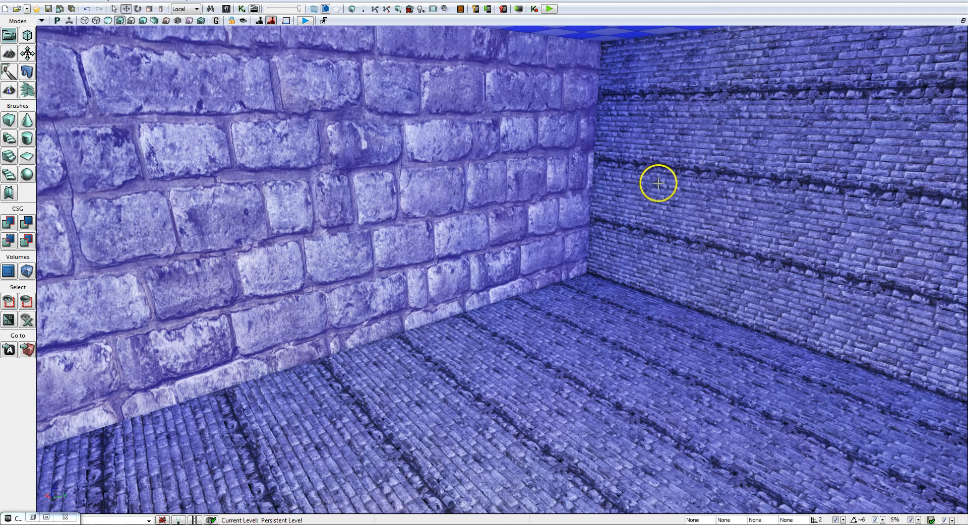
- Select the adjoining brick wall, add the scaled block wall to the selection and look around the room
{"action": "right_click", "coordinate": [645, 203]}
{"action": "left_click", "coordinate": [448, 177]}
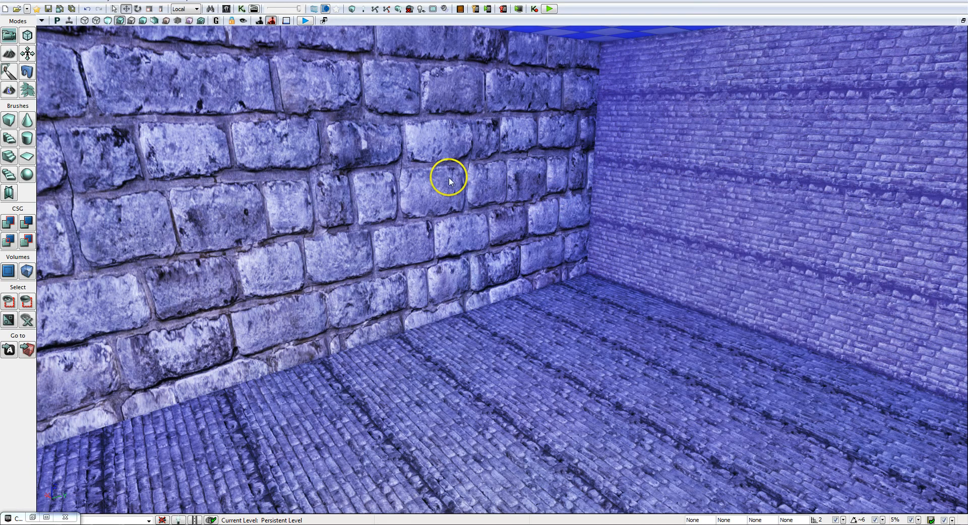
{"action": "left_click", "coordinate": [449, 178], "text": "ctrl"}
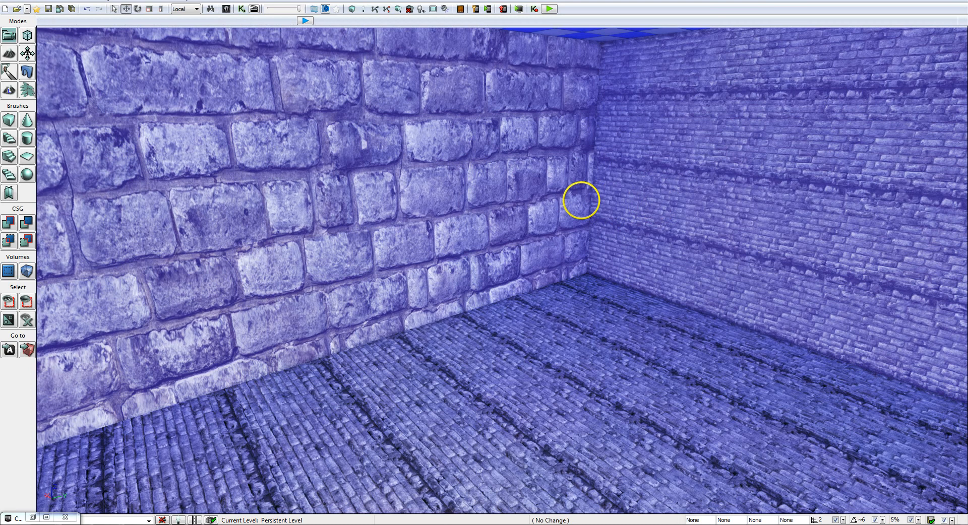
{"action": "right_click", "coordinate": [661, 203]}
{"action": "left_click", "coordinate": [589, 205]}
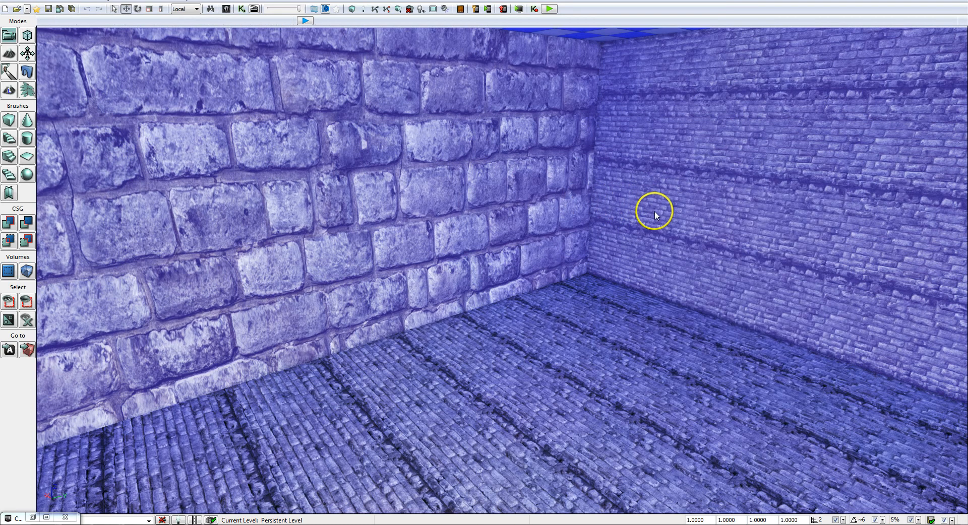
{"action": "right_click", "coordinate": [658, 212]}
{"action": "left_click", "coordinate": [536, 217]}
{"action": "right_click_drag", "start_coordinate": [536, 216], "coordinate": [681, 213]}
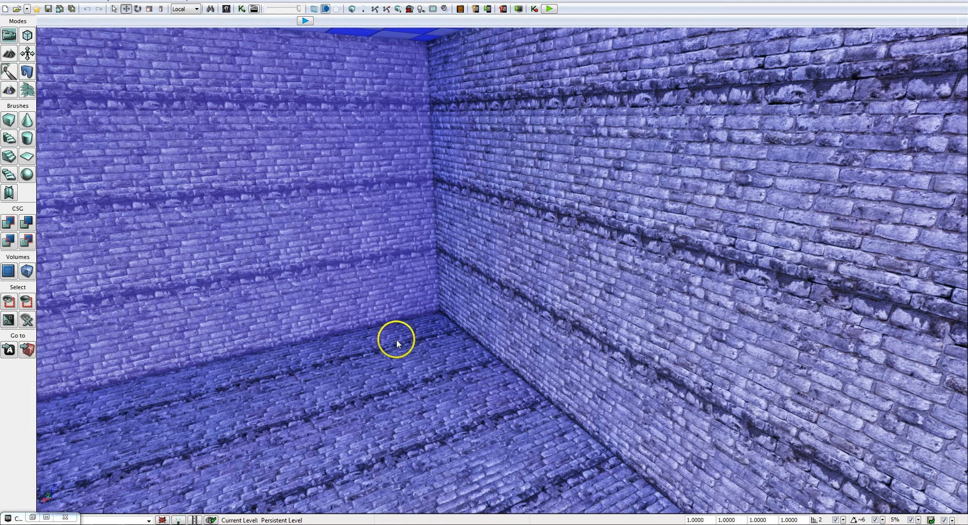
- Select all six surfaces of the room's brush and apply the M_BlockWall_02_D material to them
{"action": "key", "text": "shift+b"}
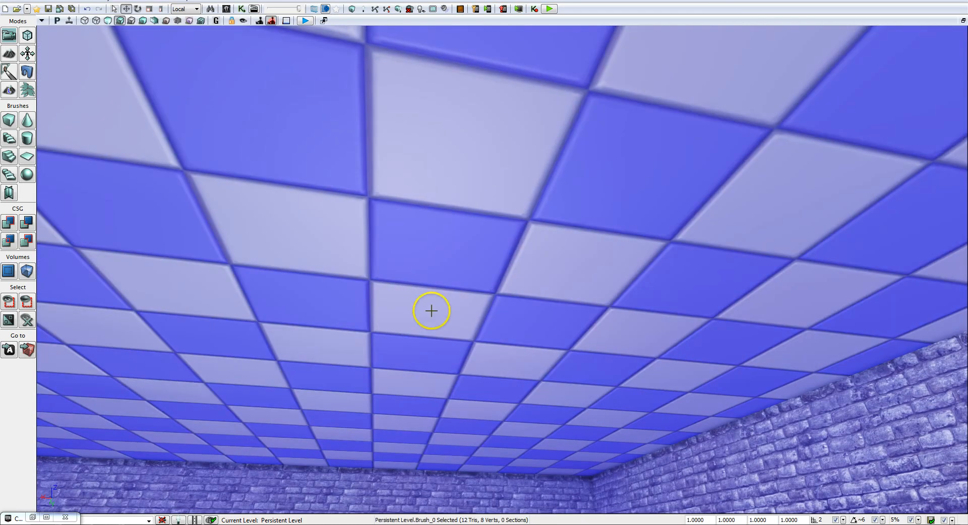
{"action": "left_click_drag", "start_coordinate": [444, 395], "coordinate": [451, 422]}
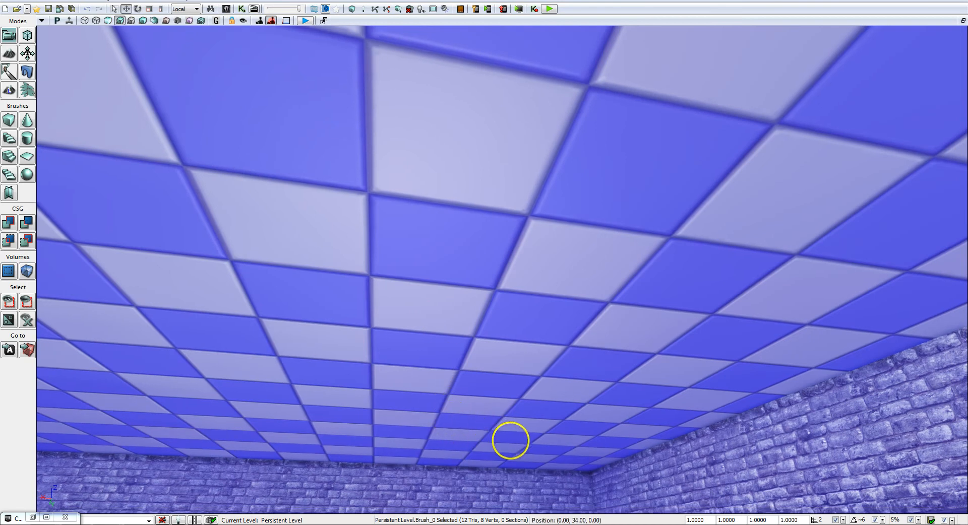
{"action": "mouse_move", "coordinate": [510, 441]}
{"action": "right_mouse_down"}
{"action": "mouse_move", "coordinate": [527, 428]}
{"action": "mouse_move", "coordinate": [621, 434]}
{"action": "mouse_move", "coordinate": [659, 456]}
{"action": "mouse_move", "coordinate": [655, 441]}
{"action": "right_mouse_up"}
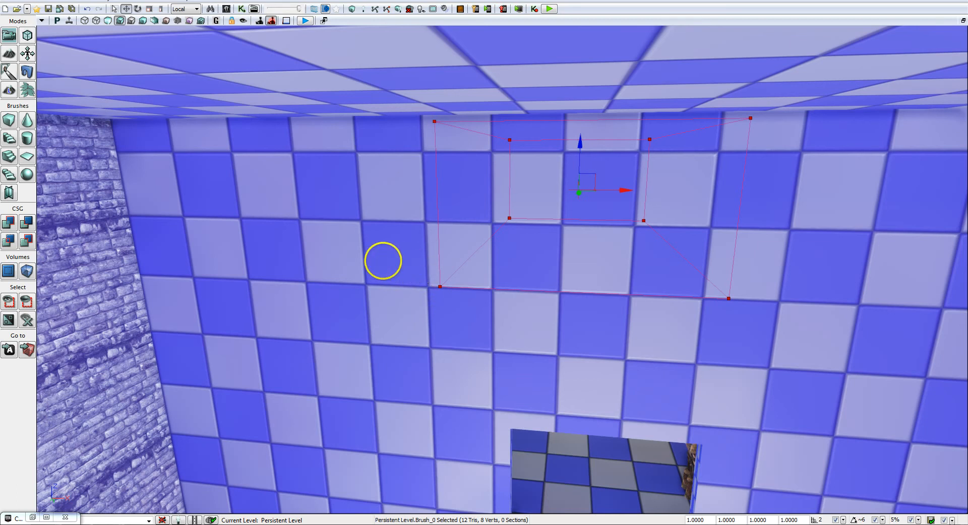
{"action": "right_click", "coordinate": [383, 260]}
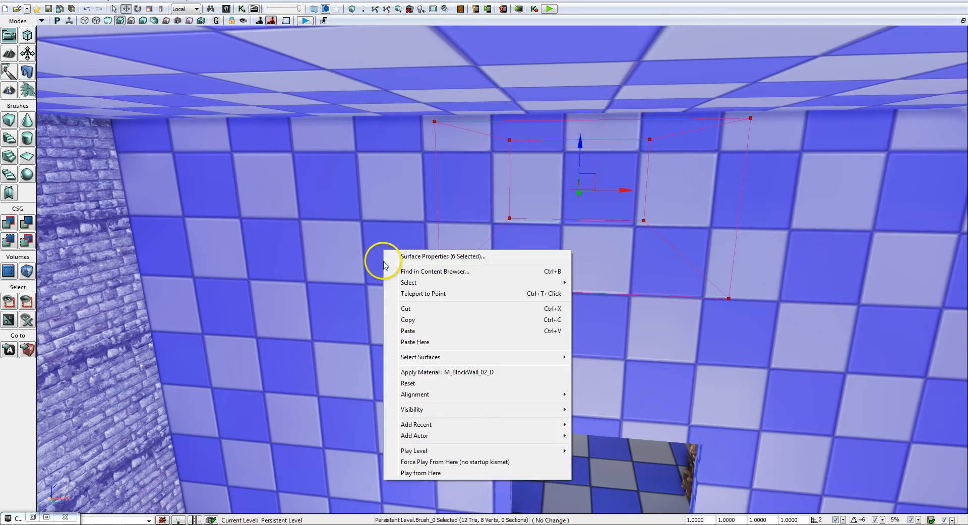
{"action": "left_click", "coordinate": [437, 373]}
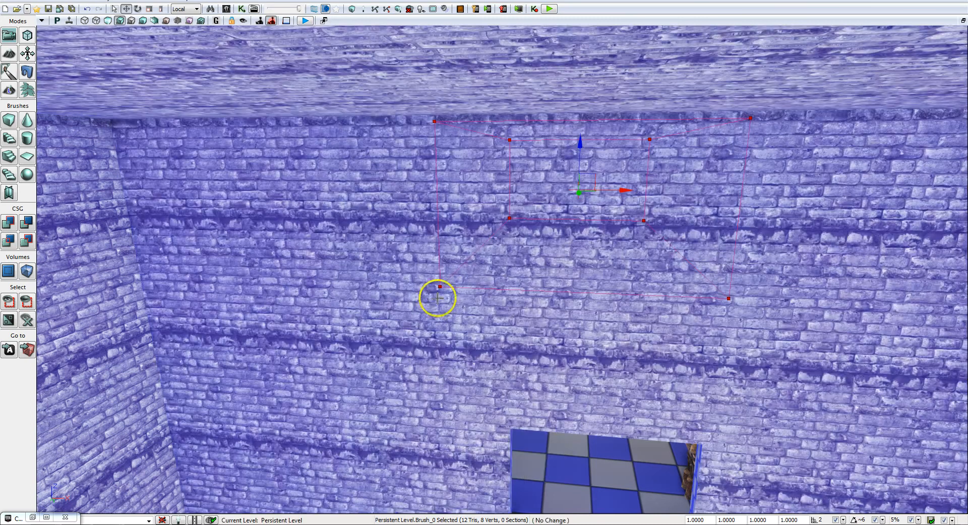
{"action": "right_click_drag", "start_coordinate": [437, 296], "coordinate": [649, 300]}
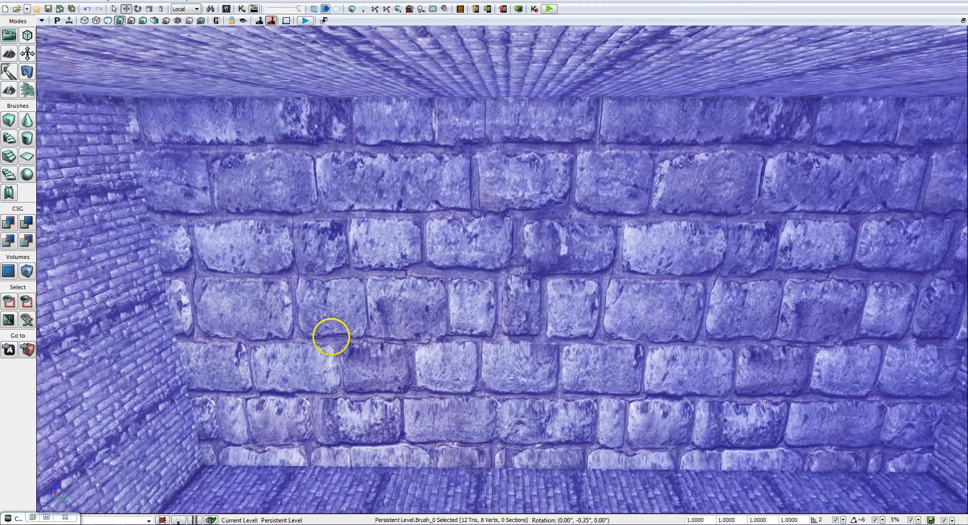
{"action": "right_click_drag", "start_coordinate": [332, 336], "coordinate": [183, 328]}
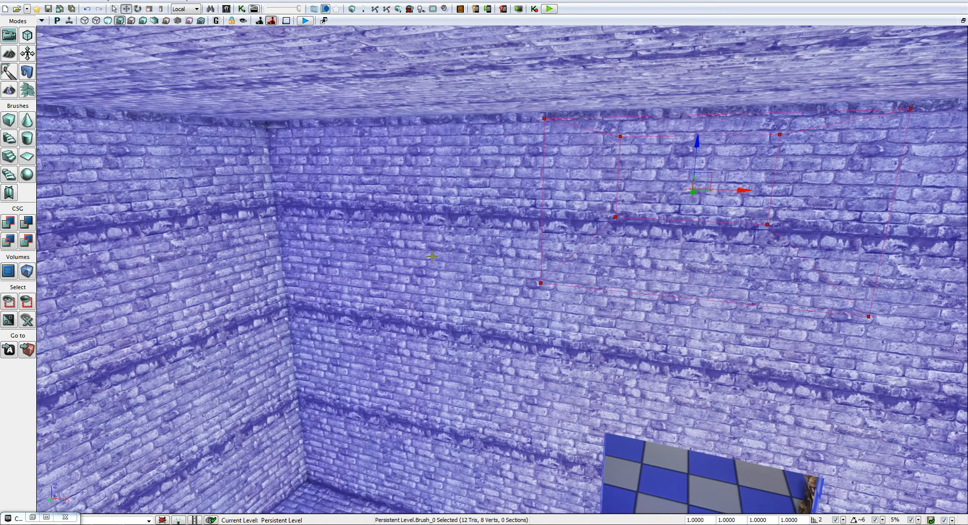
- Open Surface Properties for the six room surfaces, apply Fit alignment and inspect the walls
{"action": "key", "text": "F5"}
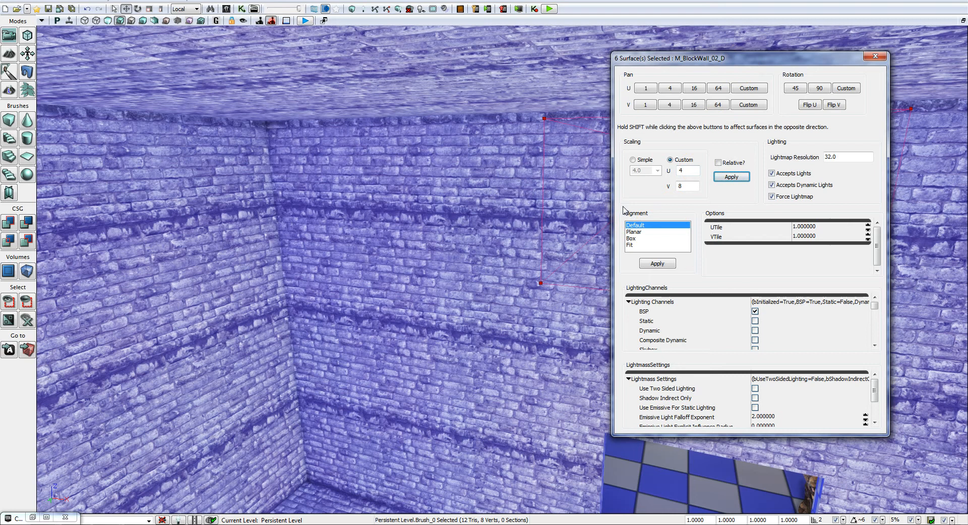
{"action": "left_click", "coordinate": [630, 245]}
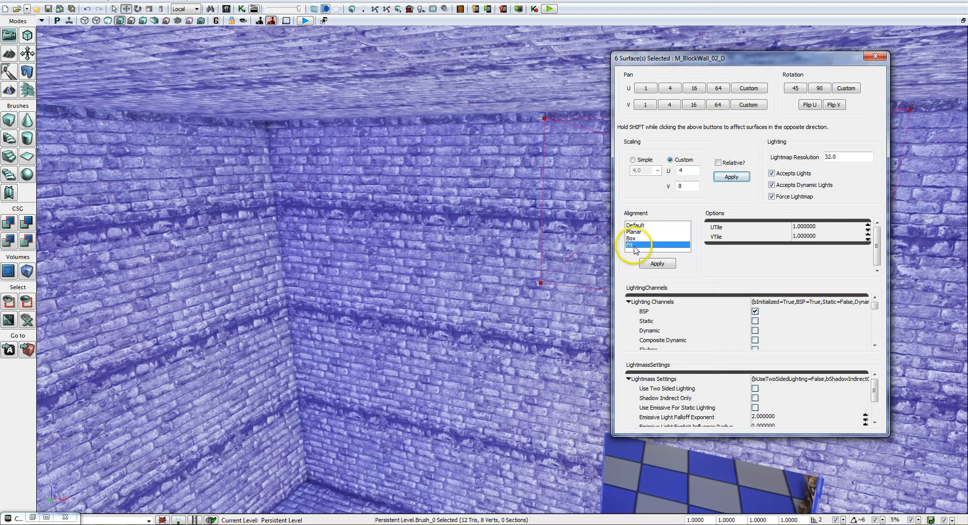
{"action": "left_click", "coordinate": [657, 264]}
{"action": "right_click_drag", "start_coordinate": [402, 272], "coordinate": [573, 274]}
- Apply Planar alignment to the six room surfaces and inspect the texture around the room
{"action": "left_click", "coordinate": [633, 231]}
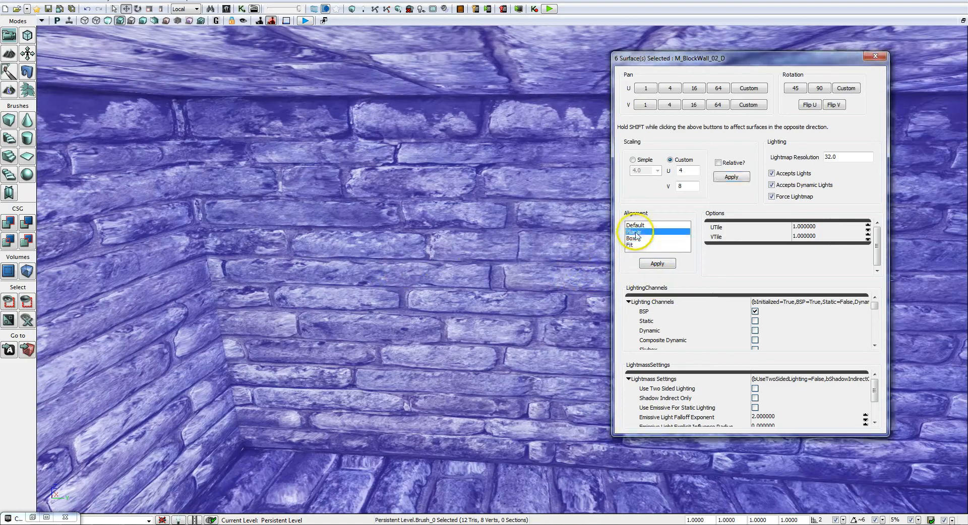
{"action": "left_click", "coordinate": [657, 264]}
{"action": "right_click_drag", "start_coordinate": [418, 279], "coordinate": [555, 273]}
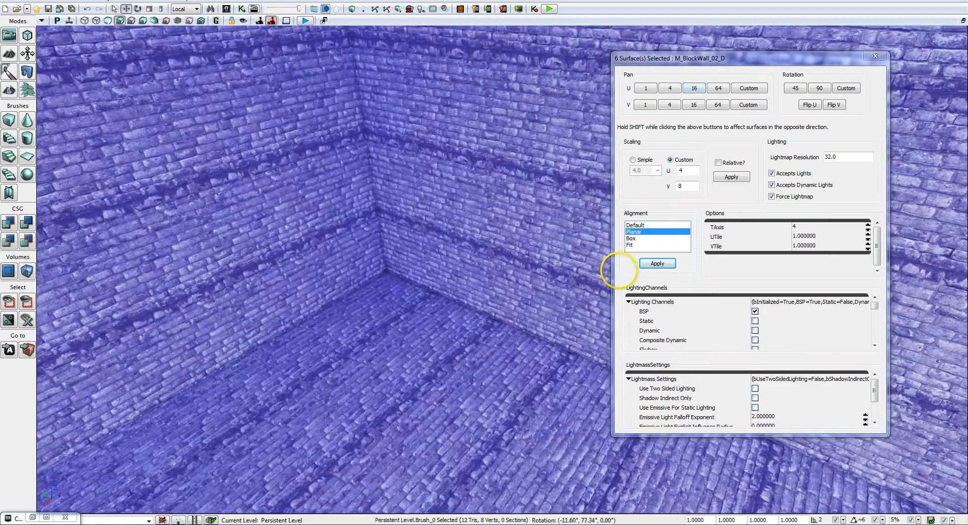
{"action": "right_click_drag", "start_coordinate": [619, 271], "coordinate": [699, 266]}
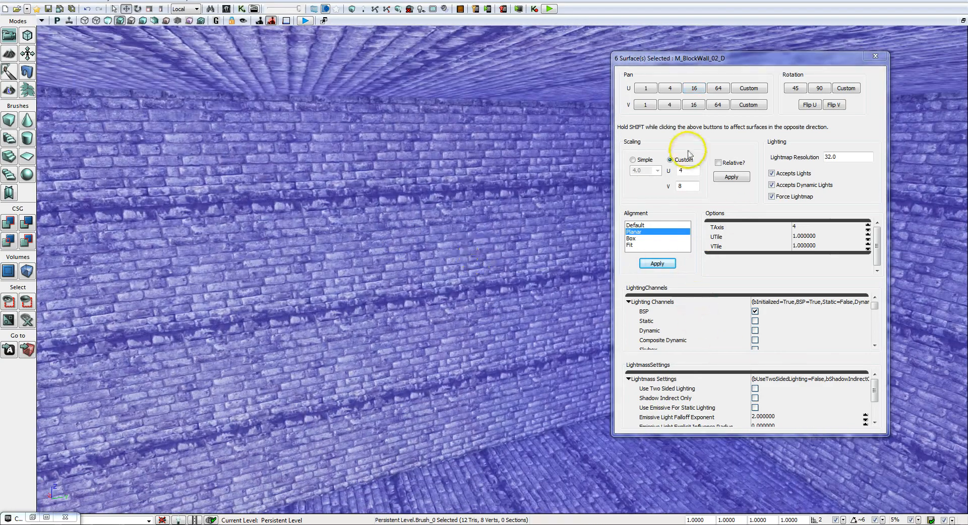
- Apply the custom scaling of U 4 and V 8 to all six surfaces, pan along U by 16 and inspect the room
{"action": "left_click", "coordinate": [731, 178]}
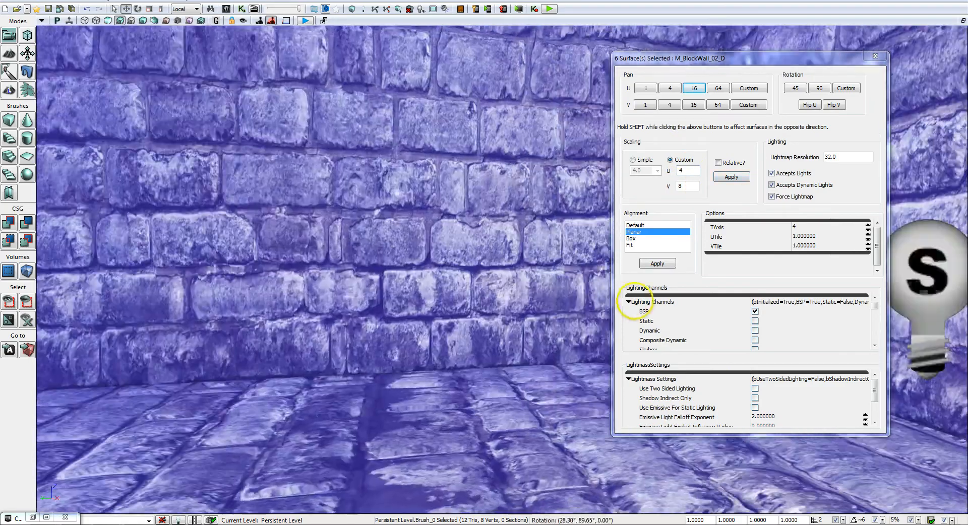
{"action": "right_click_drag", "start_coordinate": [635, 301], "coordinate": [878, 299]}
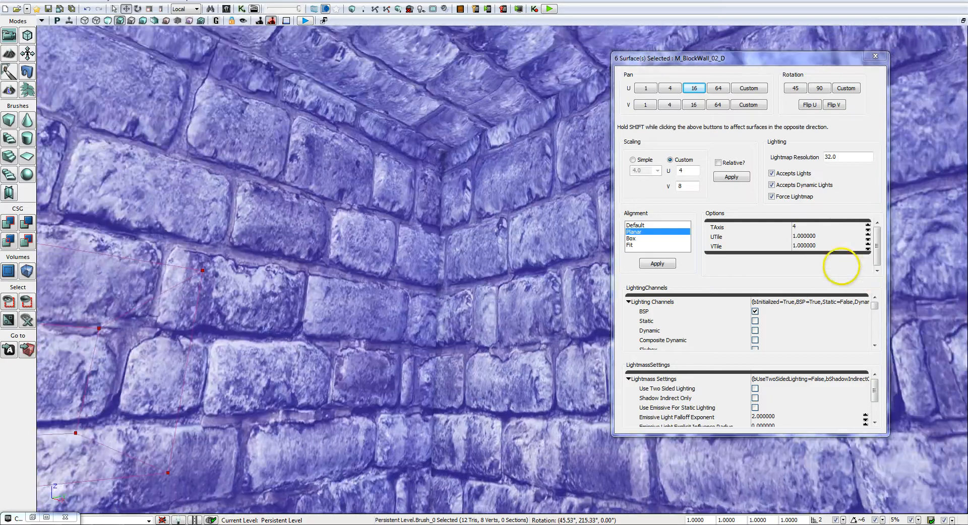
{"action": "right_click_drag", "start_coordinate": [841, 266], "coordinate": [672, 242]}
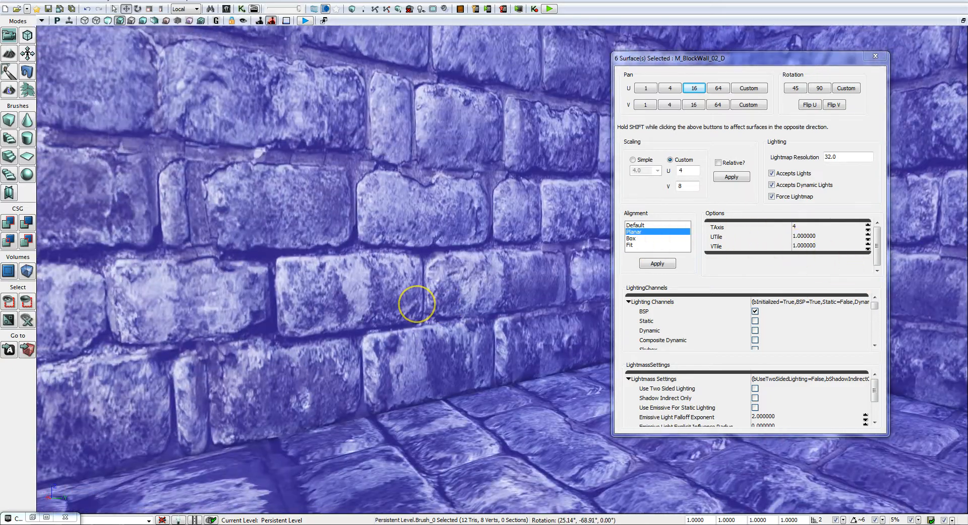
{"action": "right_click_drag", "start_coordinate": [417, 304], "coordinate": [628, 308]}
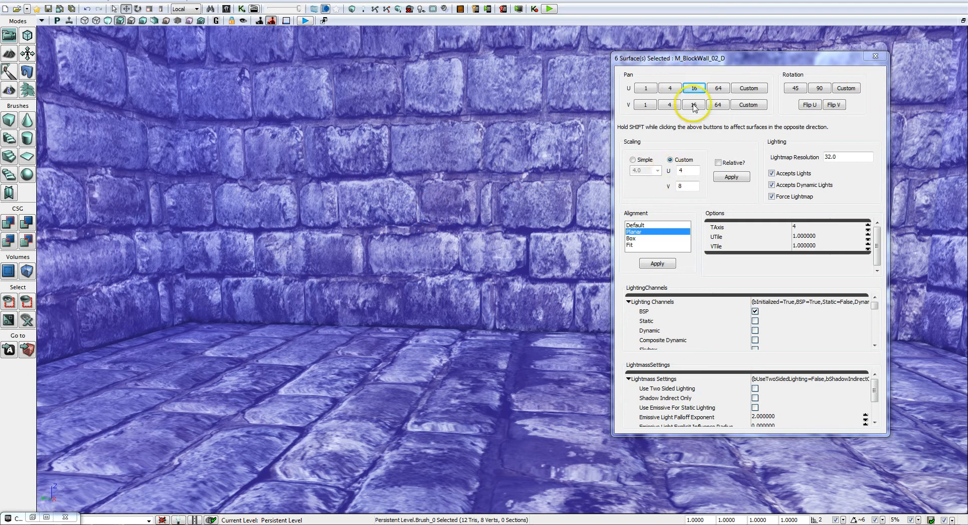
- Rotate the texture on all six room surfaces by 45 degrees and view the slanted bricks
{"action": "left_click", "coordinate": [795, 88]}
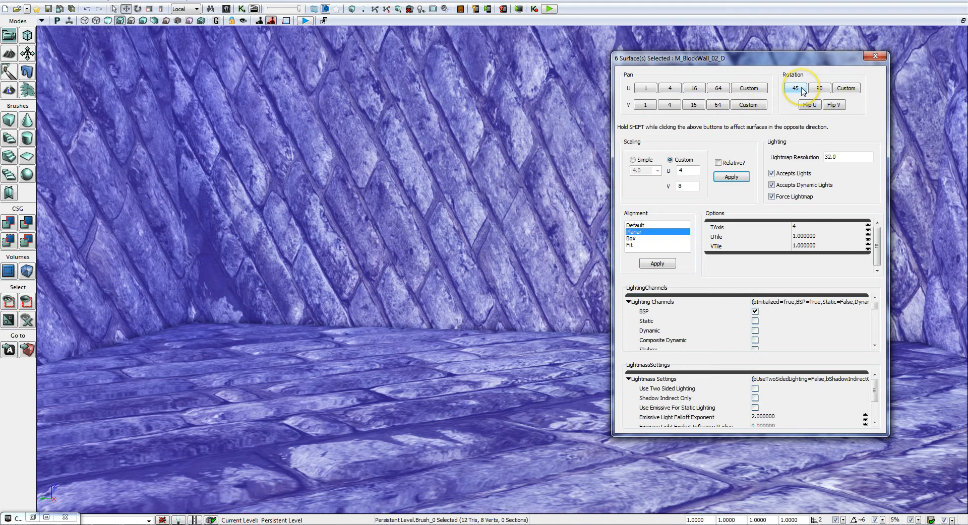
{"action": "right_click_drag", "start_coordinate": [517, 182], "coordinate": [542, 161]}
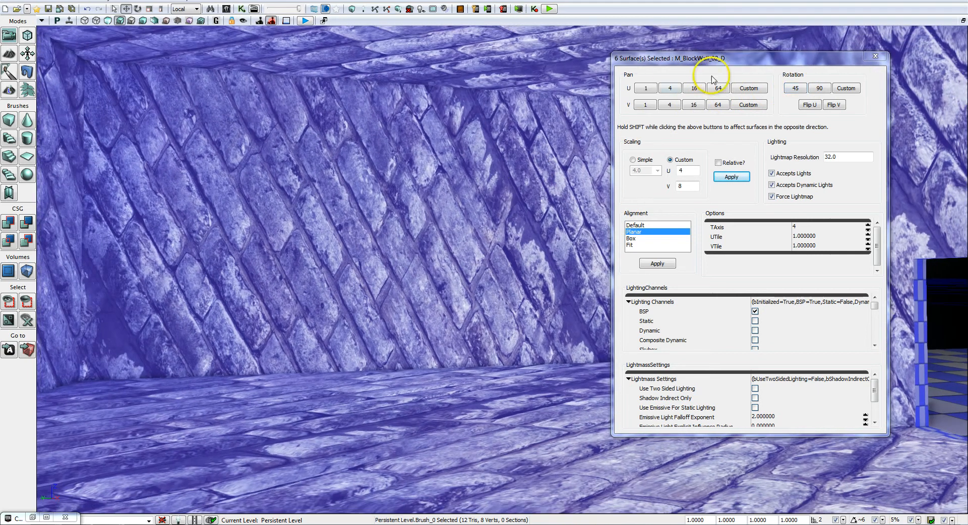
- Rotate the texture on all six room surfaces further in 45 and 90 degree increments to level the brick rows
{"action": "left_click", "coordinate": [804, 106]}
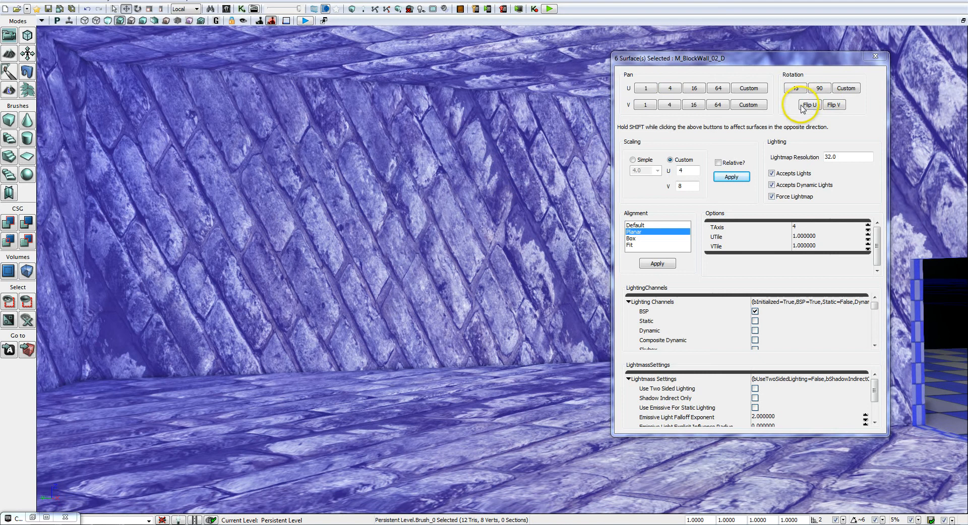
{"action": "left_click", "coordinate": [820, 90]}
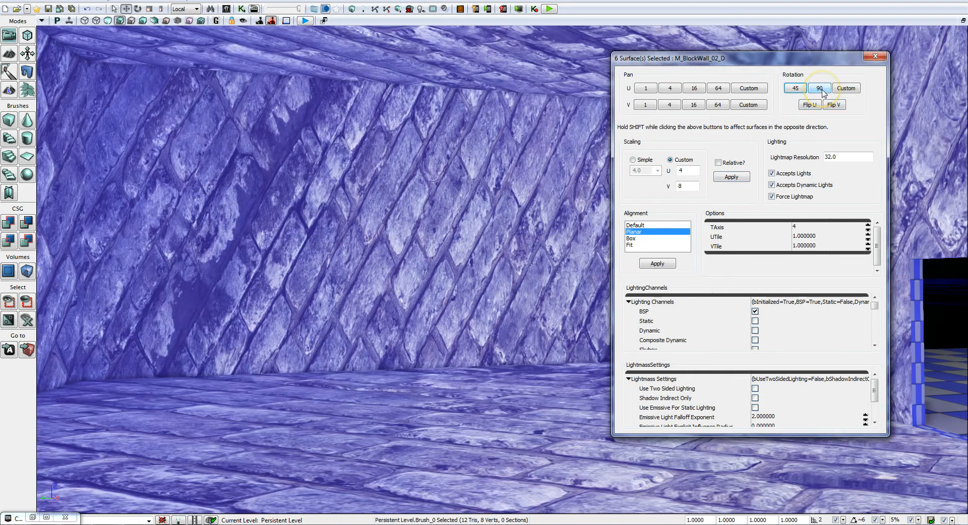
{"action": "left_click", "coordinate": [797, 90]}
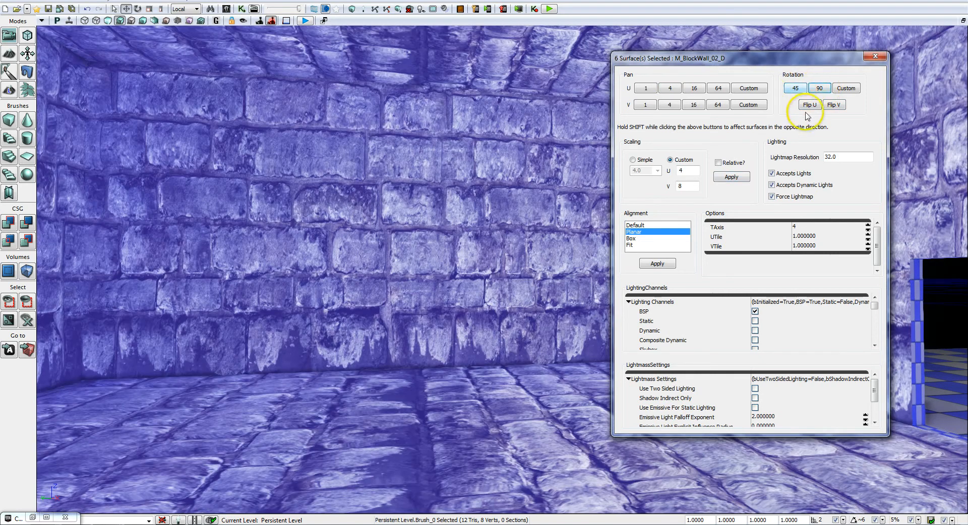
- Flip the texture on all six room surfaces along U and V, and check the custom rotation option without applying it
{"action": "left_click", "coordinate": [809, 105]}
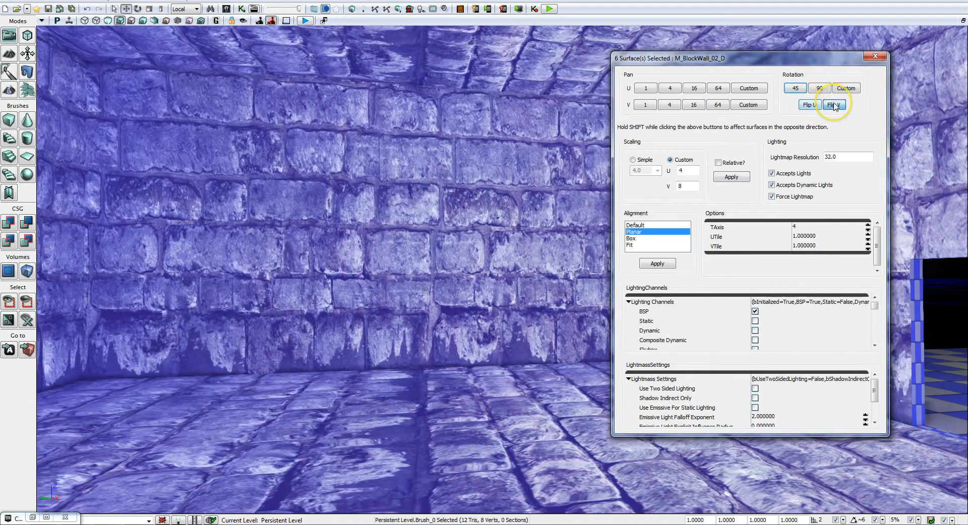
{"action": "left_click", "coordinate": [834, 105]}
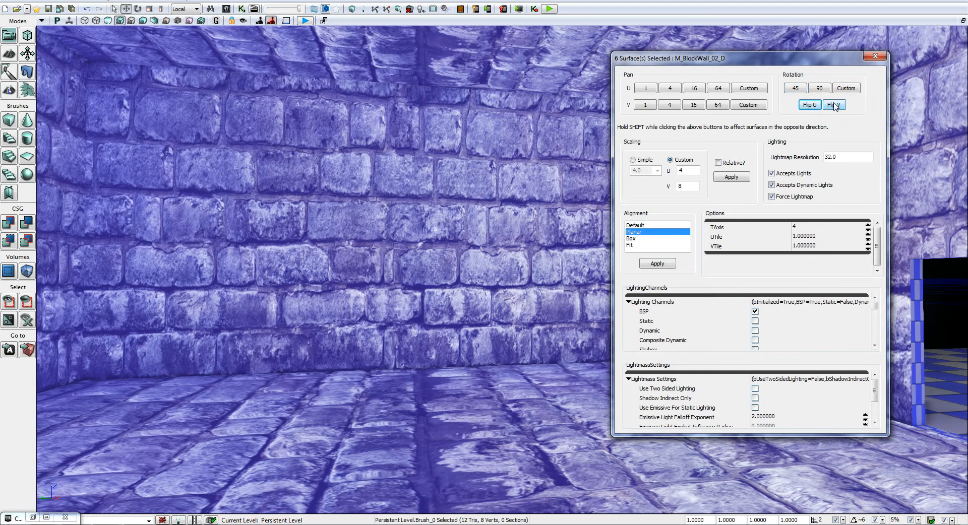
{"action": "left_click", "coordinate": [846, 89]}
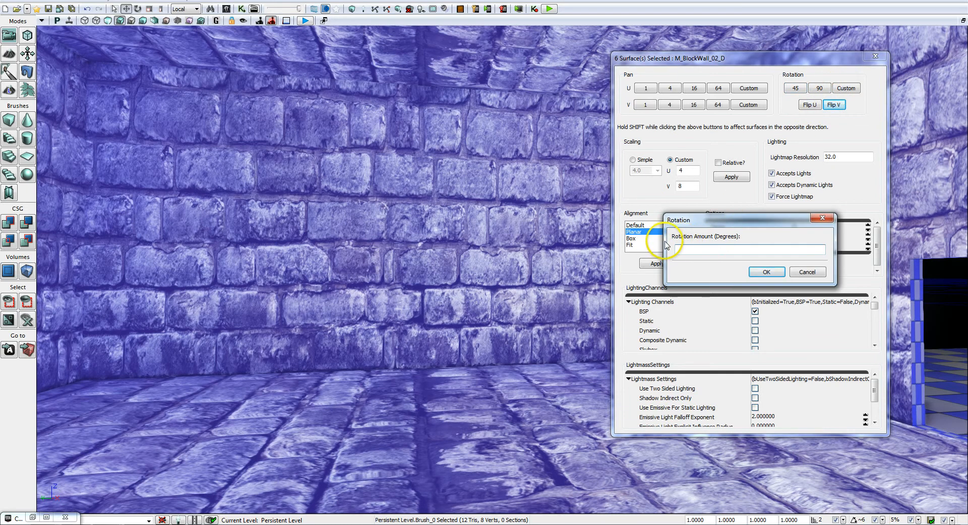
{"action": "left_click", "coordinate": [807, 271]}
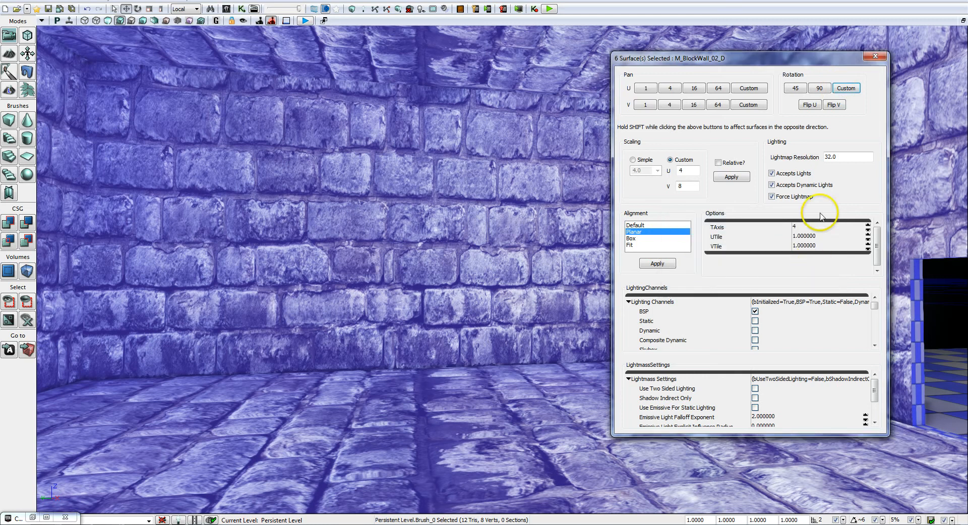
{"action": "left_click", "coordinate": [875, 56]}
- Clear the selection of the six room surfaces and inspect the brick walls through the doorway and inside the room
{"action": "mouse_move", "coordinate": [633, 253]}
{"action": "right_mouse_down"}
{"action": "mouse_move", "coordinate": [545, 275]}
{"action": "mouse_move", "coordinate": [566, 277]}
{"action": "mouse_move", "coordinate": [479, 263]}
{"action": "mouse_move", "coordinate": [489, 277]}
{"action": "right_mouse_up"}
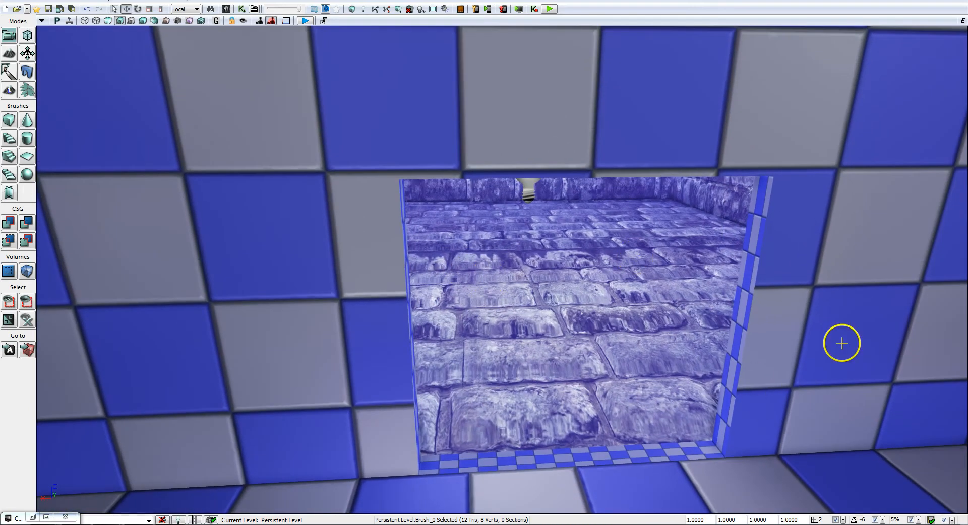
{"action": "left_click", "coordinate": [840, 345]}
{"action": "scroll", "coordinate": [730, 362], "scroll_direction": "down", "scroll_amount": 3}
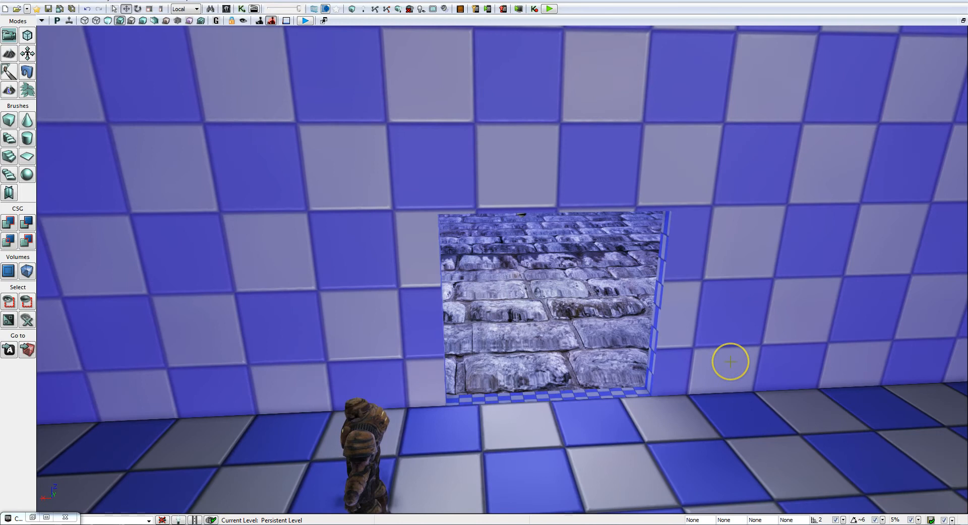
{"action": "right_click_drag", "start_coordinate": [730, 362], "coordinate": [746, 400]}
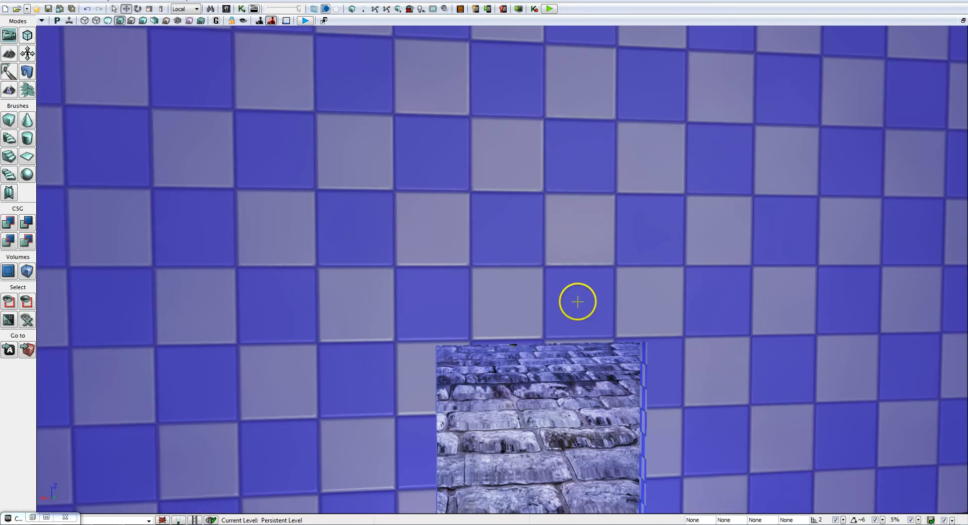
{"action": "mouse_move", "coordinate": [578, 305]}
{"action": "right_mouse_down"}
{"action": "mouse_move", "coordinate": [581, 316]}
{"action": "mouse_move", "coordinate": [560, 291]}
{"action": "mouse_move", "coordinate": [471, 288]}
{"action": "mouse_move", "coordinate": [578, 301]}
{"action": "right_mouse_up"}
{"action": "key", "text": "w"}
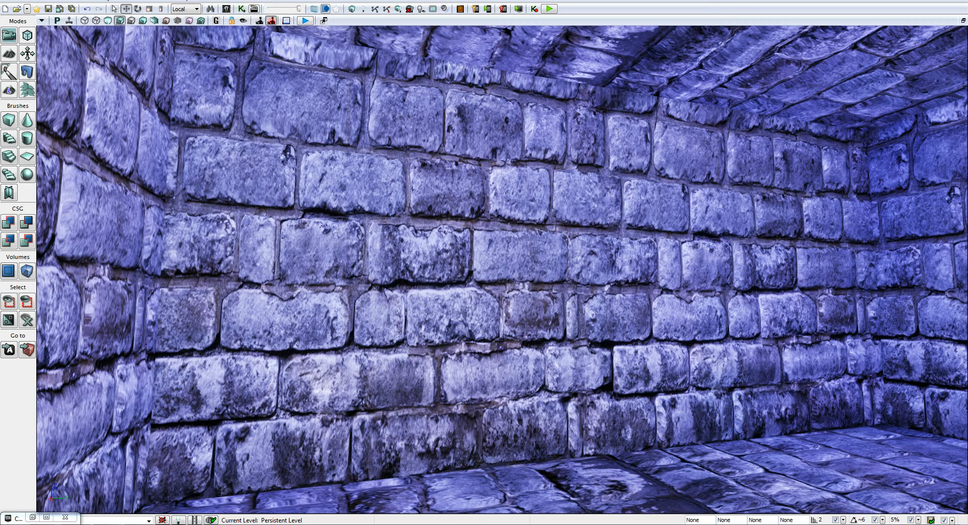
- Bring up the Content Browser beside the brick wall and look through the wall materials
{"action": "mouse_move", "coordinate": [209, 522]}
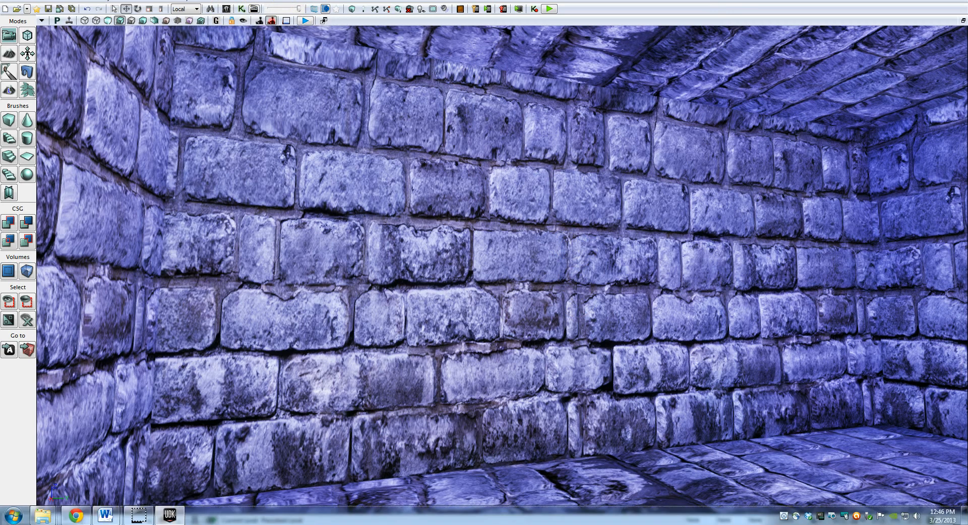
{"action": "left_click", "coordinate": [170, 515]}
{"action": "left_click", "coordinate": [170, 515]}
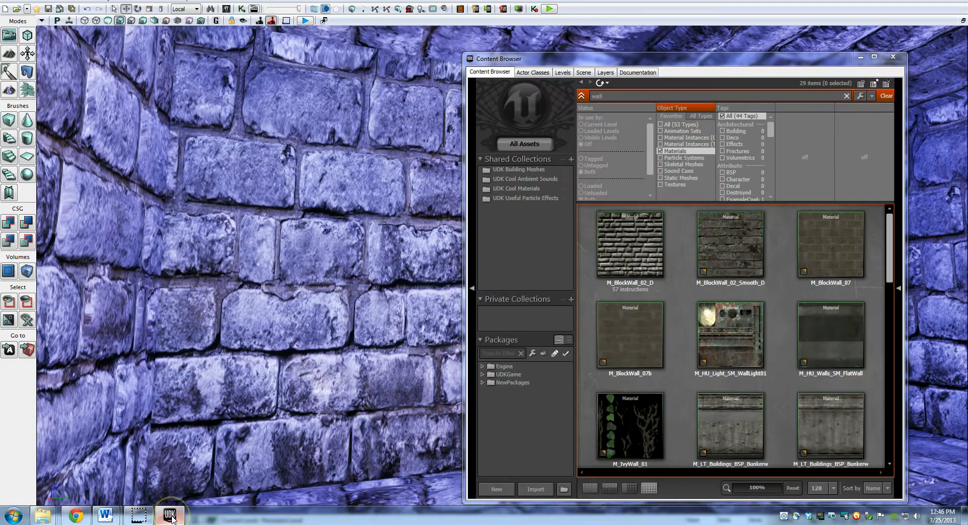
{"action": "double_click", "coordinate": [620, 60]}
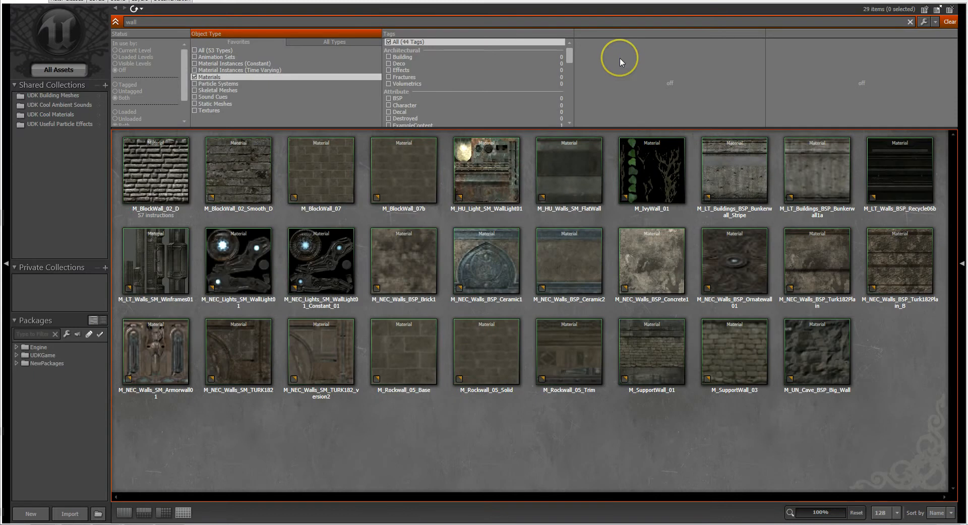
{"action": "double_click", "coordinate": [700, 1]}
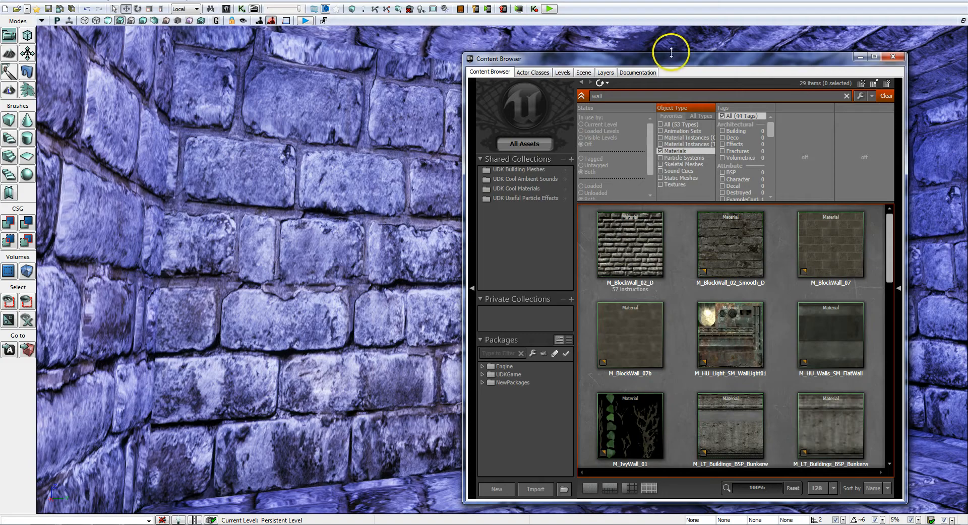
{"action": "left_click_drag", "start_coordinate": [681, 63], "coordinate": [704, 66]}
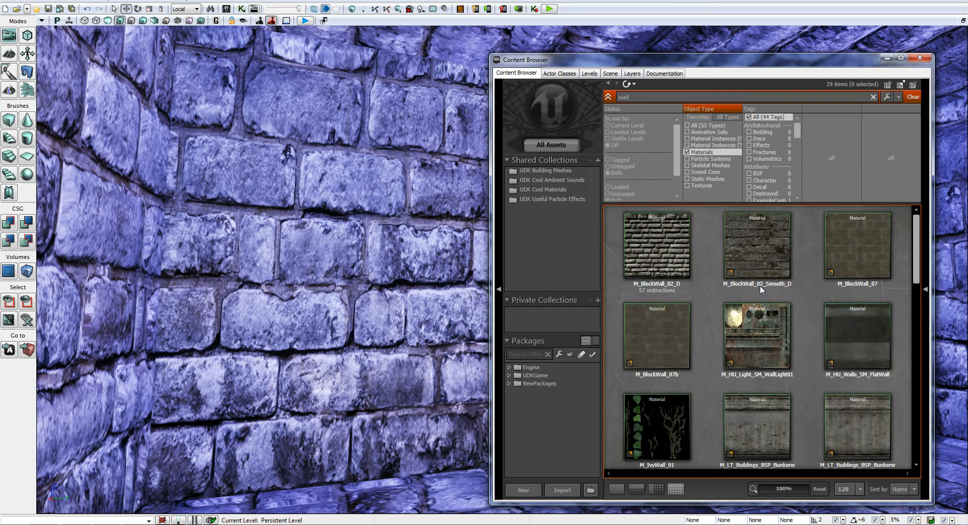
{"action": "left_click_drag", "start_coordinate": [918, 243], "coordinate": [922, 402]}
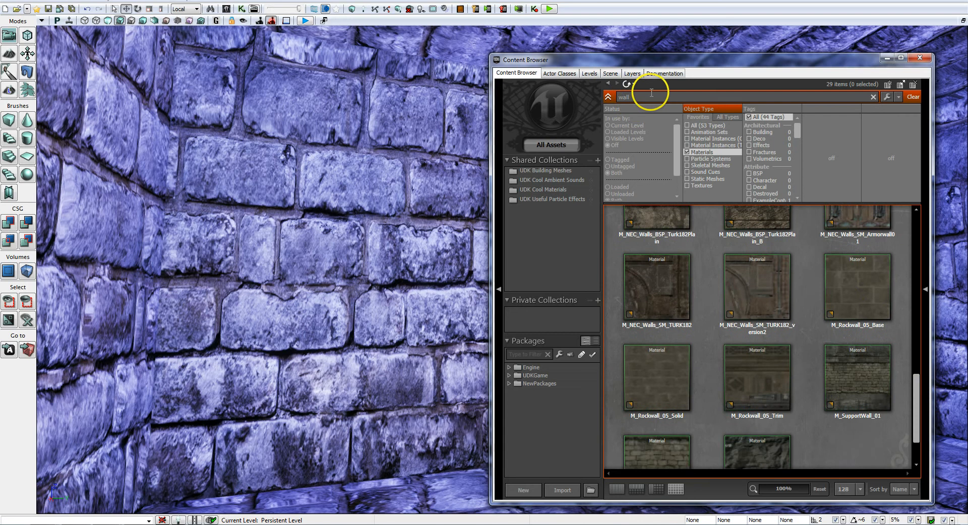
- Replace the material search term with "floor"
{"action": "key", "text": "BackSpace"}
{"action": "key", "text": "BackSpace"}
{"action": "key", "text": "BackSpace"}
{"action": "key", "text": "BackSpace"}
{"action": "type", "text": "flod"}
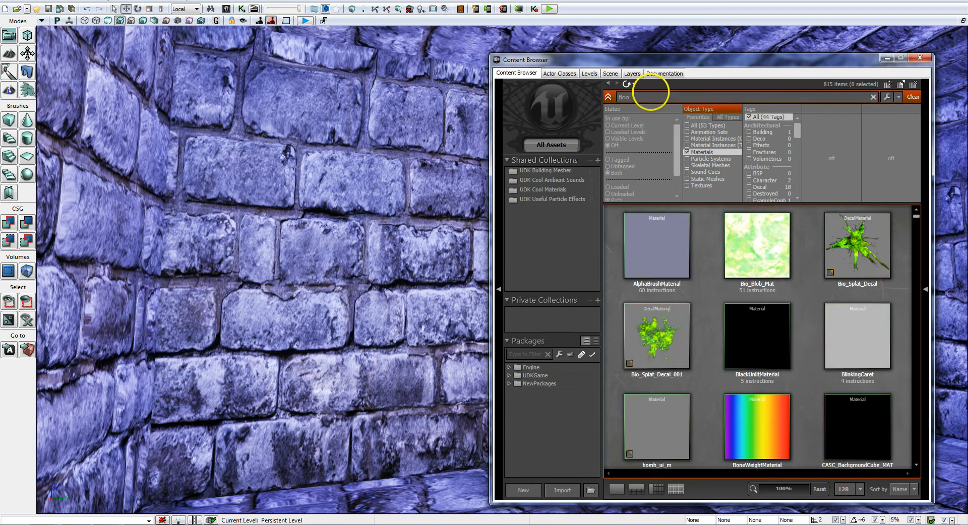
{"action": "type", "text": "r"}
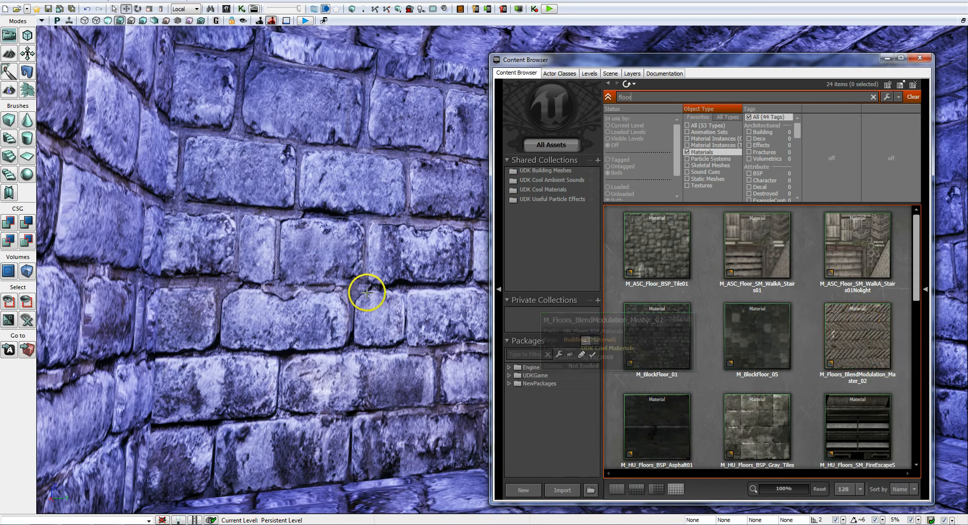
- Apply the M_Floors_BlendModulation_Master_02 material to the floor of the brick room
{"action": "mouse_move", "coordinate": [366, 293]}
{"action": "right_mouse_down"}
{"action": "mouse_move", "coordinate": [395, 318]}
{"action": "mouse_move", "coordinate": [496, 338]}
{"action": "mouse_move", "coordinate": [368, 292]}
{"action": "right_mouse_up"}
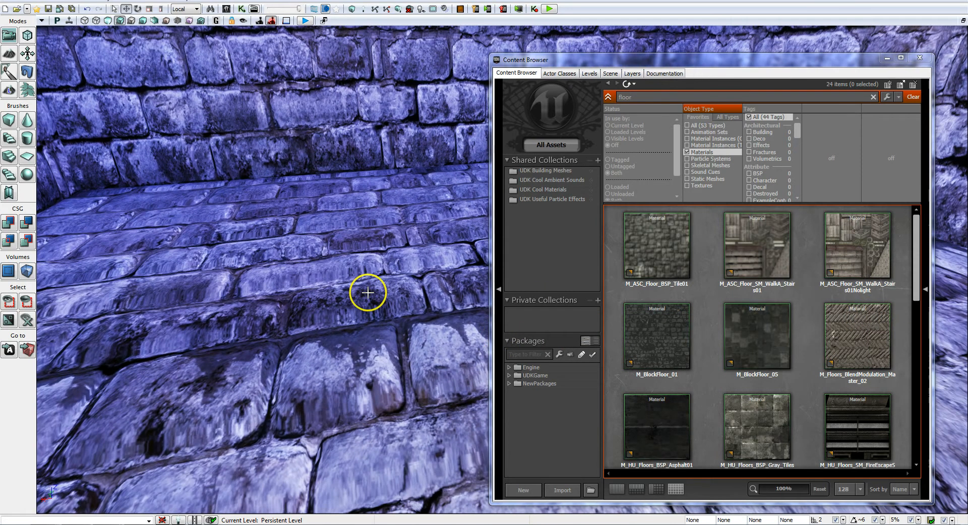
{"action": "left_click", "coordinate": [857, 328]}
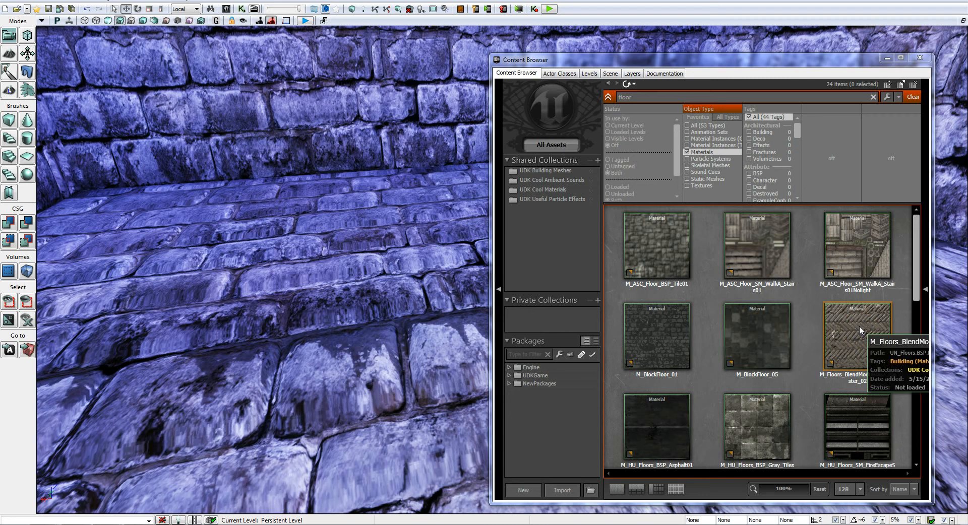
{"action": "left_click_drag", "start_coordinate": [655, 59], "coordinate": [769, 52]}
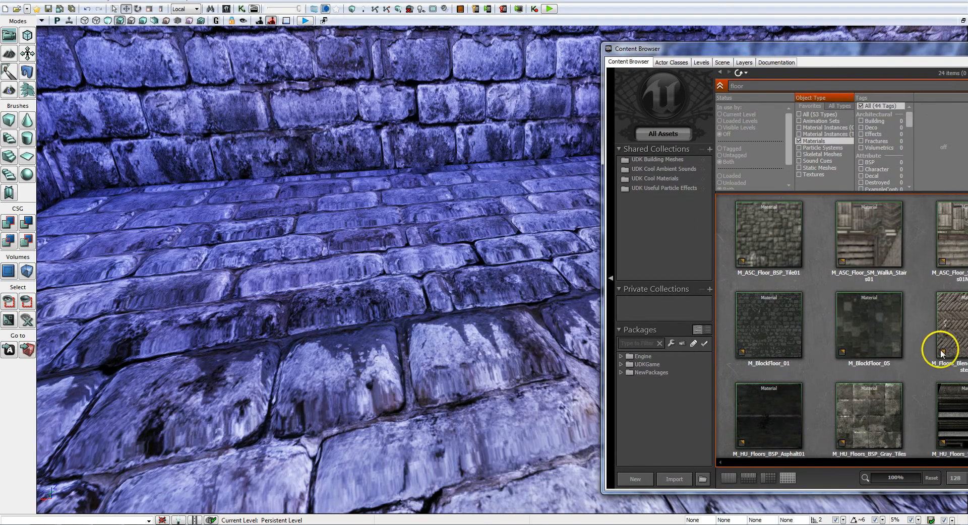
{"action": "left_click", "coordinate": [954, 324]}
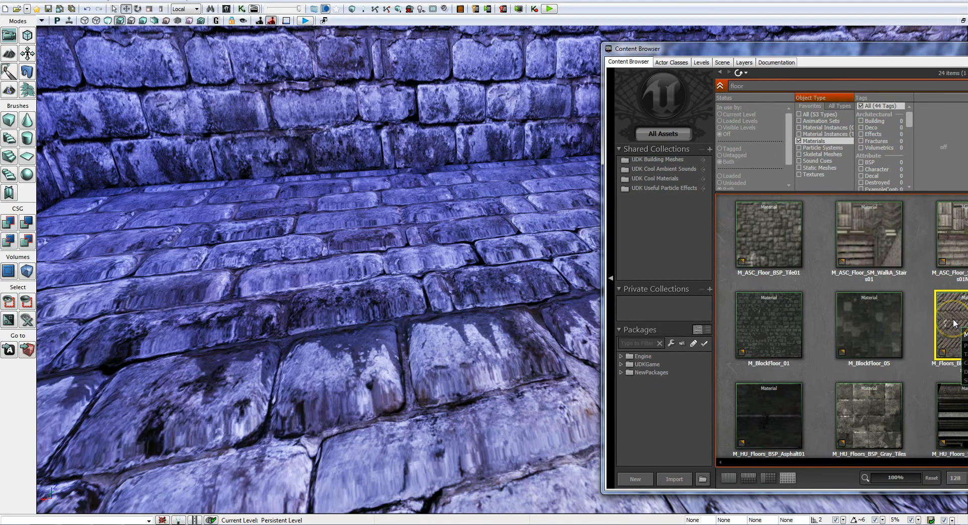
{"action": "left_click_drag", "start_coordinate": [954, 318], "coordinate": [444, 372]}
{"action": "right_click_drag", "start_coordinate": [445, 369], "coordinate": [485, 345]}
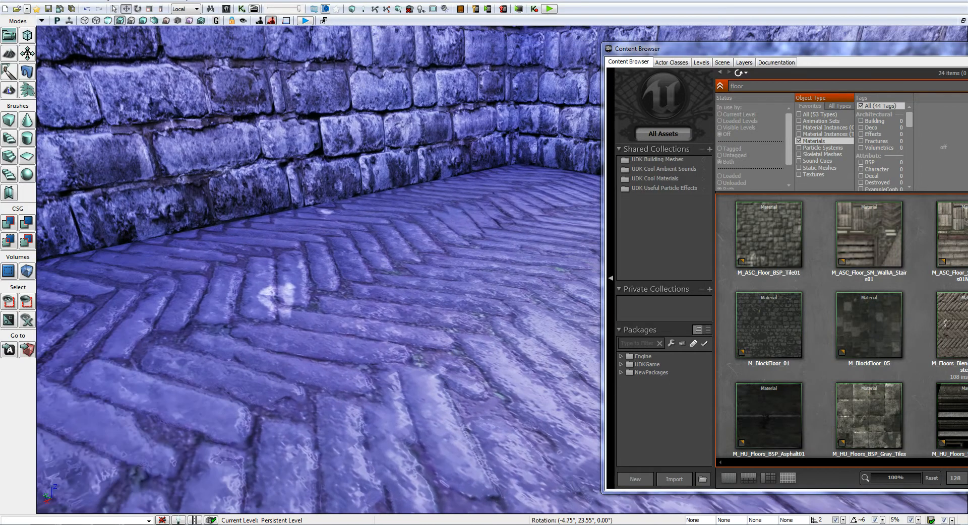
- Close the Content Browser, open Surface Properties for the floor surface and pan its texture along U by 16 twice
{"action": "left_click_drag", "start_coordinate": [839, 47], "coordinate": [674, 48]}
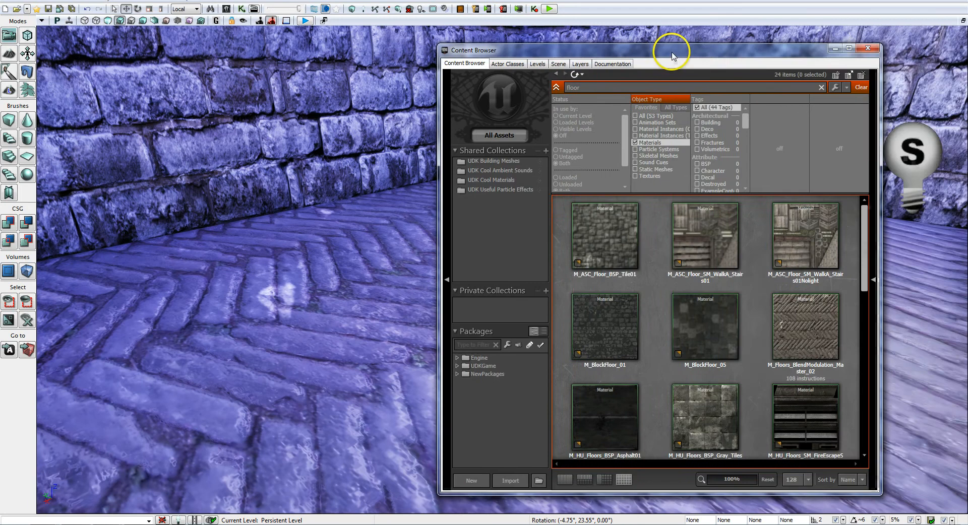
{"action": "left_click", "coordinate": [867, 49]}
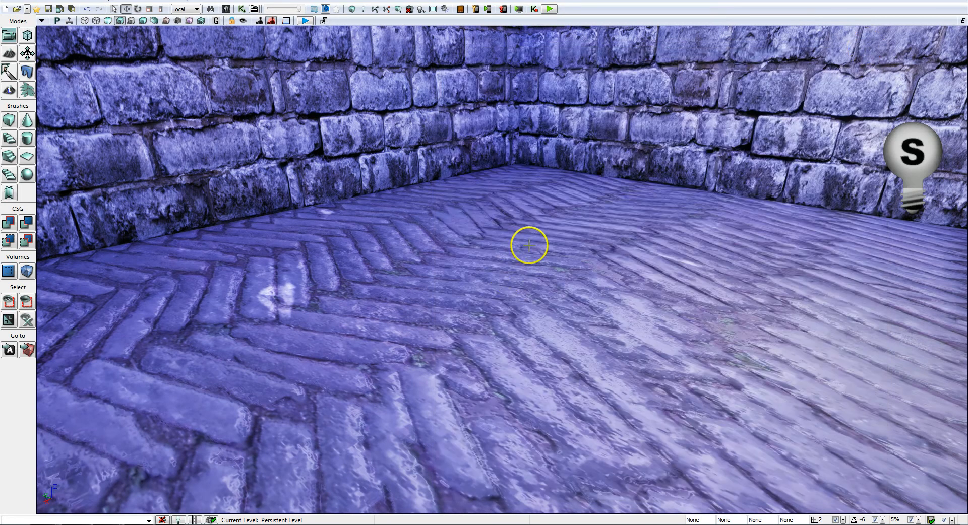
{"action": "left_click", "coordinate": [489, 290]}
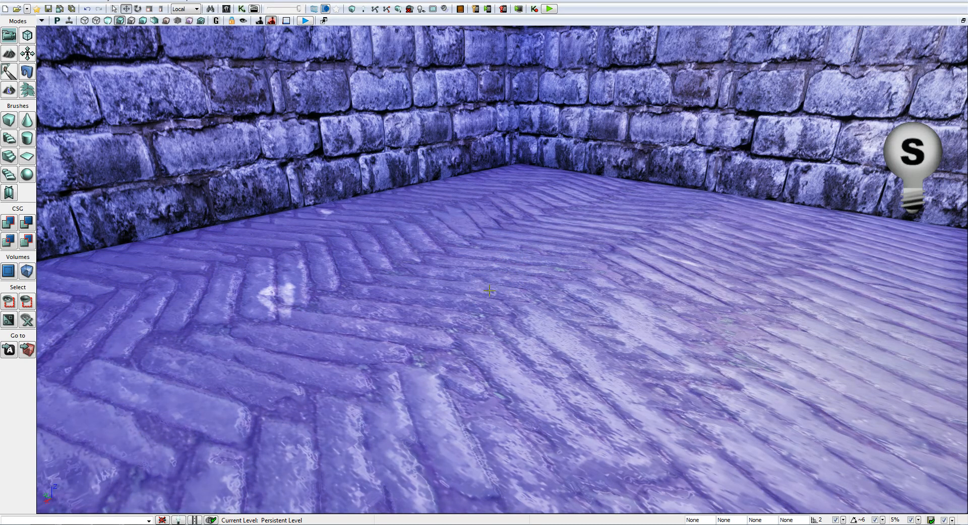
{"action": "key", "text": "F5"}
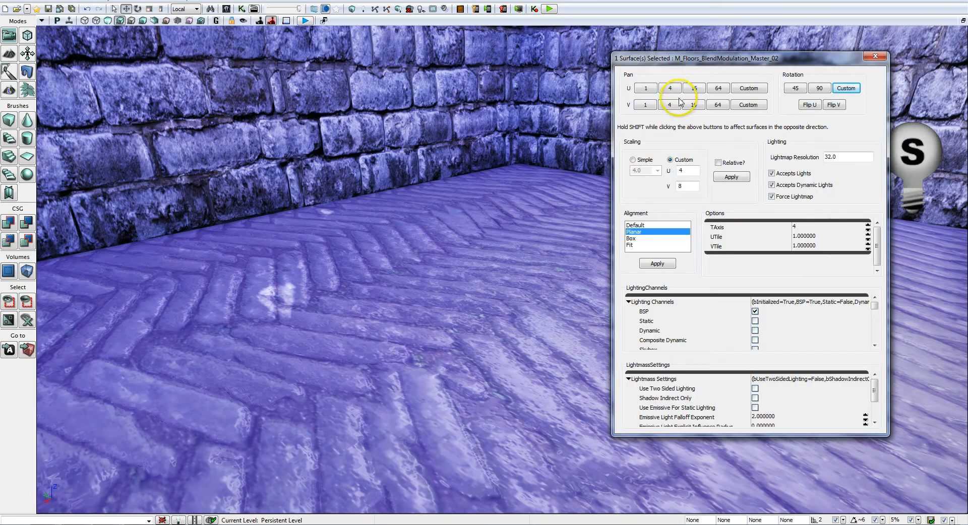
{"action": "left_click", "coordinate": [693, 89]}
{"action": "left_click", "coordinate": [693, 89]}
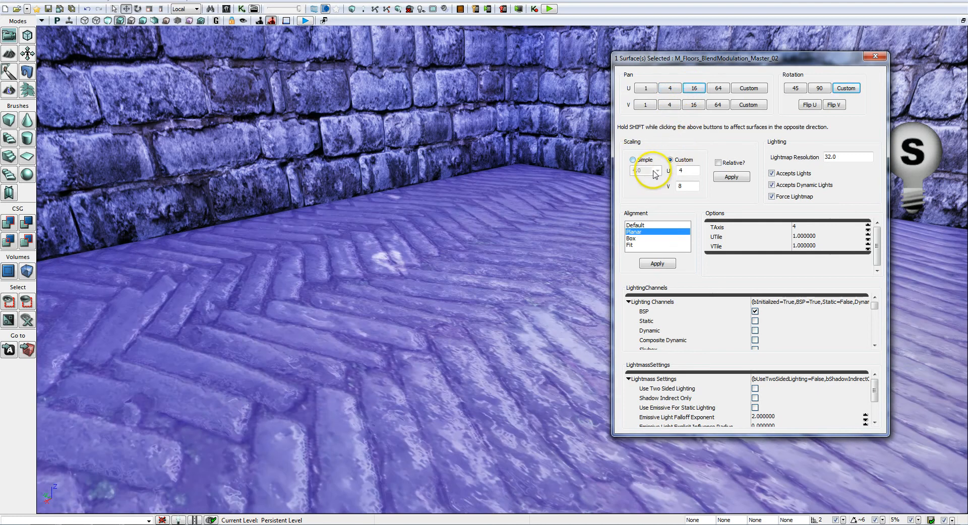
- Choose simple scaling of 1.0 for the floor surface and apply Planar alignment
{"action": "left_click", "coordinate": [633, 161]}
{"action": "left_click", "coordinate": [657, 171]}
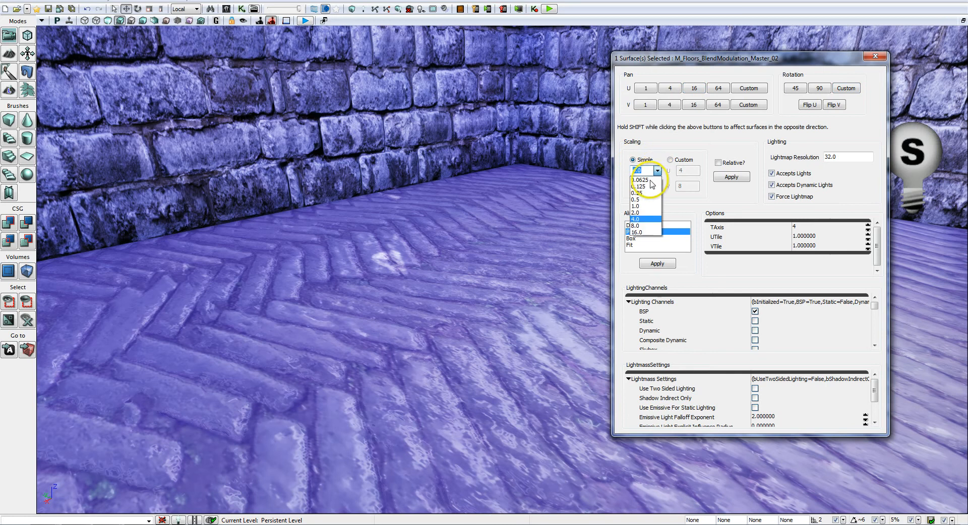
{"action": "left_click", "coordinate": [639, 208]}
{"action": "left_click", "coordinate": [657, 263]}
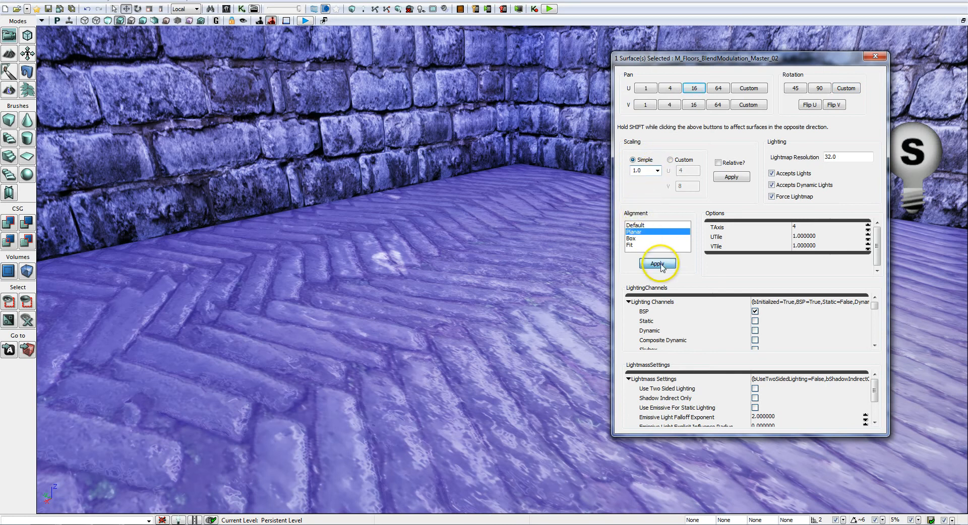
- Close Surface Properties and apply the M_LT_Floors_BSP_Dark_TileBreak_02 material from the Content Browser to the room's ceiling
{"action": "right_click_drag", "start_coordinate": [489, 238], "coordinate": [492, 150]}
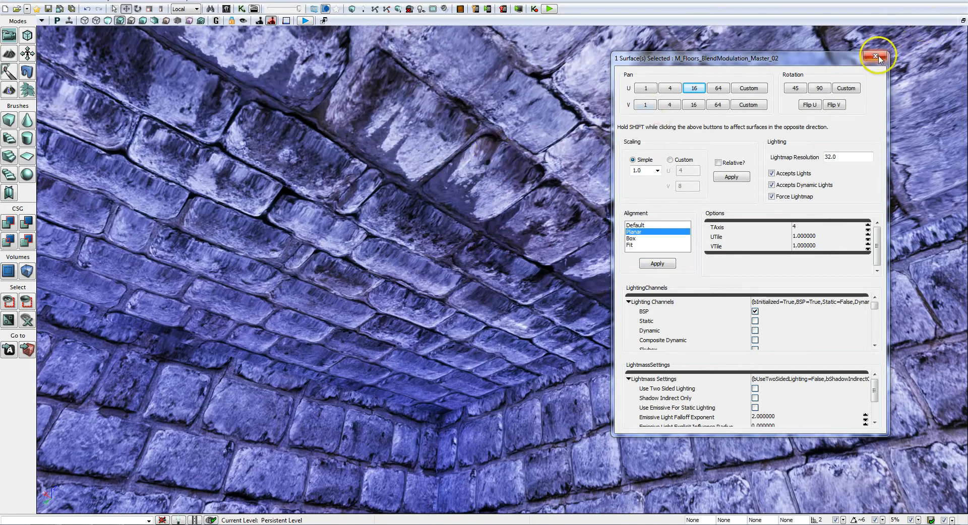
{"action": "left_click", "coordinate": [876, 56]}
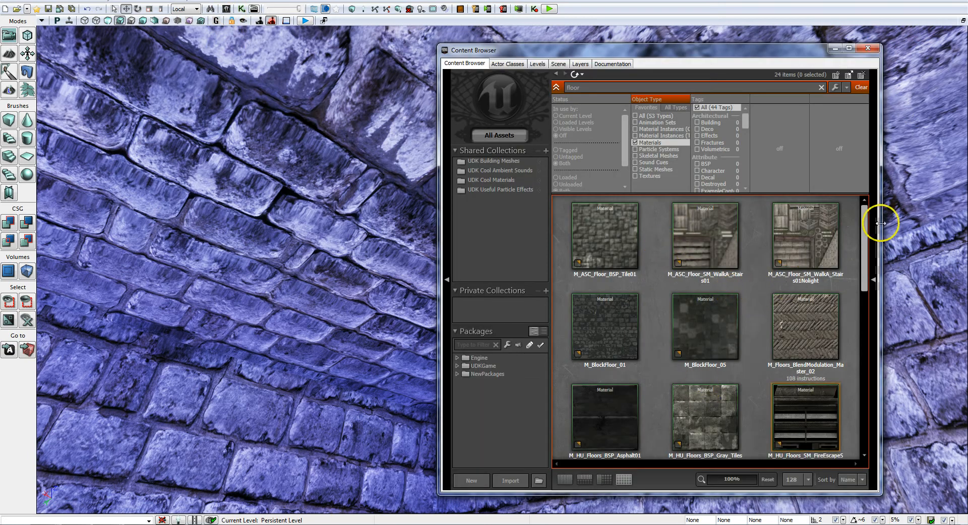
{"action": "left_click_drag", "start_coordinate": [864, 223], "coordinate": [865, 283]}
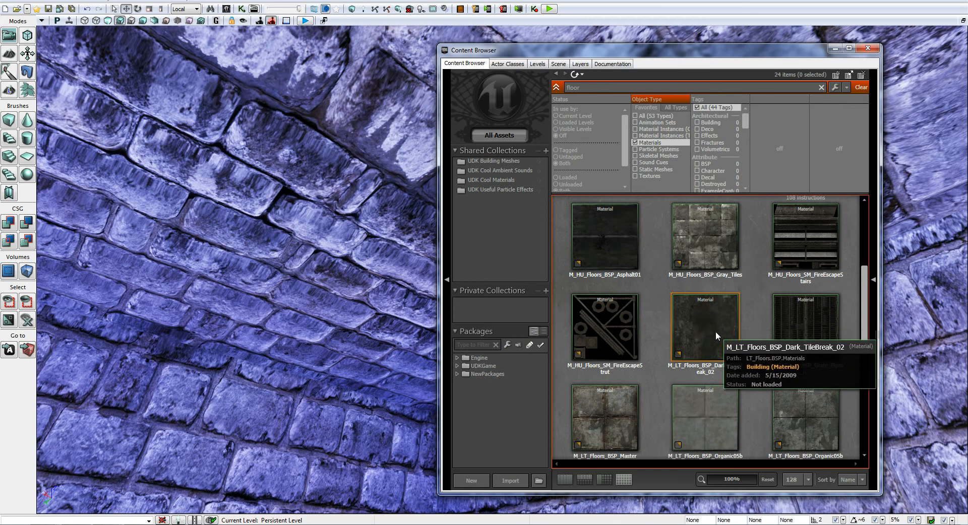
{"action": "left_click_drag", "start_coordinate": [715, 328], "coordinate": [298, 253]}
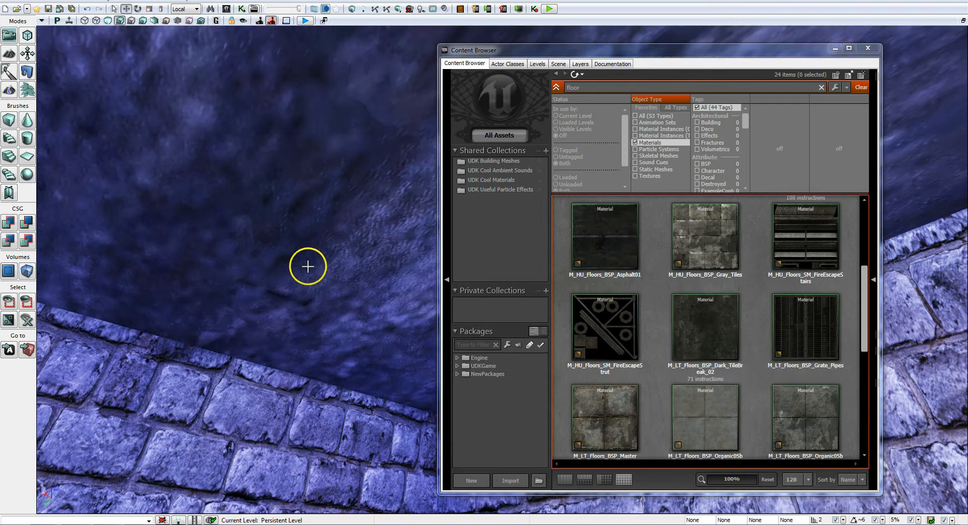
- Close the Content Browser and start playing the level in the editor preview
{"action": "right_click_drag", "start_coordinate": [324, 264], "coordinate": [267, 311]}
{"action": "key", "text": "s"}
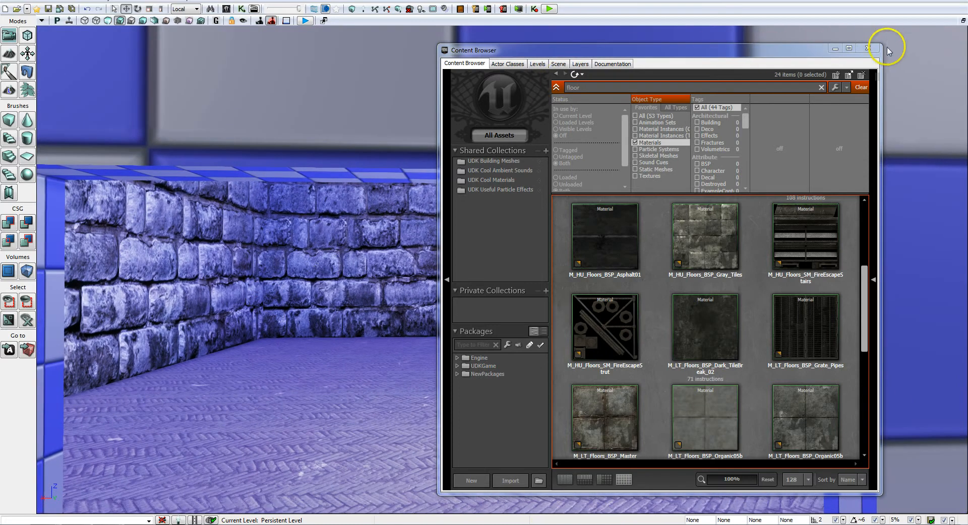
{"action": "left_click", "coordinate": [868, 48]}
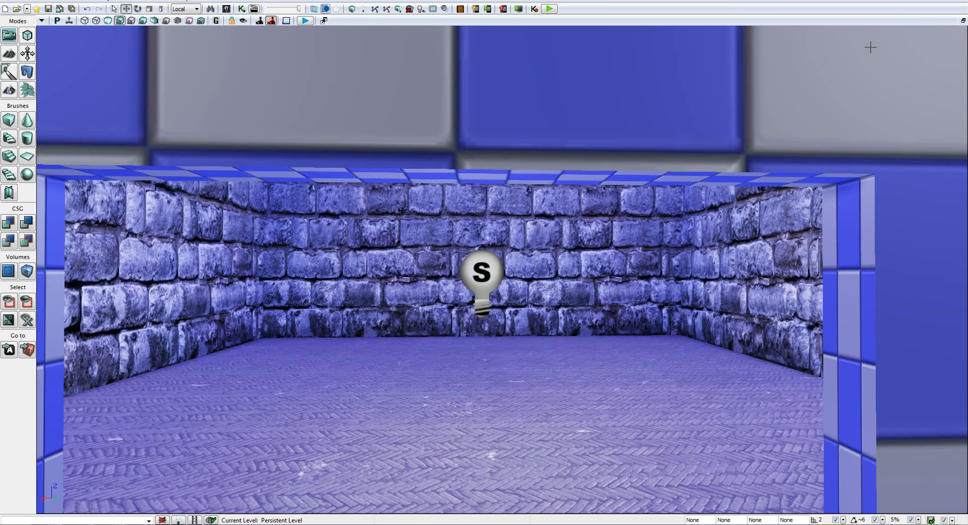
{"action": "left_click", "coordinate": [549, 8]}
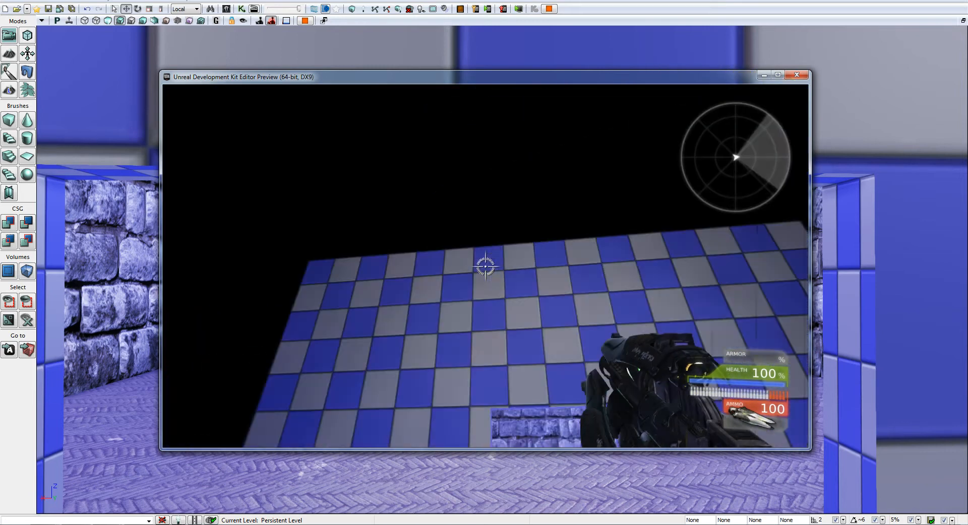
- Walk into the brick room to examine its floor, walls, ceiling and doorway in play, firing at a wall, and end the preview
{"action": "key", "text": "w"}
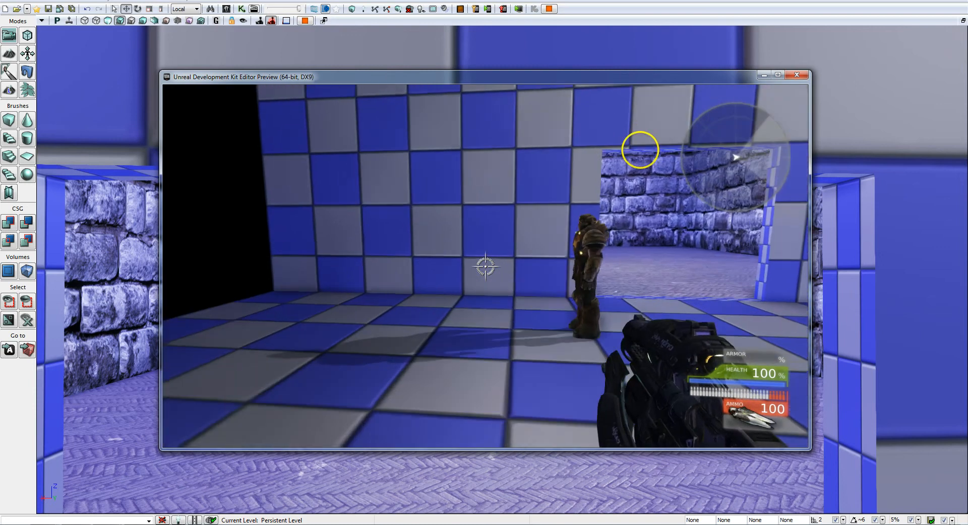
{"action": "key", "text": "w"}
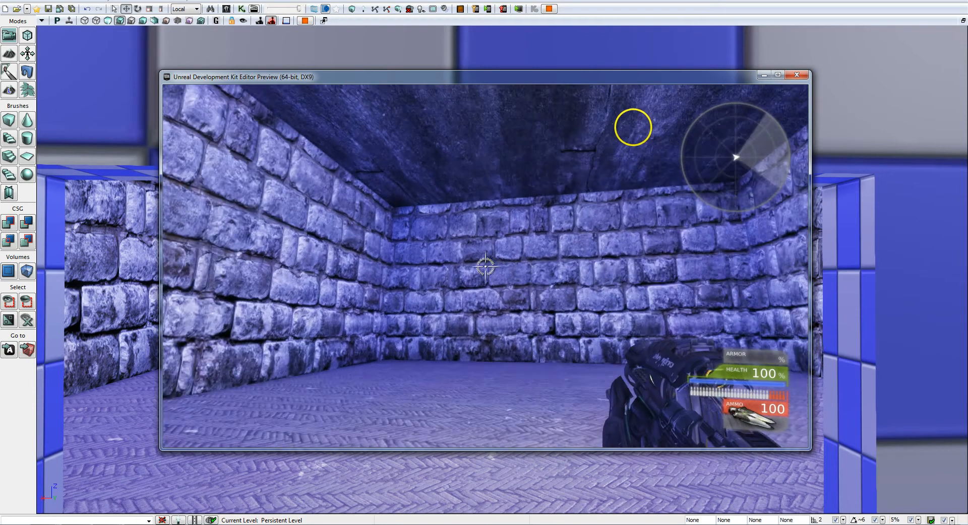
{"action": "key", "text": "w"}
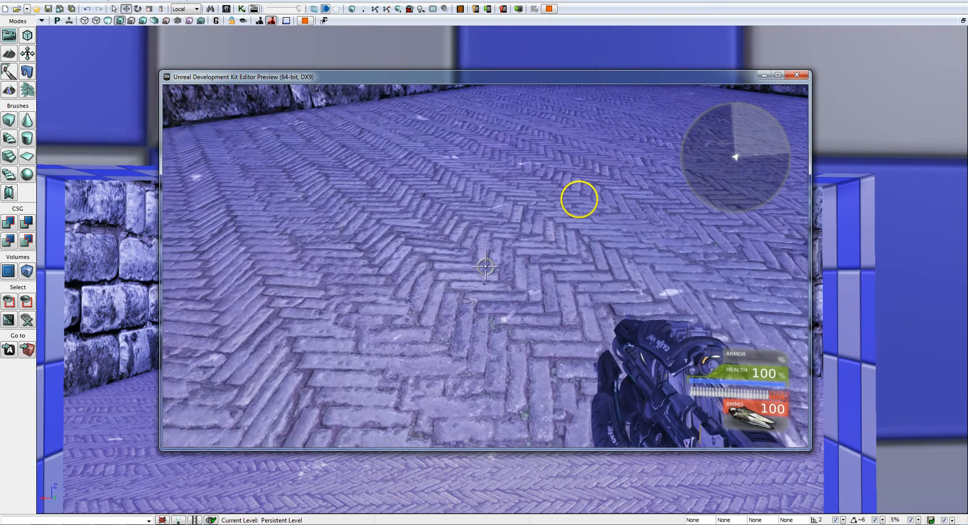
{"action": "key", "text": "w"}
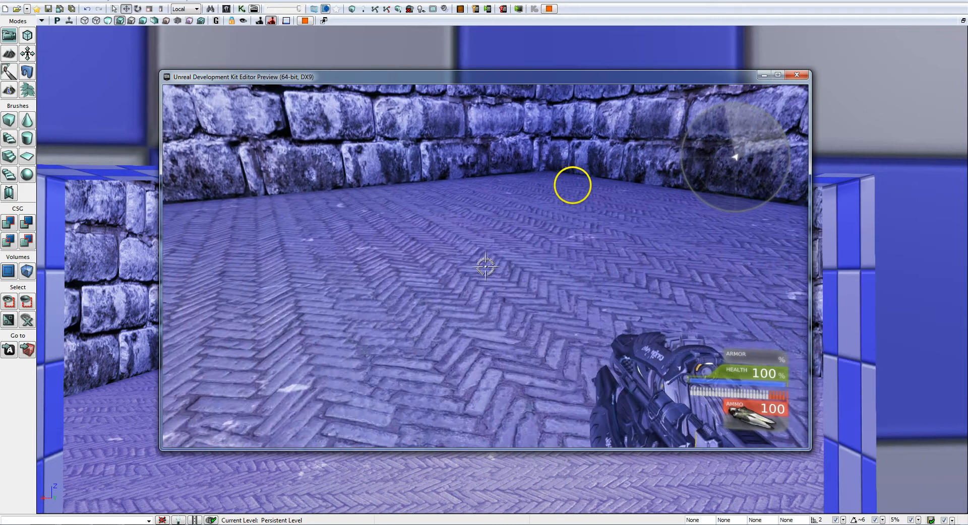
{"action": "key", "text": "w"}
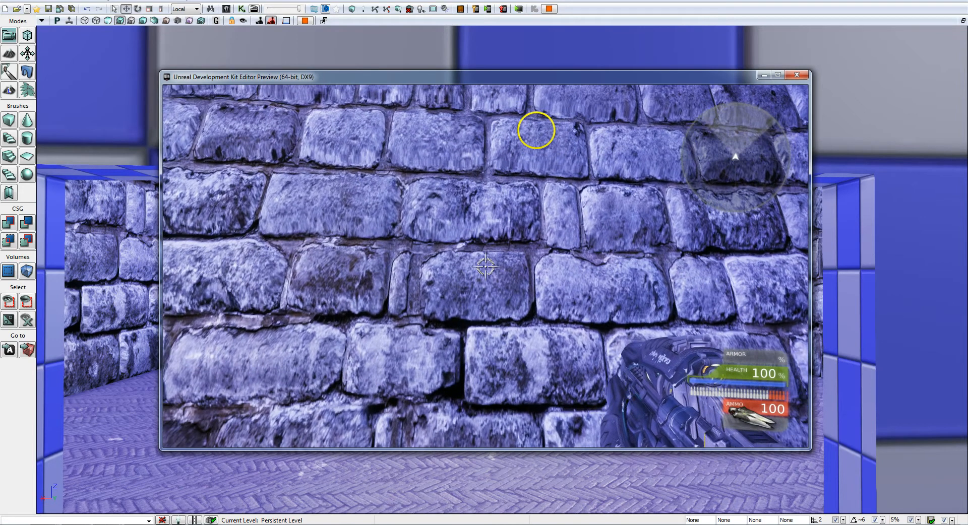
{"action": "left_click", "coordinate": [485, 267]}
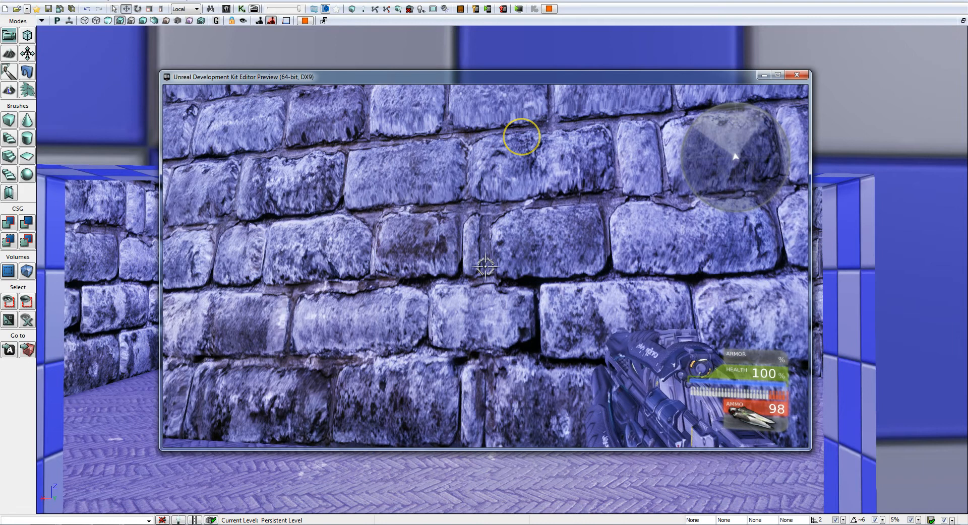
{"action": "mouse_move", "coordinate": [521, 136]}
{"action": "right_mouse_down"}
{"action": "mouse_move", "coordinate": [543, 123]}
{"action": "mouse_move", "coordinate": [573, 153]}
{"action": "mouse_move", "coordinate": [551, 151]}
{"action": "right_mouse_up"}
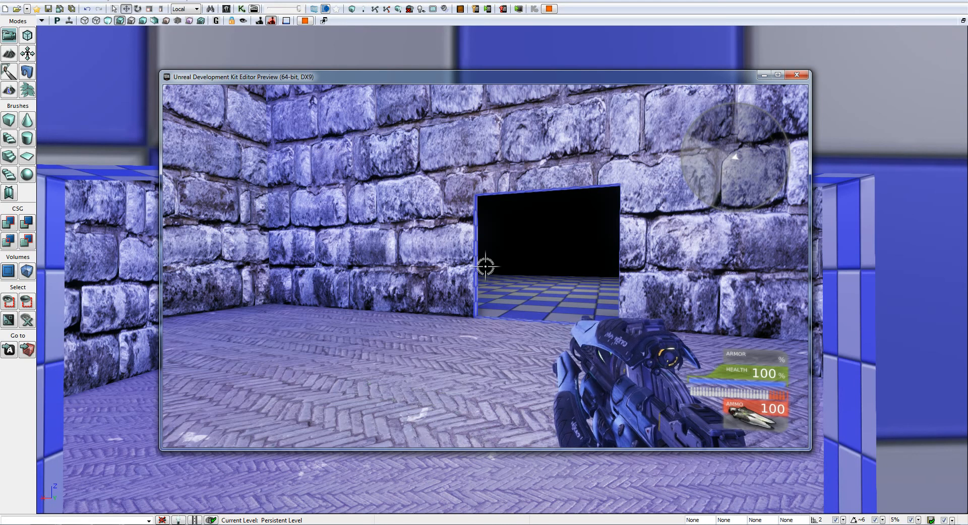
{"action": "key", "text": "Escape"}
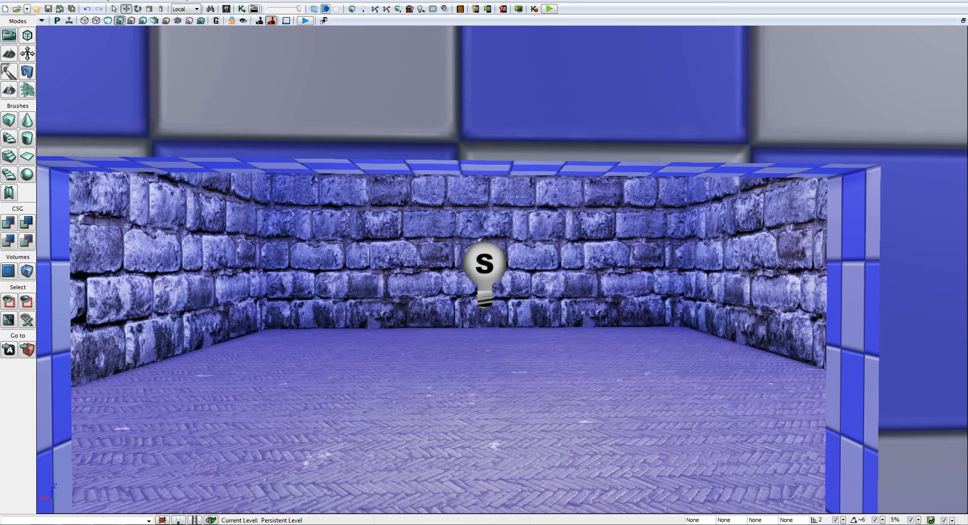
- Select all surfaces of the doorway frame between the two rooms by matching brush
{"action": "mouse_move", "coordinate": [486, 269]}
{"action": "right_mouse_down"}
{"action": "mouse_move", "coordinate": [361, 287]}
{"action": "mouse_move", "coordinate": [458, 287]}
{"action": "mouse_move", "coordinate": [498, 302]}
{"action": "mouse_move", "coordinate": [527, 276]}
{"action": "mouse_move", "coordinate": [453, 275]}
{"action": "mouse_move", "coordinate": [479, 274]}
{"action": "right_mouse_up"}
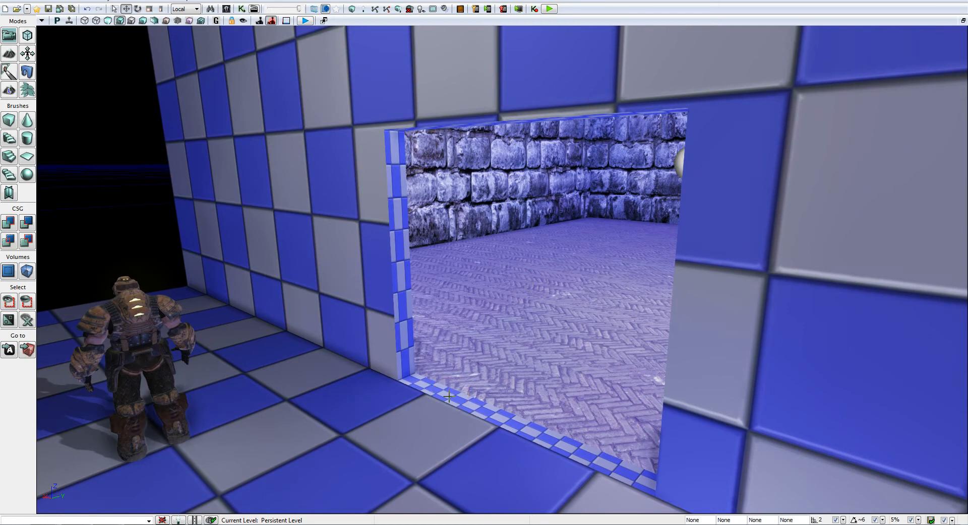
{"action": "left_click_drag", "start_coordinate": [449, 396], "coordinate": [458, 380]}
{"action": "right_click", "coordinate": [449, 374]}
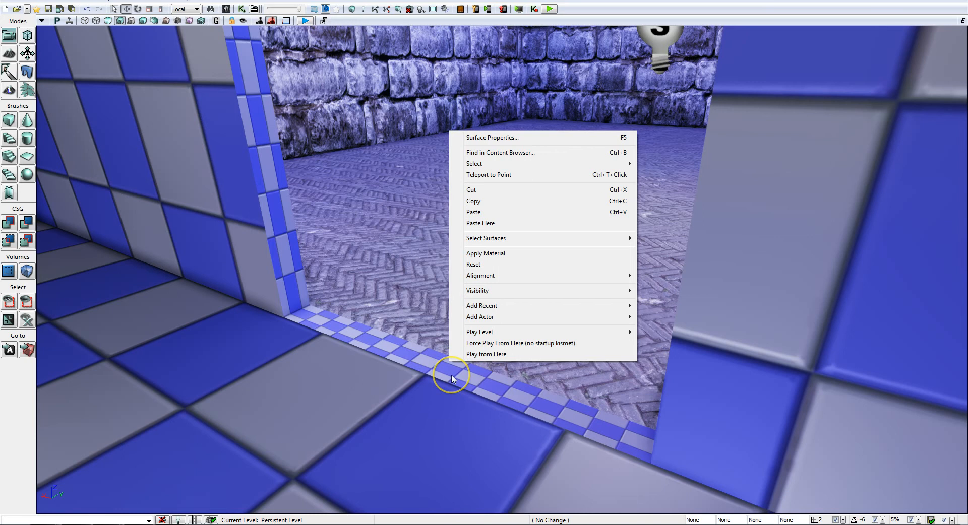
{"action": "mouse_move", "coordinate": [507, 239]}
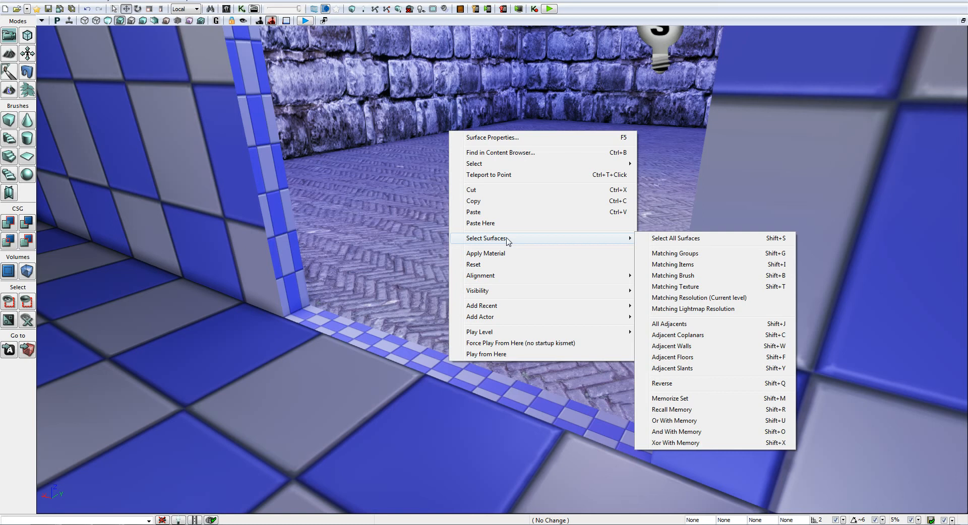
{"action": "left_click", "coordinate": [693, 276]}
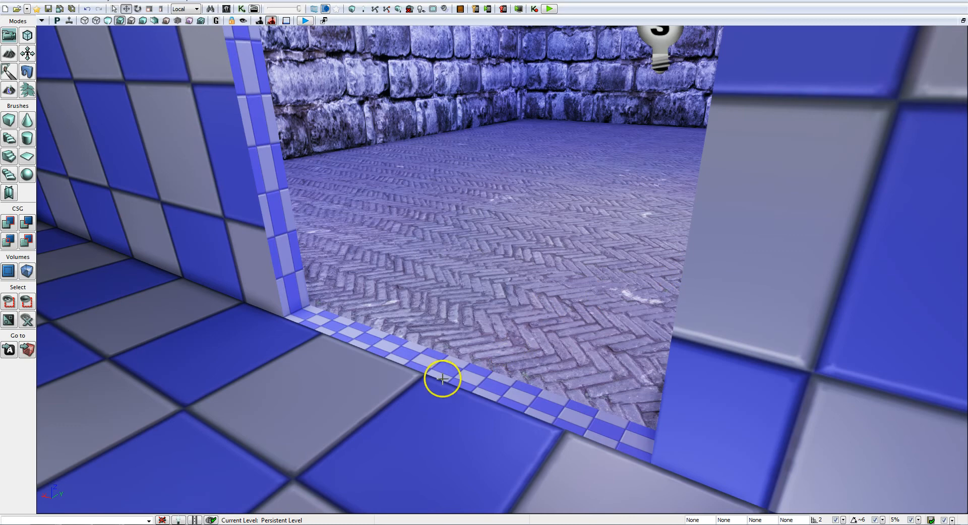
- Reopen the Content Browser and apply the M_LT_Floors_BSP_Dark_TileBreak_02 material to all four selected doorway frame surfaces
{"action": "right_click_drag", "start_coordinate": [381, 397], "coordinate": [416, 365]}
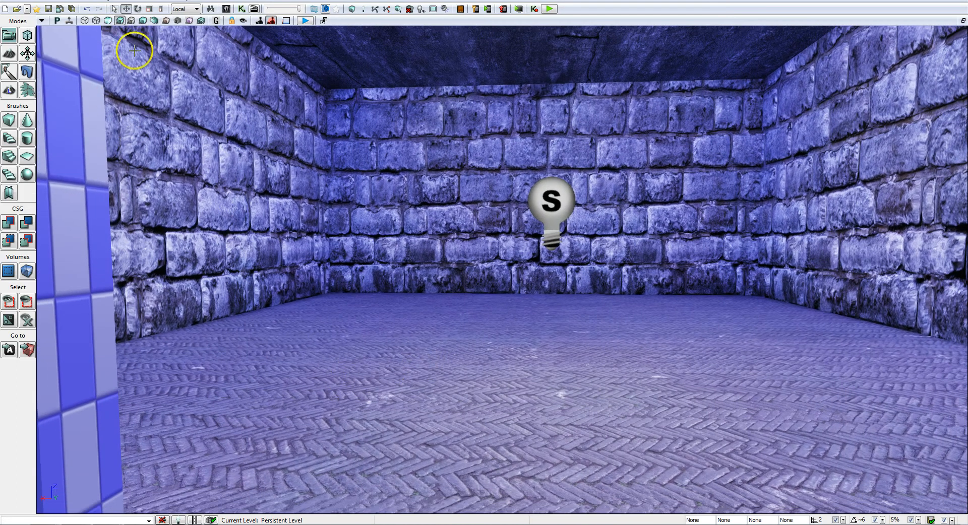
{"action": "left_click", "coordinate": [227, 9]}
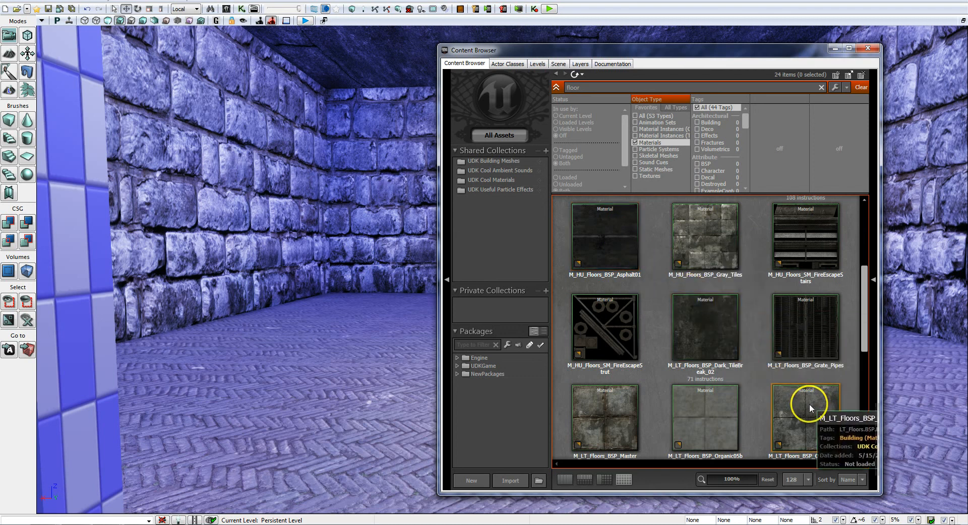
{"action": "left_click", "coordinate": [713, 322]}
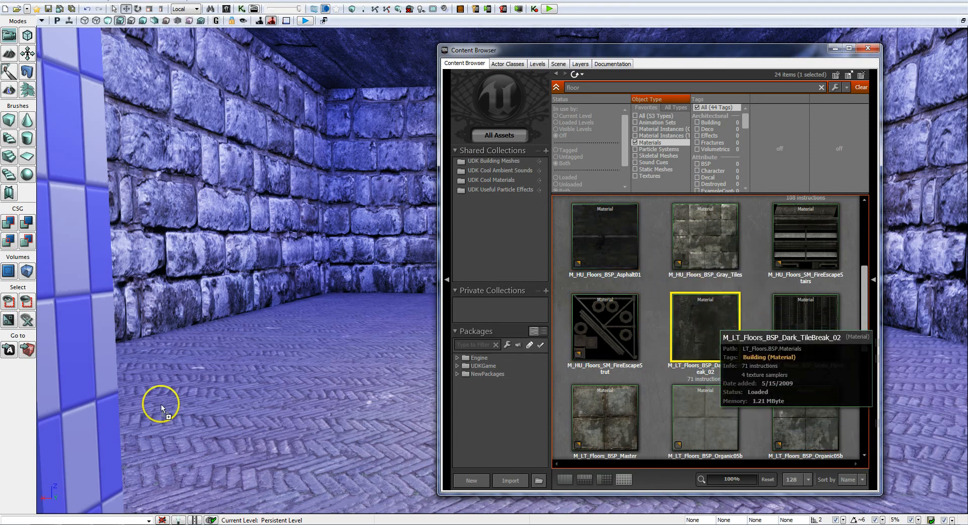
{"action": "left_click", "coordinate": [75, 363]}
{"action": "right_click_drag", "start_coordinate": [277, 370], "coordinate": [232, 346]}
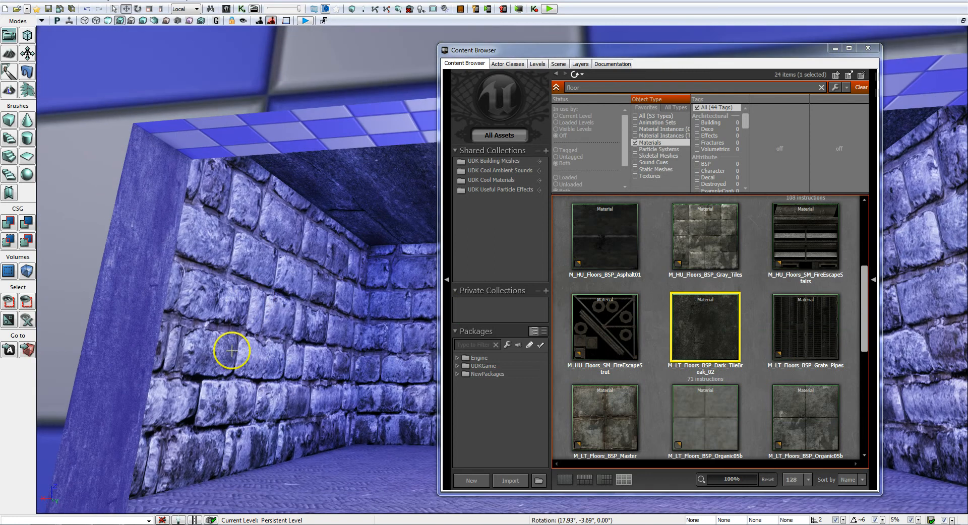
{"action": "right_click", "coordinate": [123, 267]}
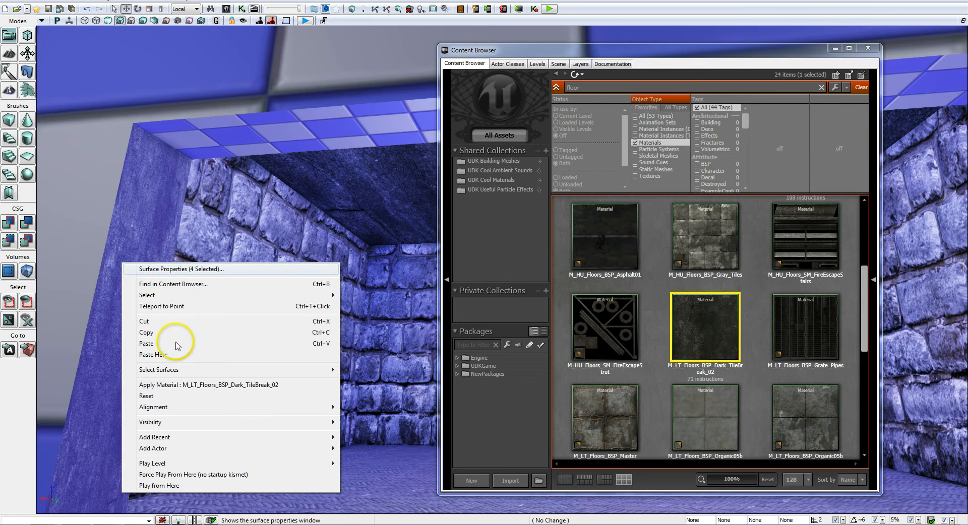
{"action": "left_click", "coordinate": [193, 385]}
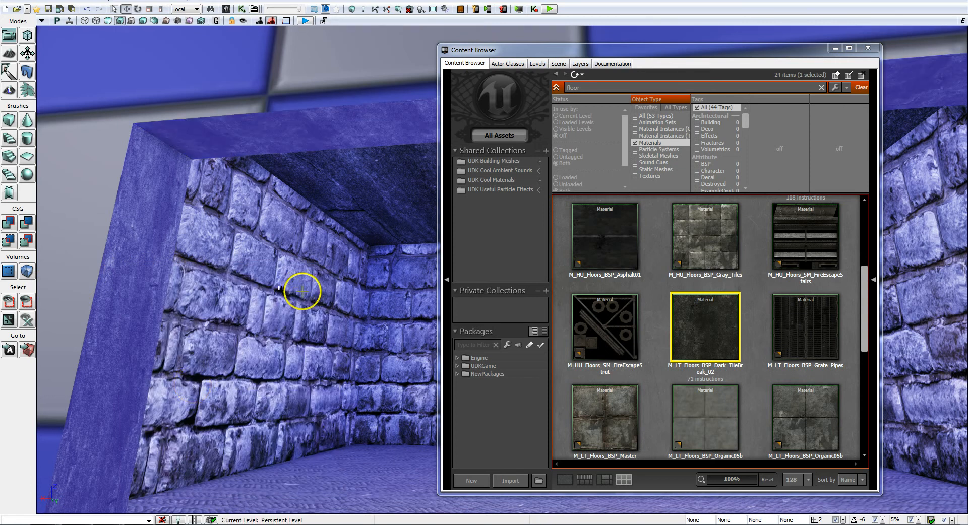
{"action": "left_click", "coordinate": [305, 315]}
{"action": "right_click", "coordinate": [280, 355]}
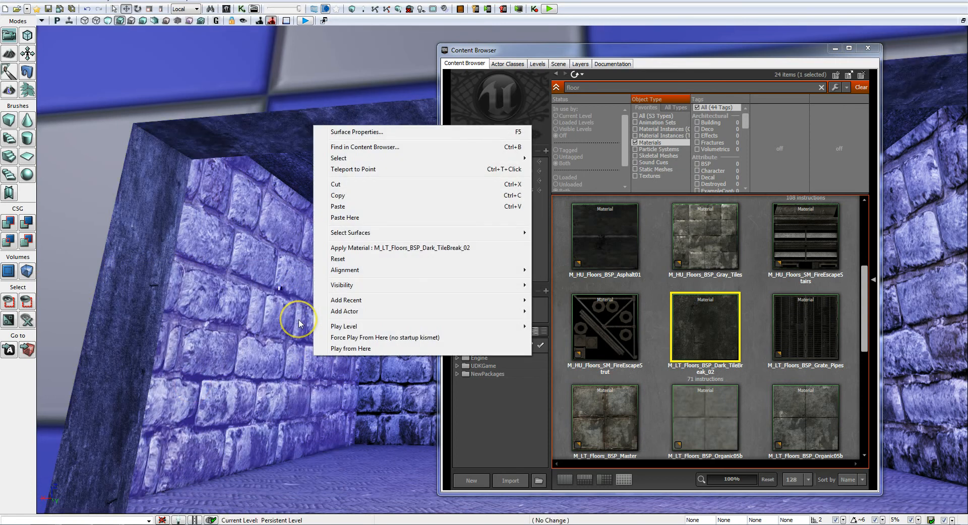
{"action": "left_click", "coordinate": [299, 323]}
{"action": "right_click", "coordinate": [272, 342]}
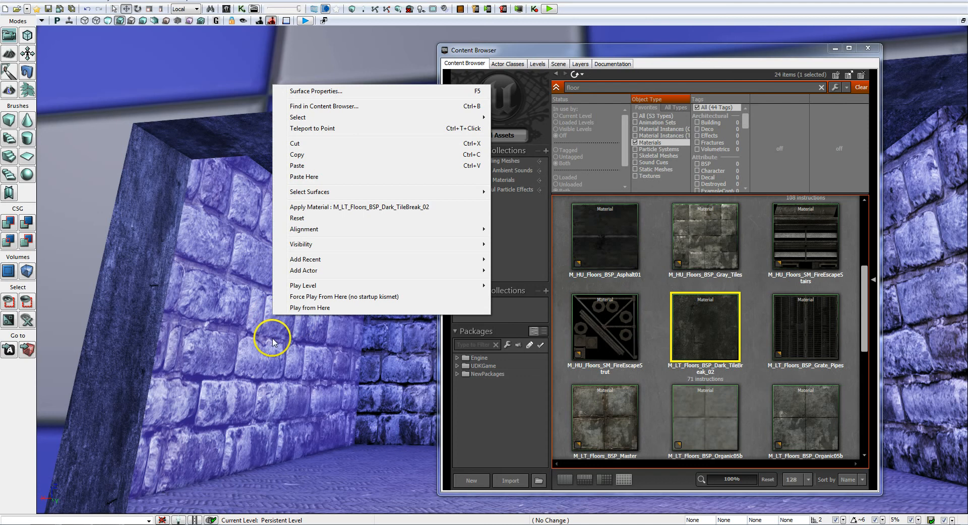
{"action": "left_click", "coordinate": [294, 378]}
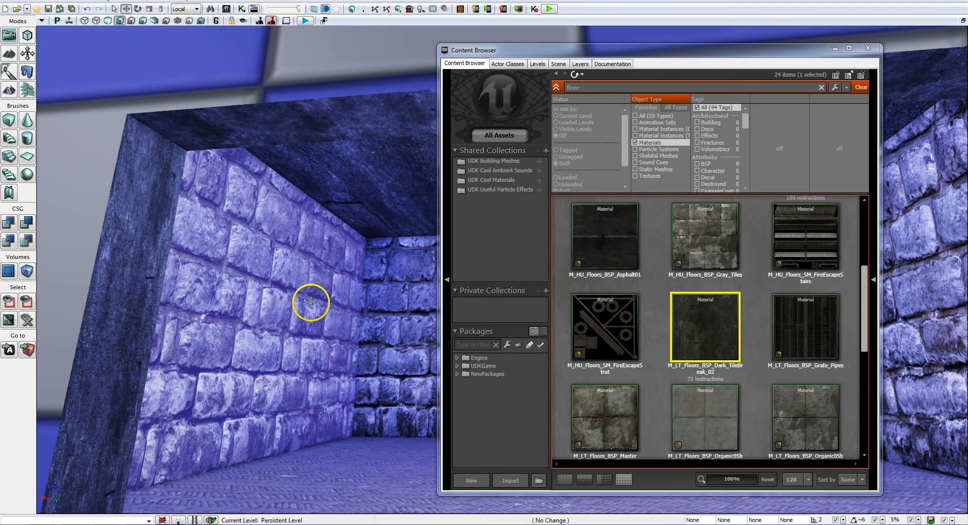
- Move the Content Browser aside and apply the M_LT_Floors_BSP_Organic05b material to the large checkered floor outside the brick room
{"action": "right_click_drag", "start_coordinate": [309, 300], "coordinate": [401, 218]}
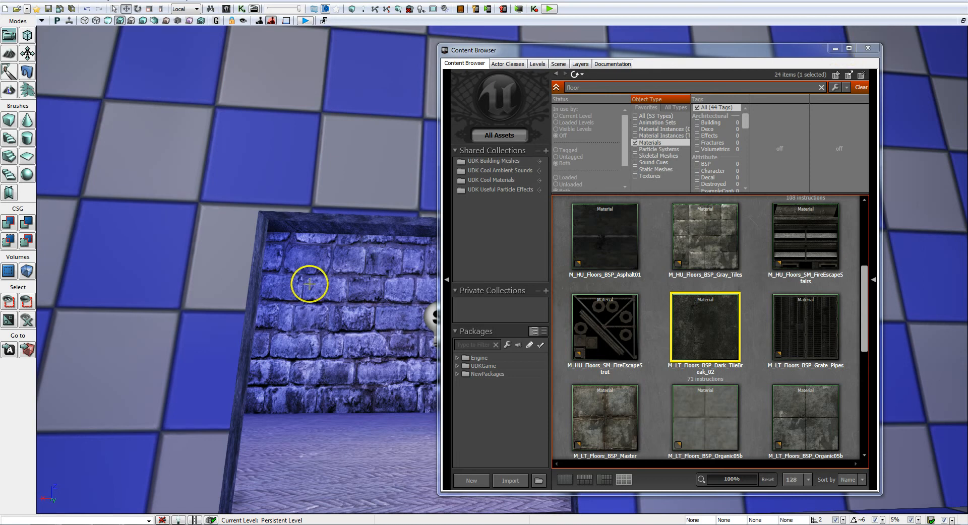
{"action": "mouse_move", "coordinate": [307, 283]}
{"action": "right_mouse_down"}
{"action": "mouse_move", "coordinate": [313, 316]}
{"action": "mouse_move", "coordinate": [388, 347]}
{"action": "mouse_move", "coordinate": [309, 284]}
{"action": "right_mouse_up"}
{"action": "key", "text": "s"}
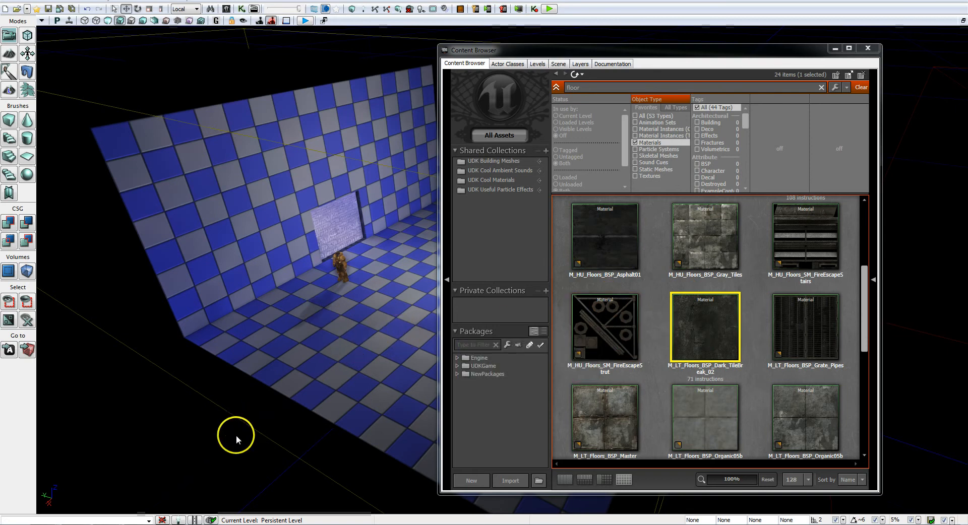
{"action": "right_click_drag", "start_coordinate": [236, 440], "coordinate": [292, 456]}
{"action": "left_click_drag", "start_coordinate": [563, 50], "coordinate": [604, 48]}
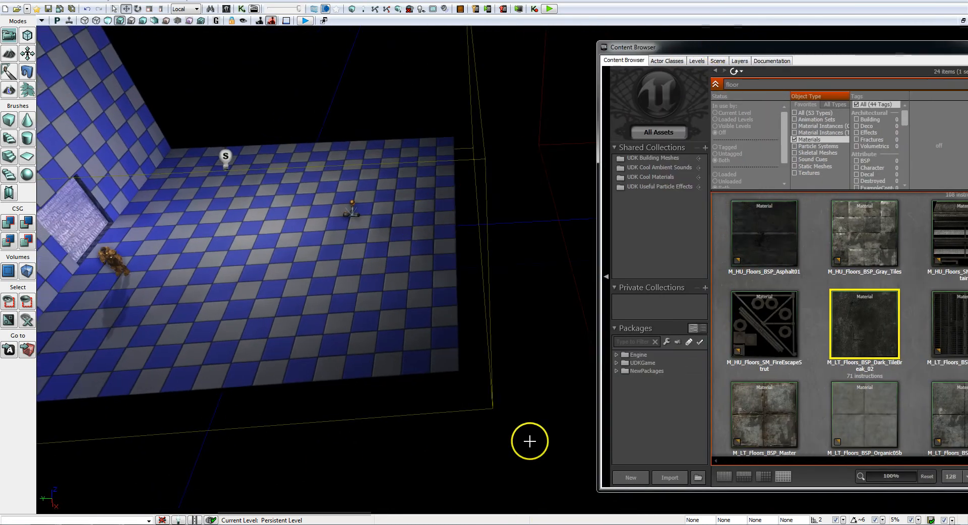
{"action": "left_click", "coordinate": [504, 432]}
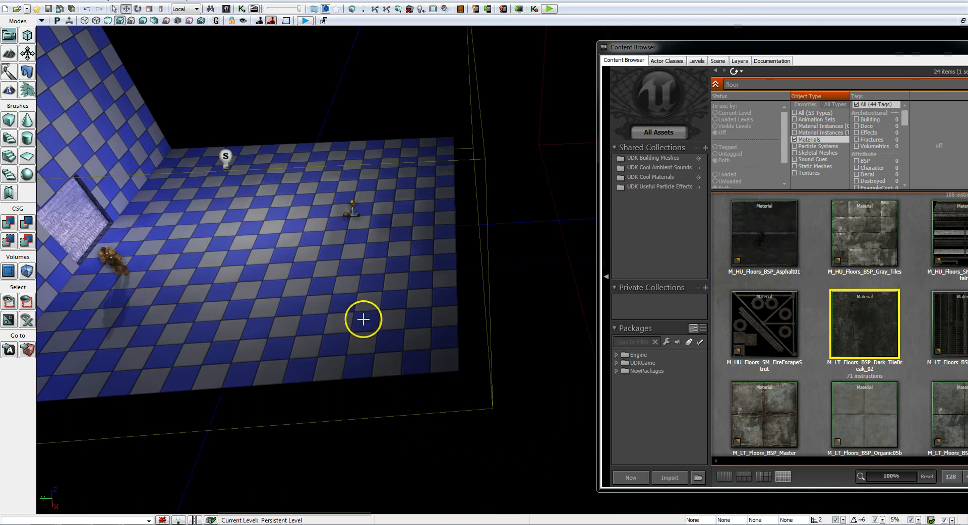
{"action": "right_click", "coordinate": [444, 420]}
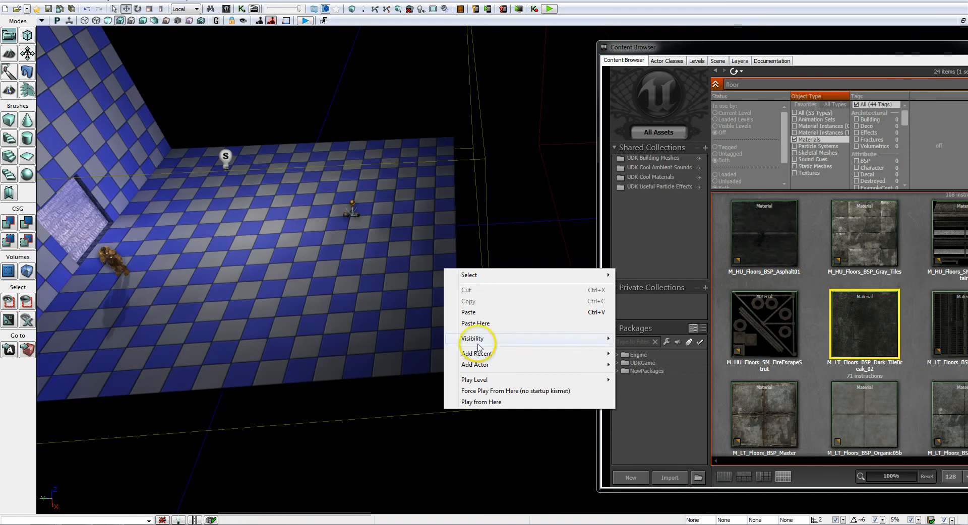
{"action": "left_click", "coordinate": [383, 454]}
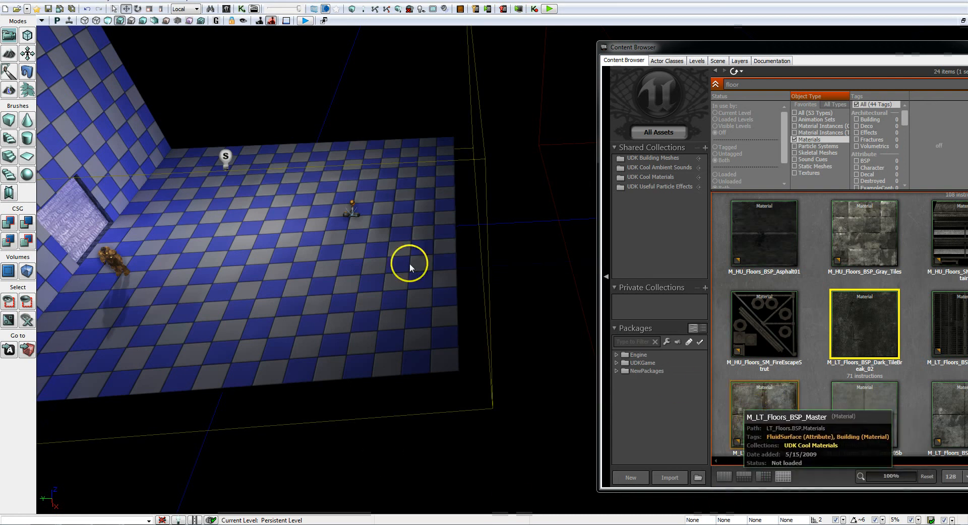
{"action": "left_click", "coordinate": [349, 298]}
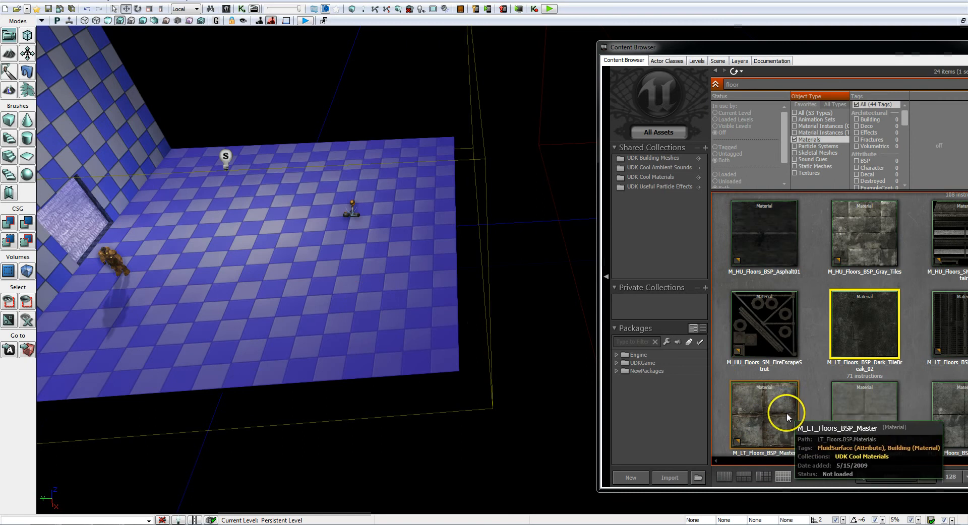
{"action": "left_click_drag", "start_coordinate": [886, 409], "coordinate": [315, 285]}
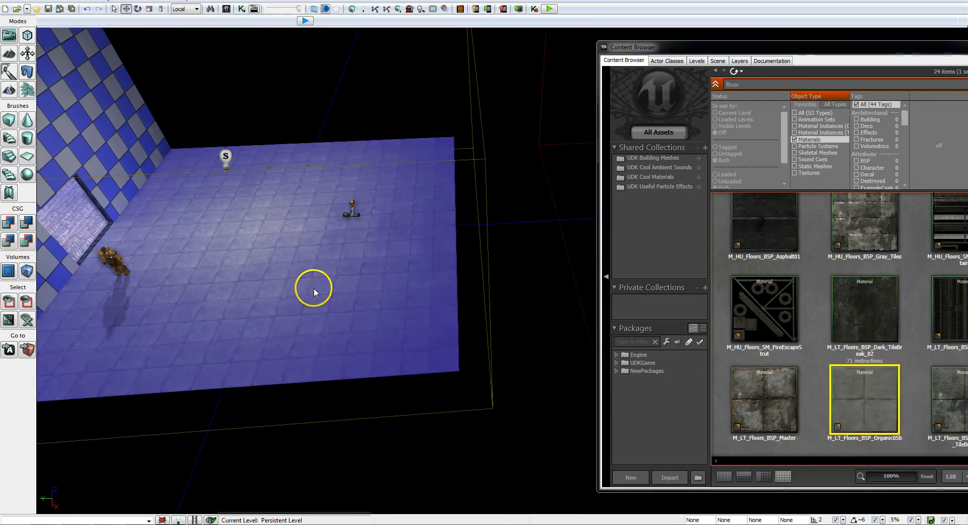
- Replace the material search term in the Content Browser with "concrete"
{"action": "mouse_move", "coordinate": [426, 391]}
{"action": "right_mouse_down"}
{"action": "mouse_move", "coordinate": [373, 372]}
{"action": "mouse_move", "coordinate": [432, 393]}
{"action": "right_mouse_up"}
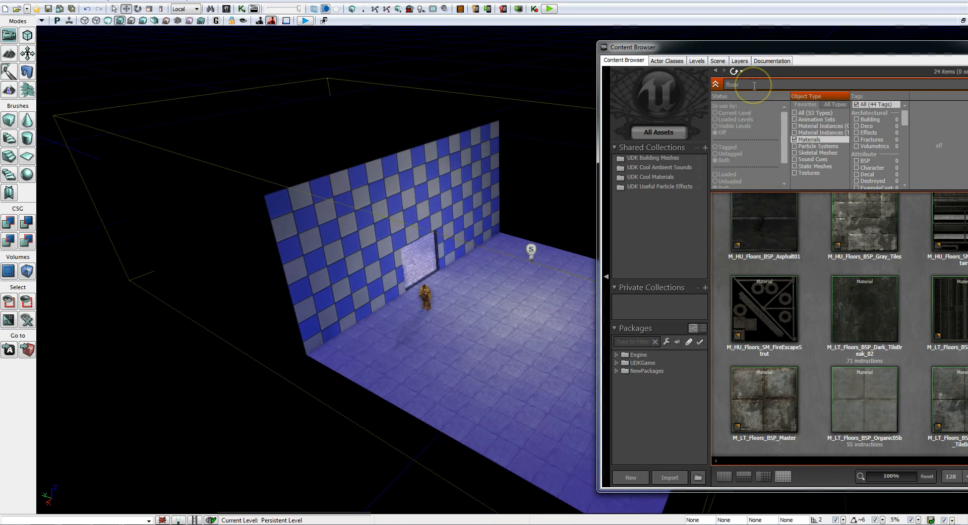
{"action": "key", "text": "BackSpace"}
{"action": "key", "text": "BackSpace"}
{"action": "key", "text": "BackSpace"}
{"action": "key", "text": "BackSpace"}
{"action": "key", "text": "BackSpace"}
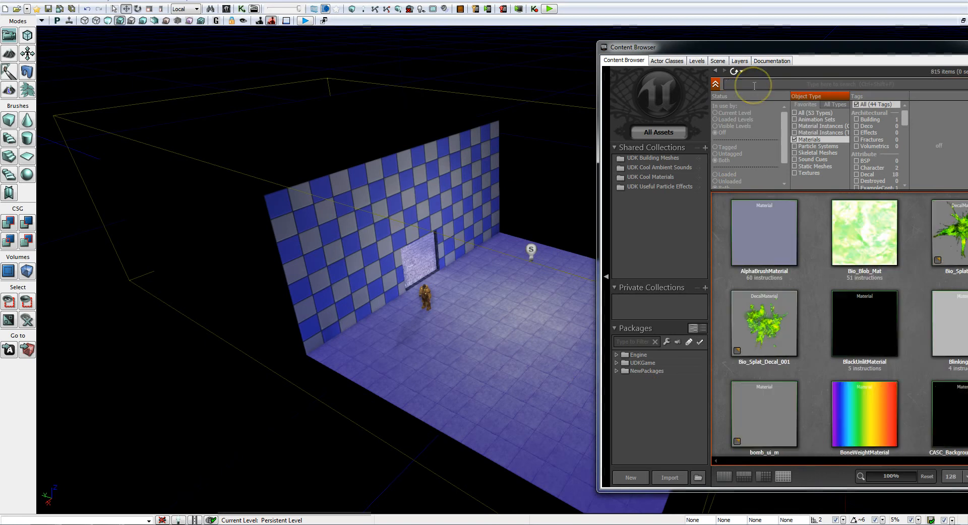
{"action": "type", "text": "concrete"}
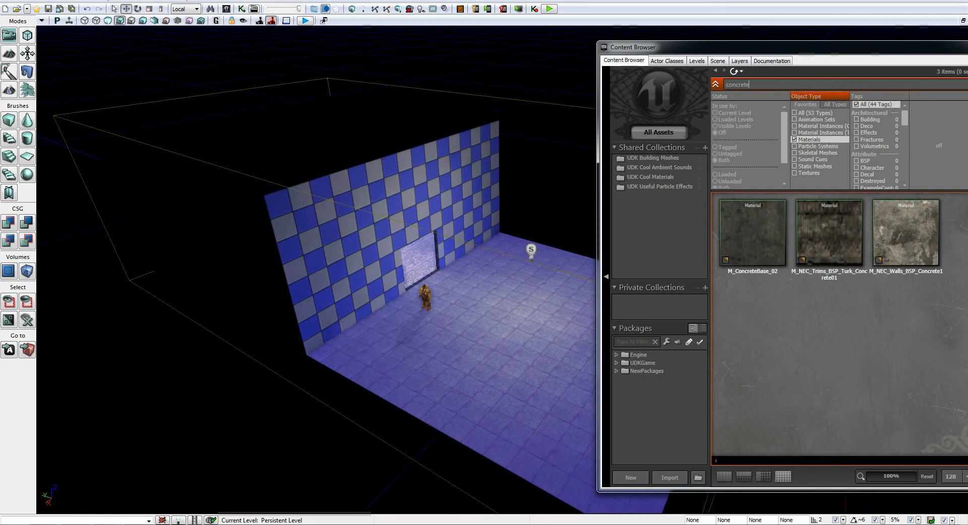
- Apply the M_NEC_Walls_BSP_Concrete1 material to the checkered wall around the doorway
{"action": "left_click", "coordinate": [908, 240]}
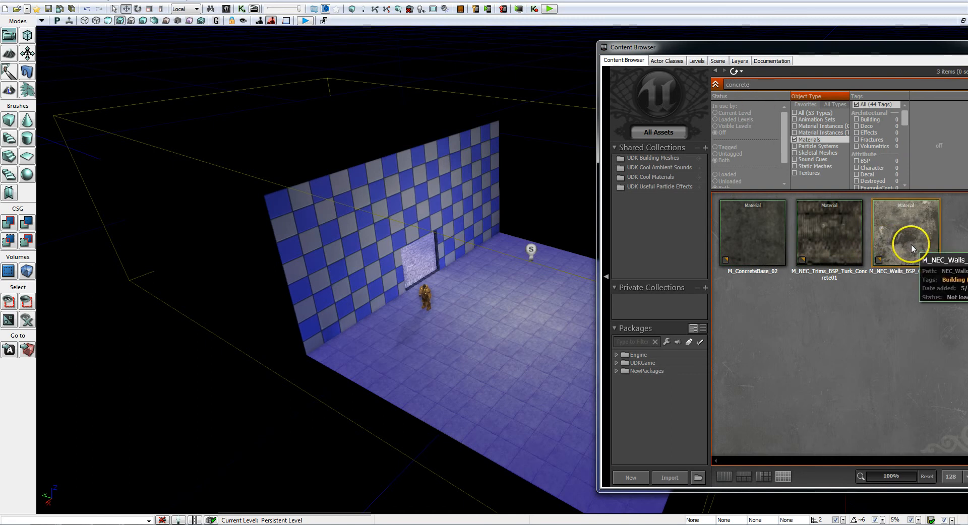
{"action": "left_click_drag", "start_coordinate": [912, 244], "coordinate": [348, 248]}
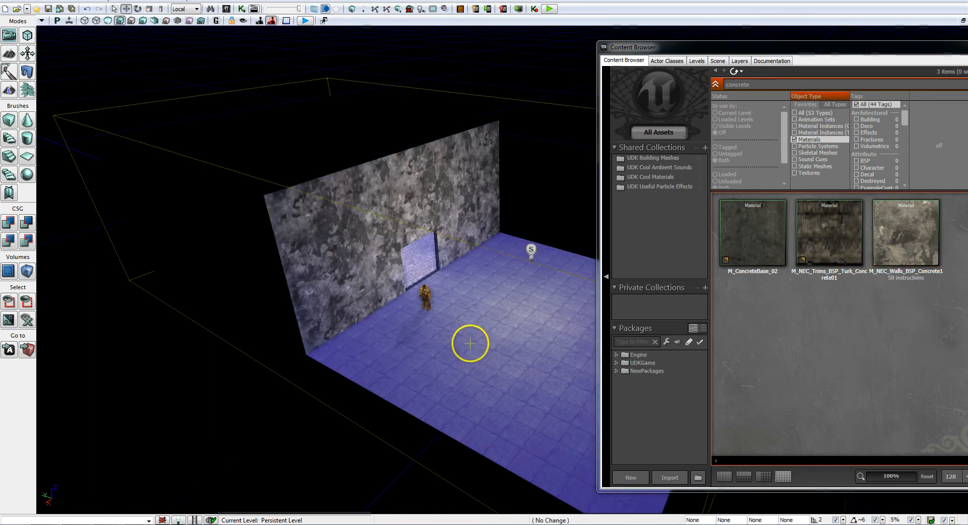
{"action": "left_click_drag", "start_coordinate": [470, 342], "coordinate": [472, 350]}
{"action": "mouse_move", "coordinate": [473, 350]}
{"action": "right_mouse_down"}
{"action": "mouse_move", "coordinate": [434, 334]}
{"action": "mouse_move", "coordinate": [470, 343]}
{"action": "right_mouse_up"}
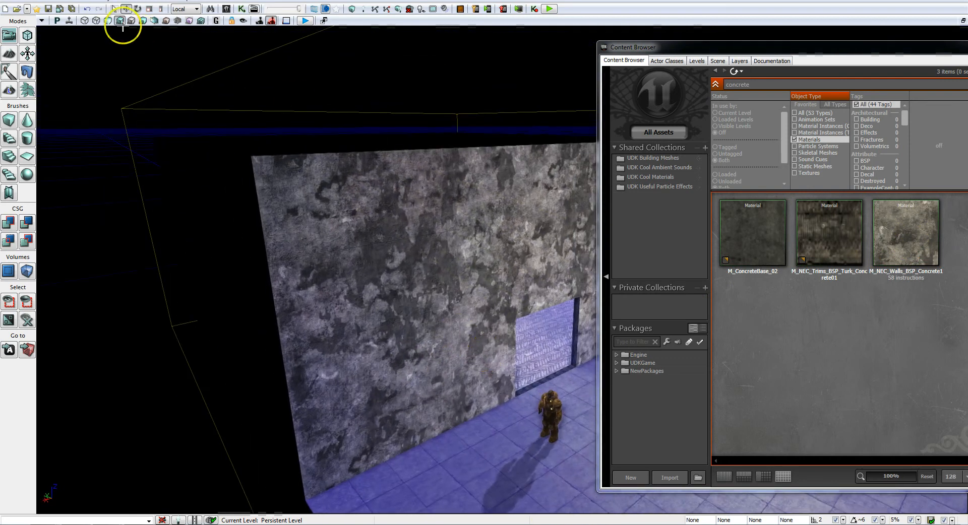
- Switch the viewport to Unlit and select the outer side wall and roof surfaces of the room behind the concrete wall
{"action": "left_click", "coordinate": [108, 20]}
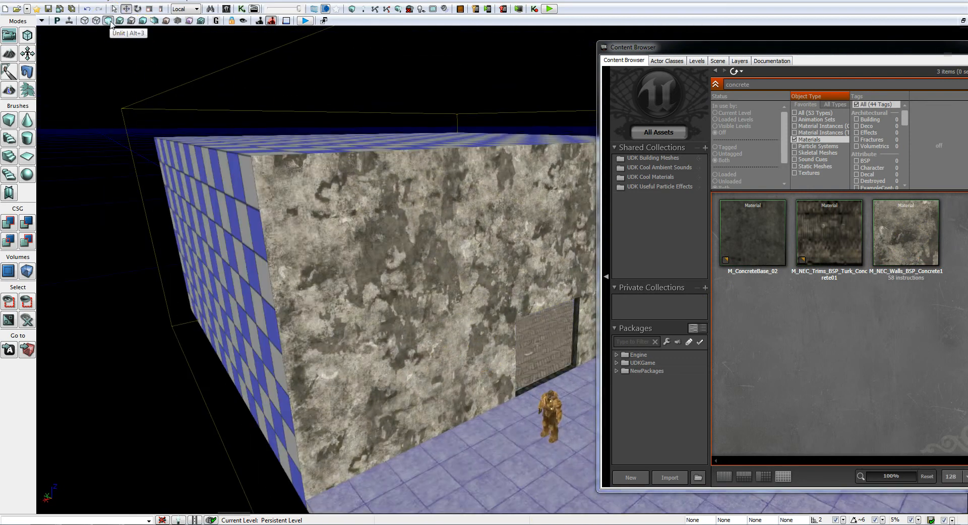
{"action": "right_click_drag", "start_coordinate": [367, 255], "coordinate": [386, 269]}
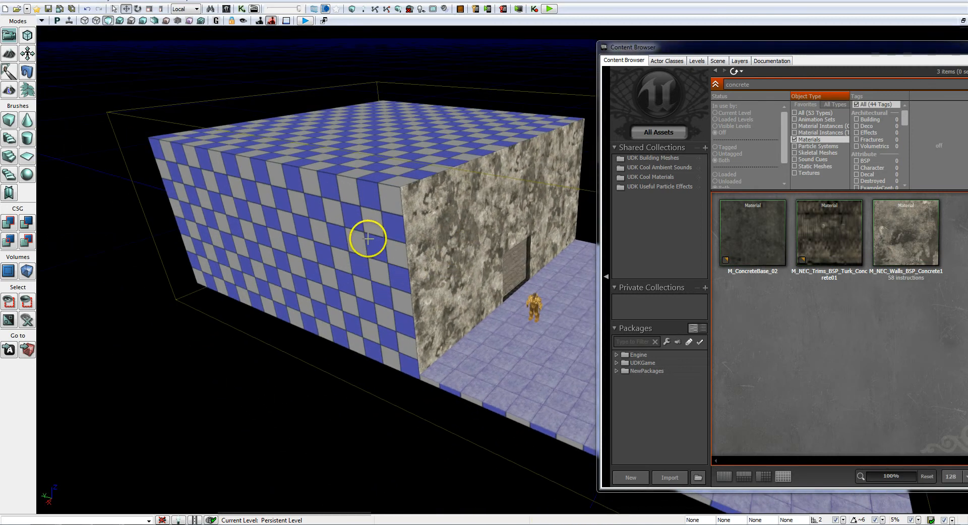
{"action": "left_click", "coordinate": [368, 238]}
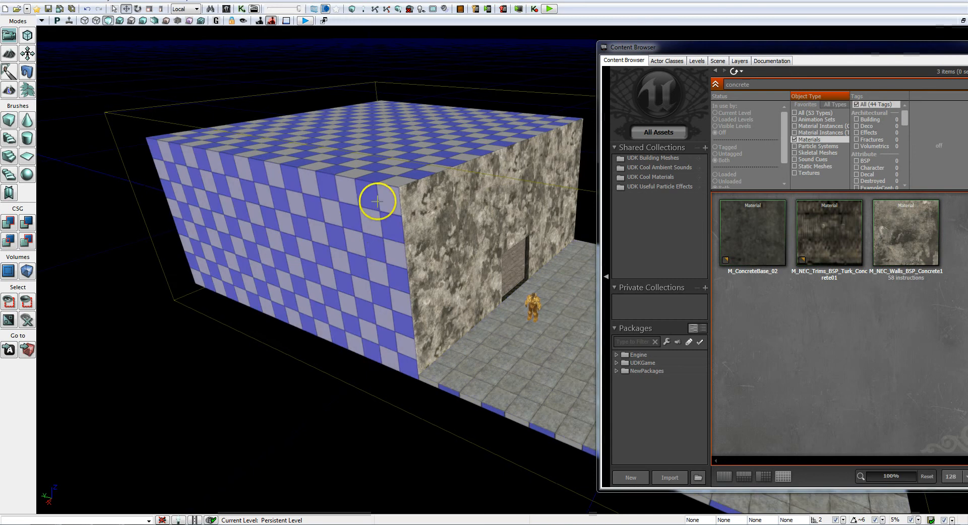
{"action": "left_click", "coordinate": [394, 163], "text": "ctrl"}
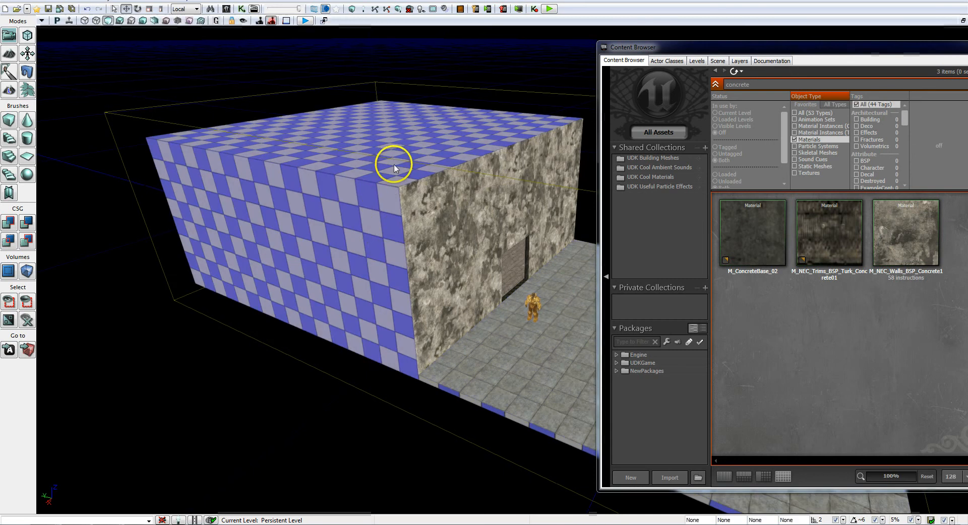
{"action": "left_click", "coordinate": [399, 282]}
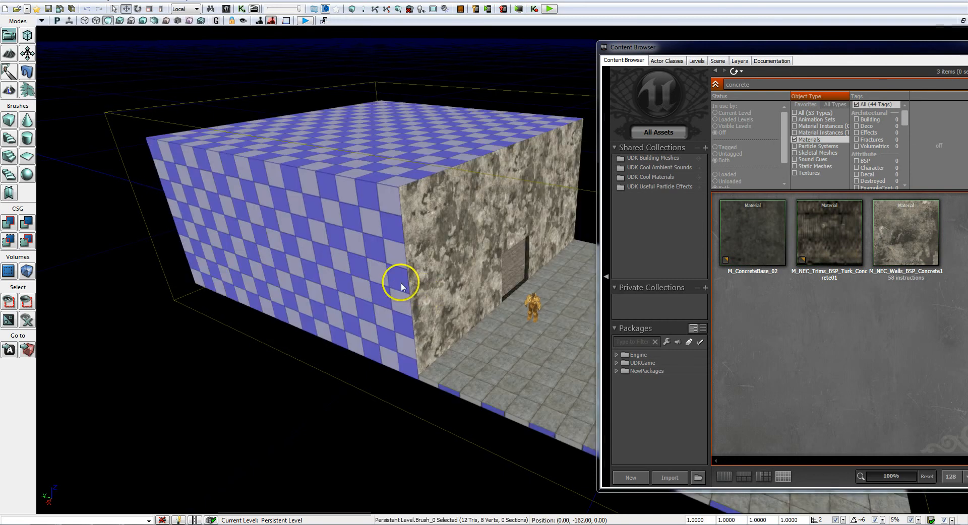
{"action": "right_click_drag", "start_coordinate": [391, 275], "coordinate": [412, 286]}
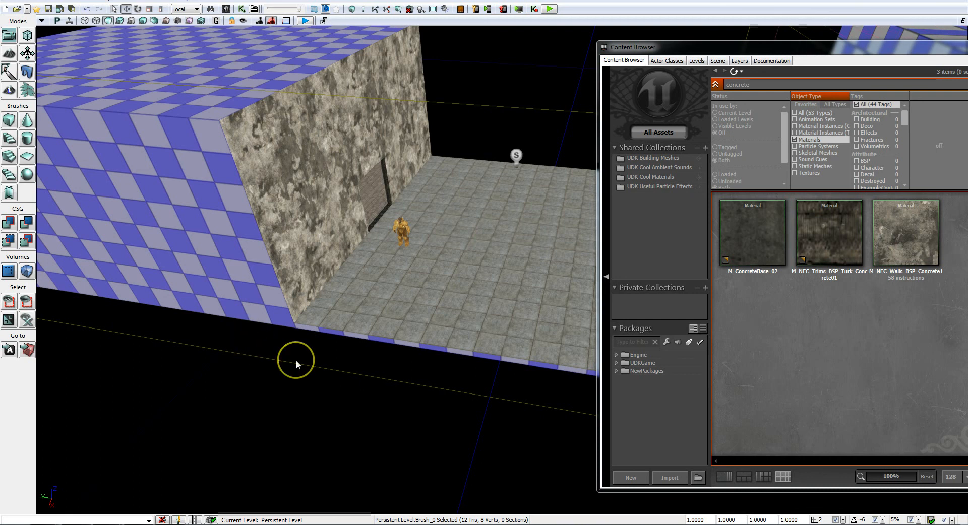
- Add the remaining outer checkered surfaces of the same room to the surface selection
{"action": "right_click_drag", "start_coordinate": [295, 360], "coordinate": [307, 353]}
{"action": "left_click_drag", "start_coordinate": [306, 353], "coordinate": [307, 353]}
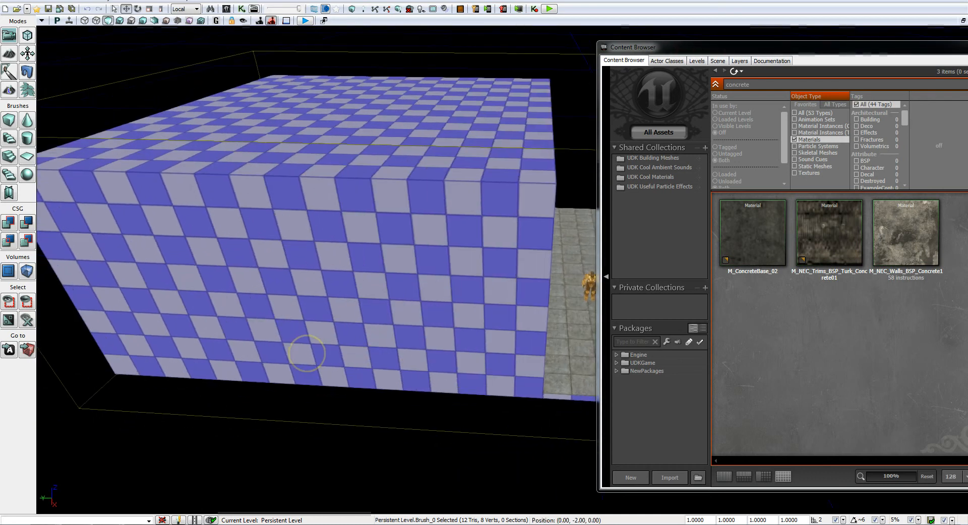
{"action": "mouse_move", "coordinate": [315, 357]}
{"action": "right_mouse_down"}
{"action": "mouse_move", "coordinate": [296, 357]}
{"action": "mouse_move", "coordinate": [331, 364]}
{"action": "mouse_move", "coordinate": [328, 348]}
{"action": "right_mouse_up"}
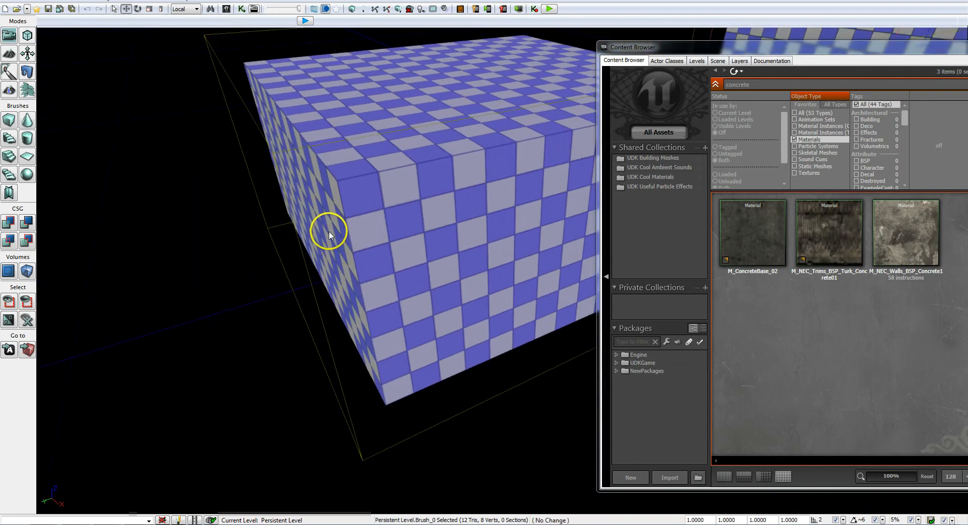
{"action": "left_click", "coordinate": [329, 217], "text": "ctrl"}
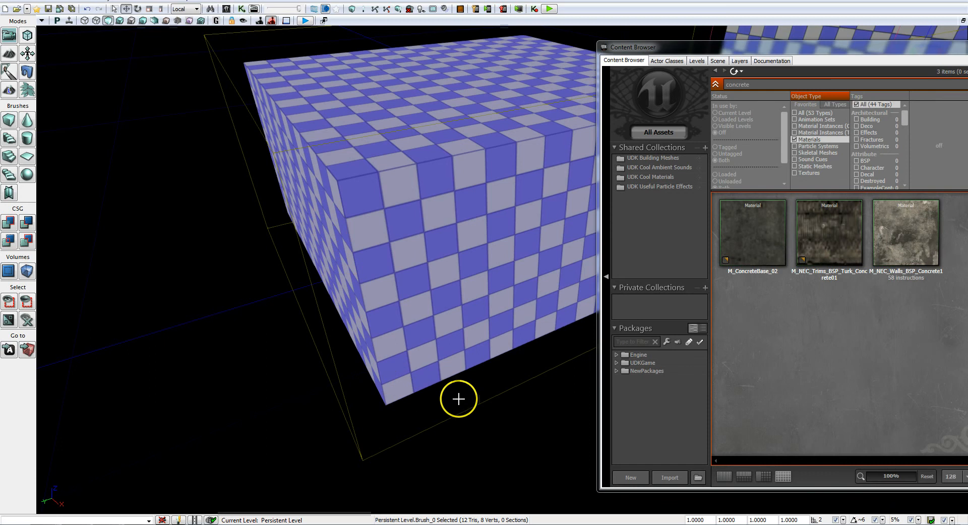
{"action": "mouse_move", "coordinate": [458, 399]}
{"action": "right_mouse_down"}
{"action": "mouse_move", "coordinate": [484, 404]}
{"action": "mouse_move", "coordinate": [516, 387]}
{"action": "mouse_move", "coordinate": [506, 399]}
{"action": "mouse_move", "coordinate": [525, 378]}
{"action": "mouse_move", "coordinate": [575, 382]}
{"action": "right_mouse_up"}
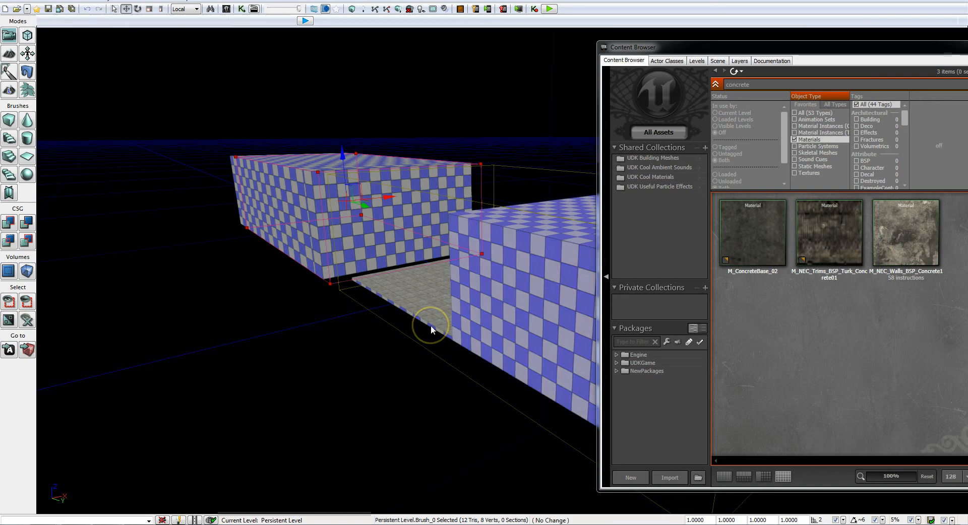
{"action": "left_click", "coordinate": [400, 383]}
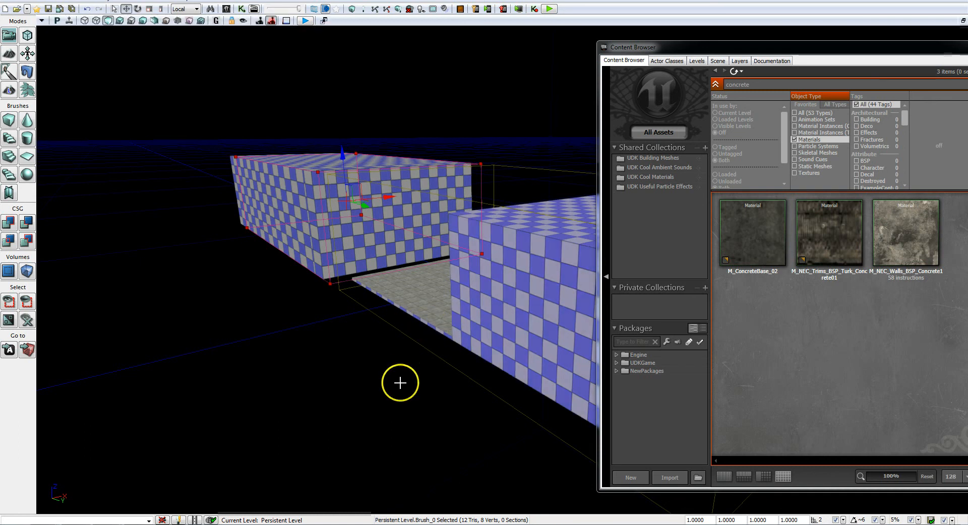
{"action": "right_click_drag", "start_coordinate": [394, 386], "coordinate": [423, 392], "text": "ctrl"}
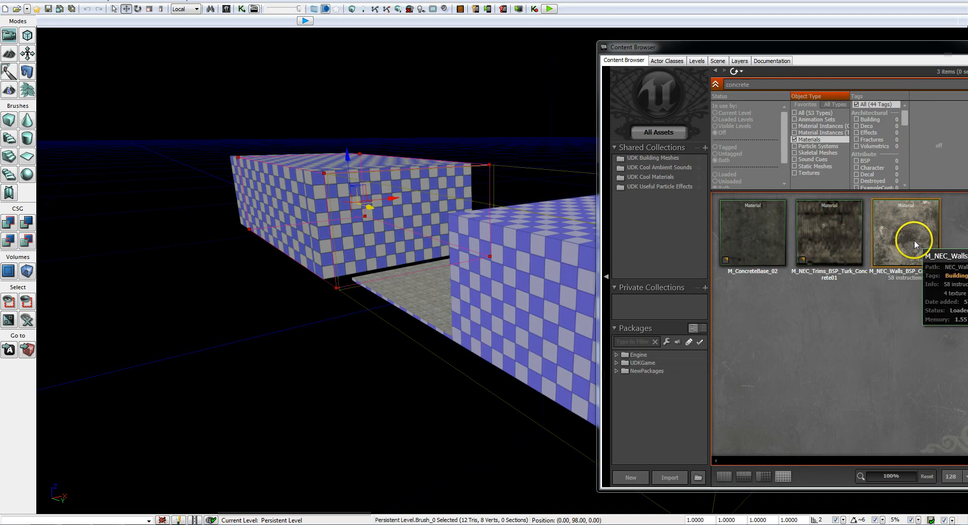
- Apply M_NEC_Walls_BSP_Concrete1 to all six selected outer surfaces of the room
{"action": "right_click", "coordinate": [519, 306]}
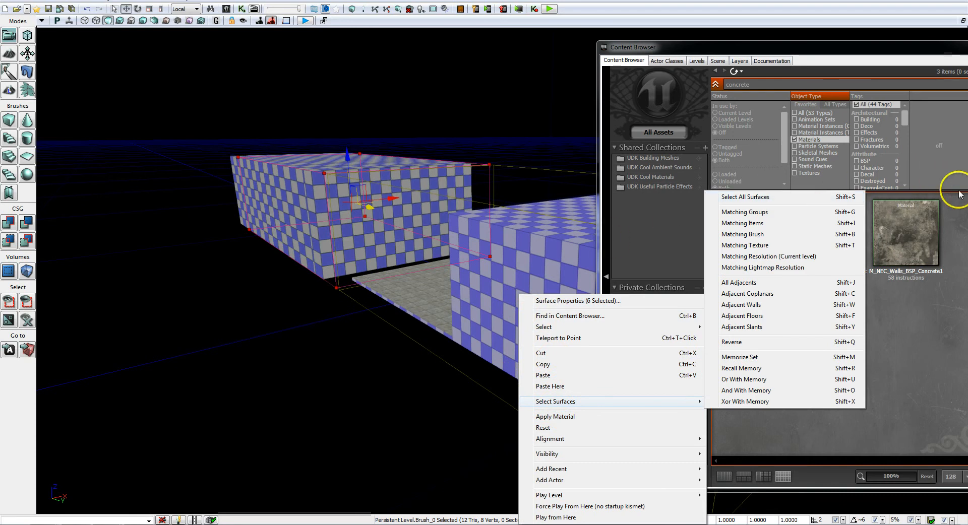
{"action": "left_click", "coordinate": [913, 219]}
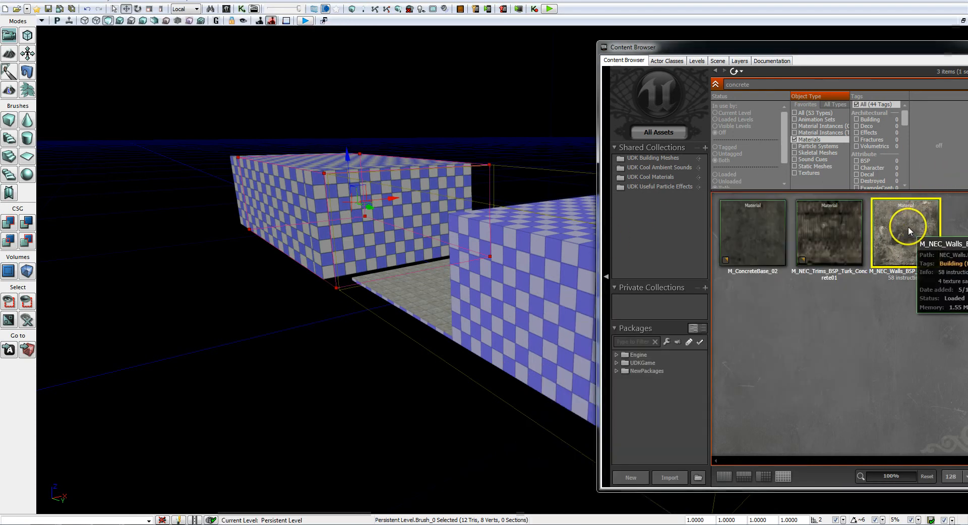
{"action": "left_click_drag", "start_coordinate": [910, 230], "coordinate": [542, 322]}
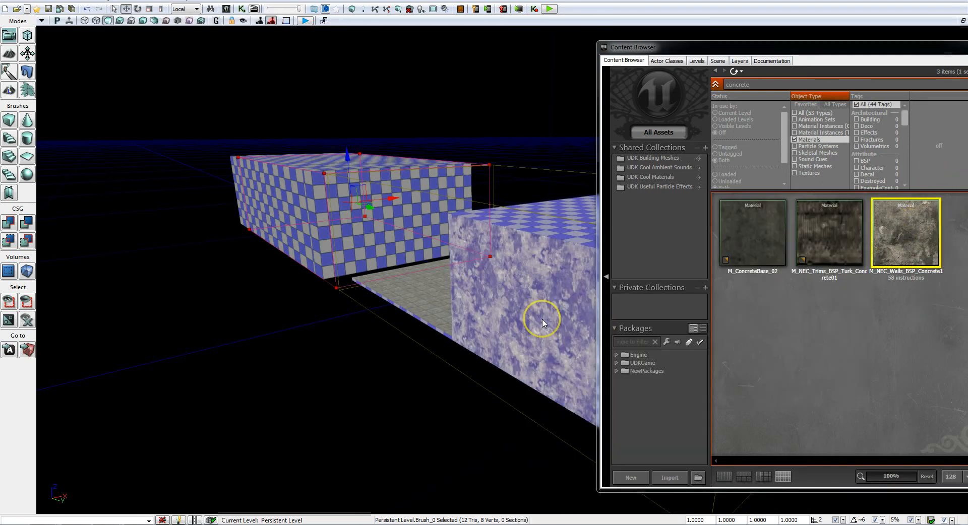
{"action": "right_click", "coordinate": [559, 220]}
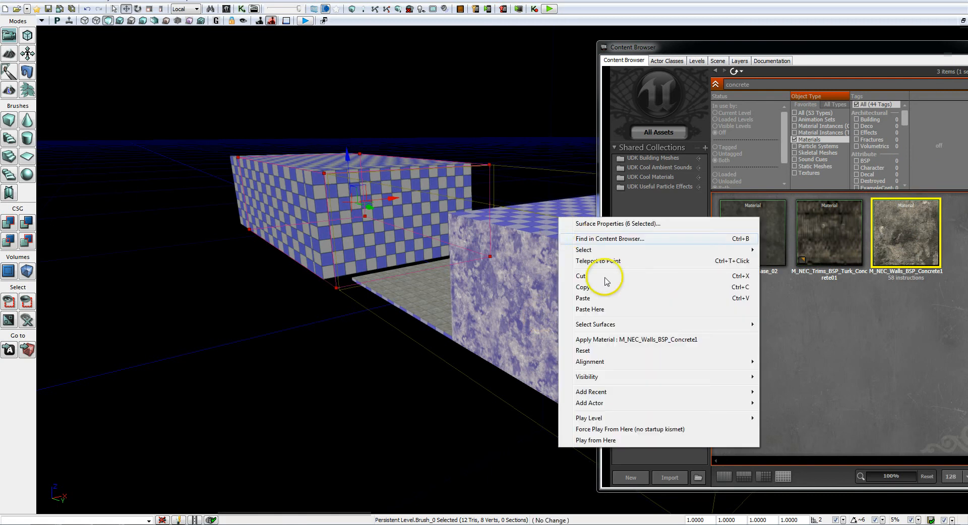
{"action": "left_click", "coordinate": [620, 340]}
{"action": "left_click_drag", "start_coordinate": [512, 313], "coordinate": [558, 313]}
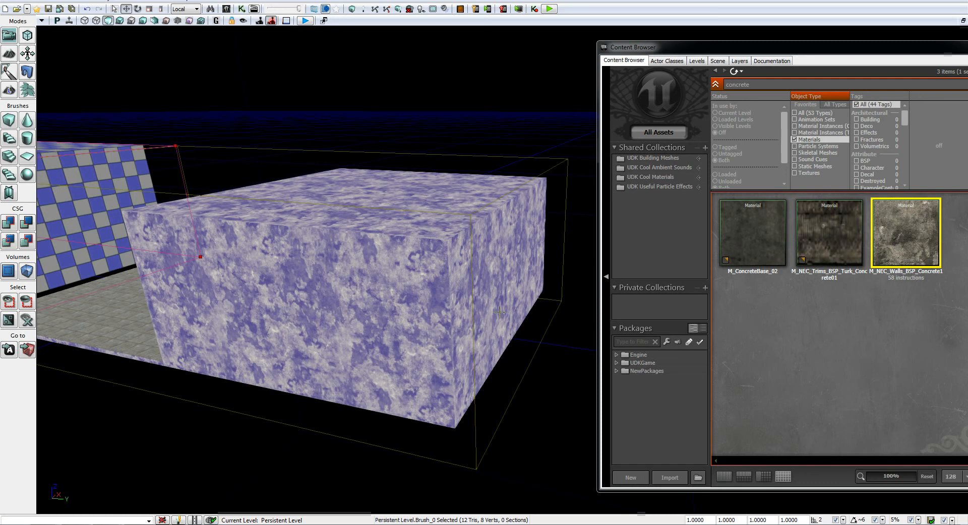
{"action": "left_click_drag", "start_coordinate": [499, 312], "coordinate": [324, 307]}
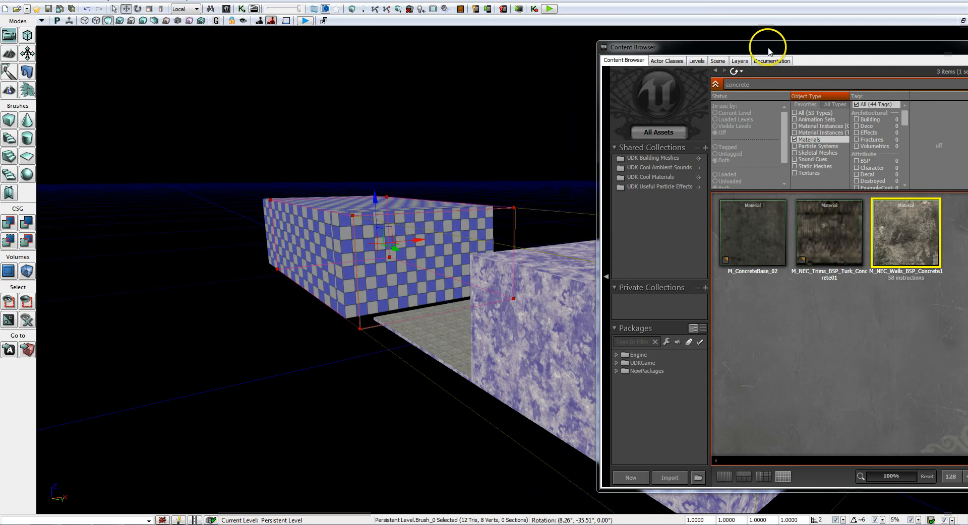
- Close the Content Browser, go to the builder brush and raise it above the other checkered room
{"action": "left_click_drag", "start_coordinate": [767, 45], "coordinate": [575, 53]}
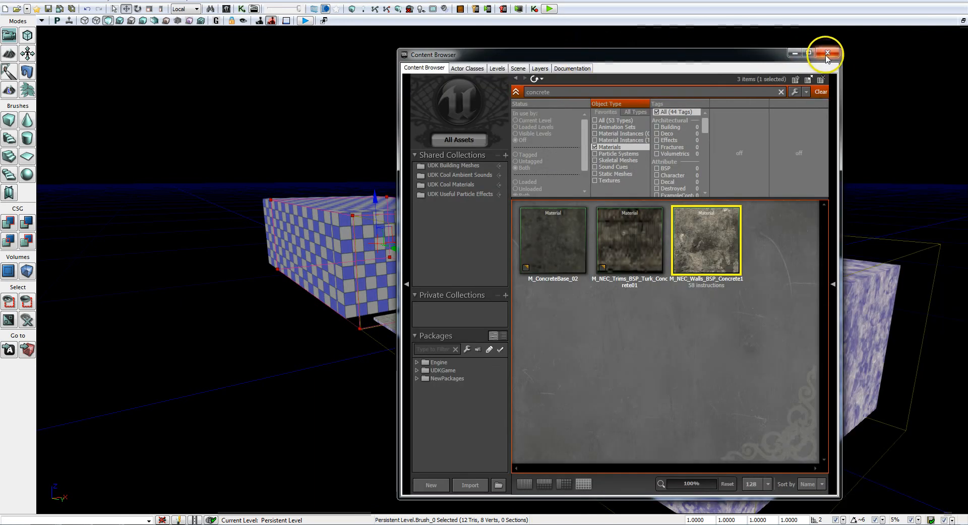
{"action": "left_click", "coordinate": [827, 47]}
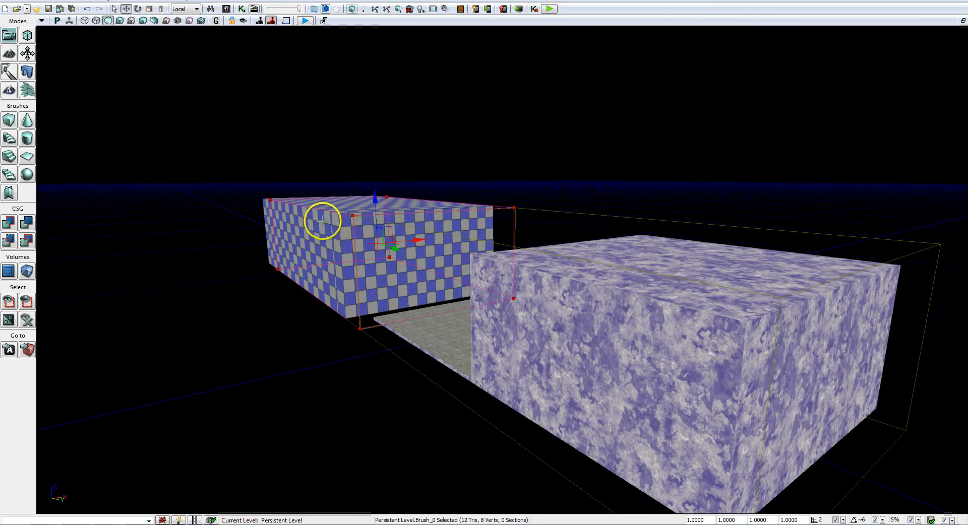
{"action": "left_click", "coordinate": [27, 349]}
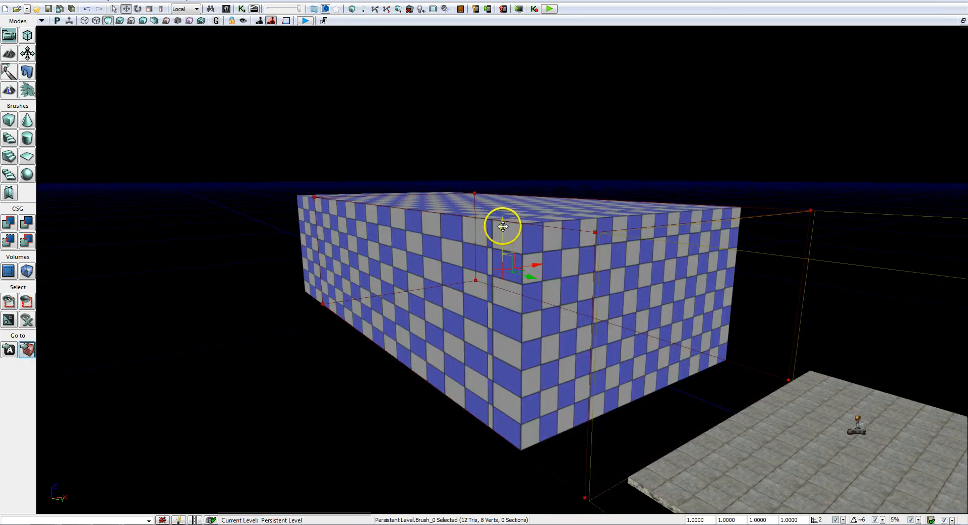
{"action": "left_click_drag", "start_coordinate": [503, 226], "coordinate": [505, 113]}
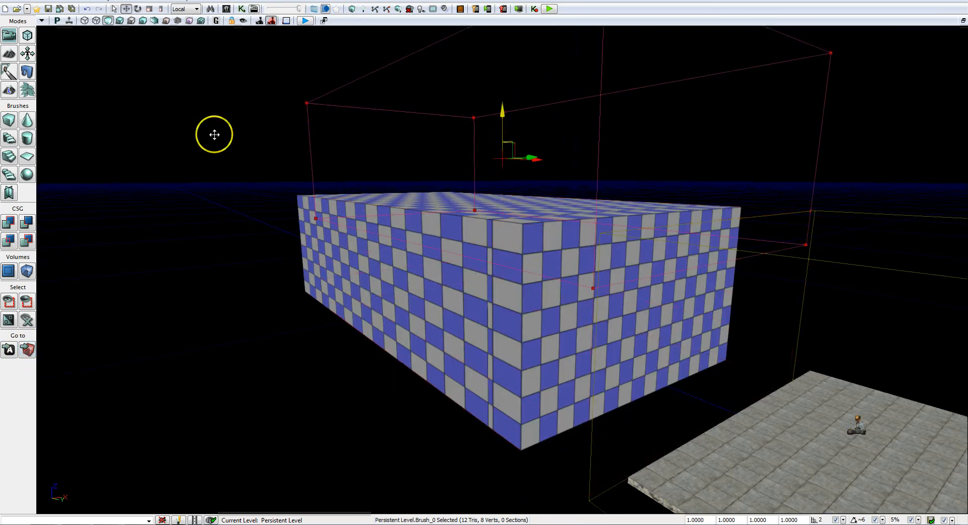
- Show the level in Brush Wireframe, cut the overlapping box brush Brush_8 and close its properties window
{"action": "left_click", "coordinate": [84, 20]}
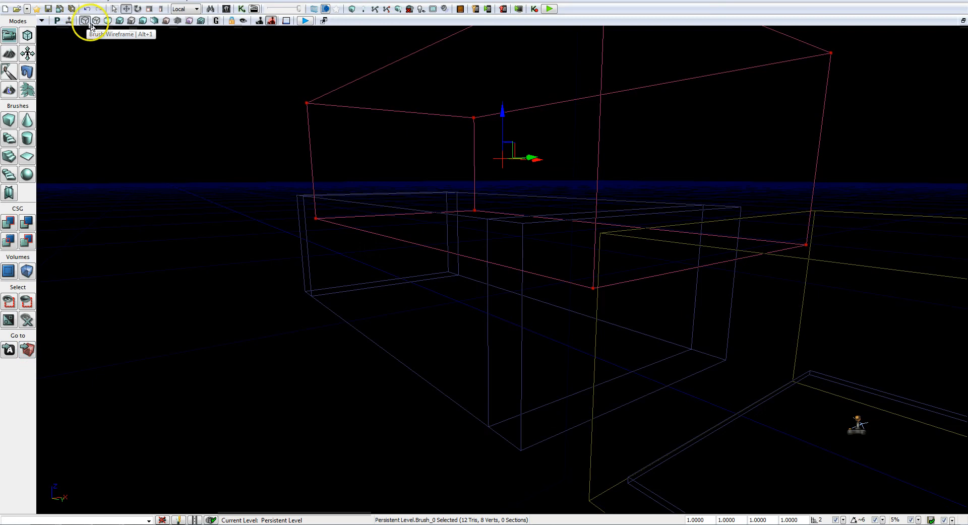
{"action": "double_click", "coordinate": [473, 413]}
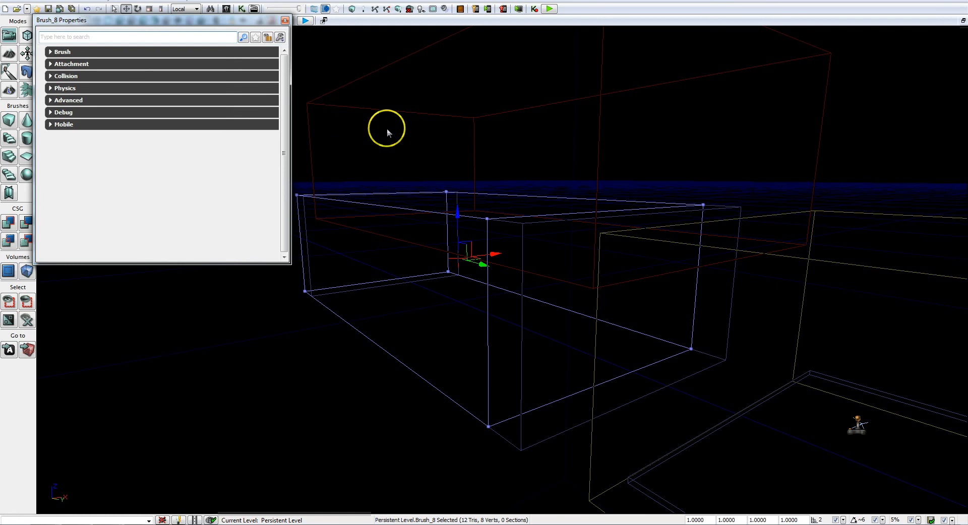
{"action": "right_click", "coordinate": [472, 414]}
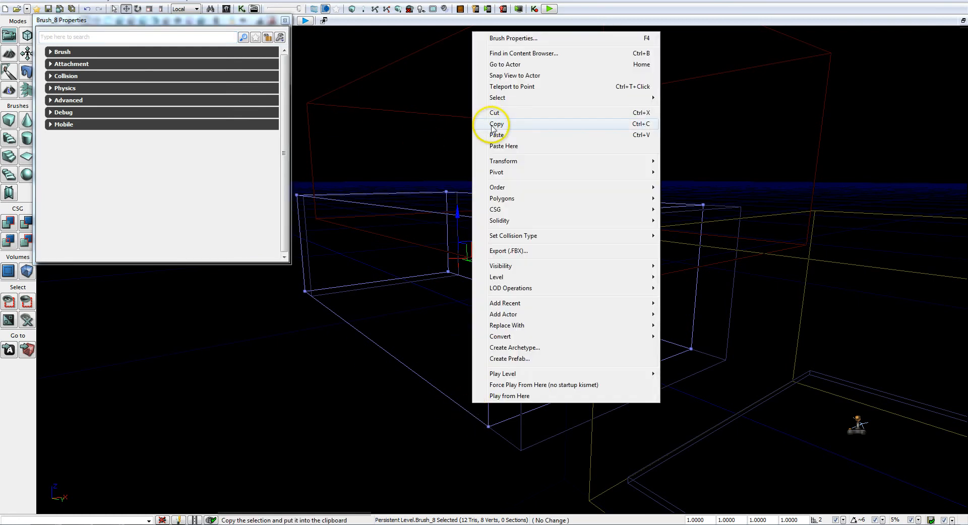
{"action": "left_click", "coordinate": [507, 113]}
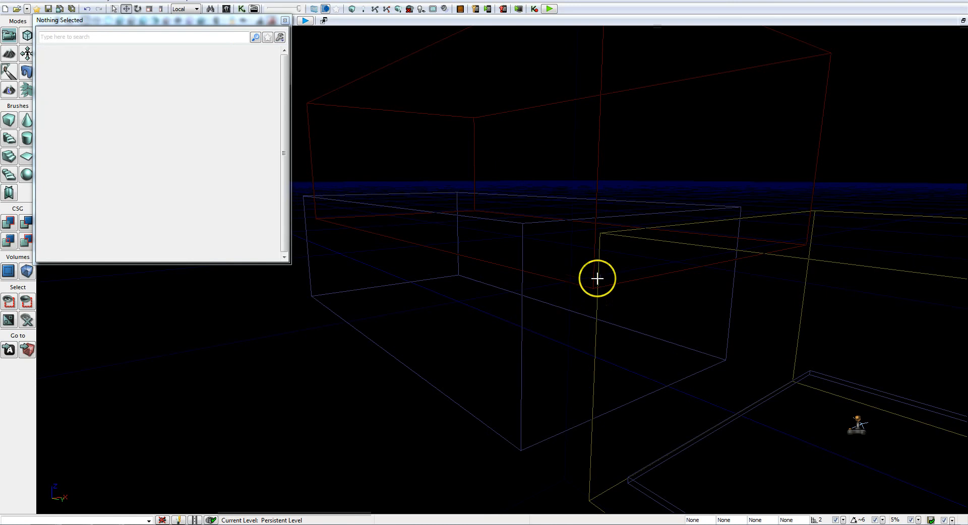
{"action": "left_click", "coordinate": [284, 20]}
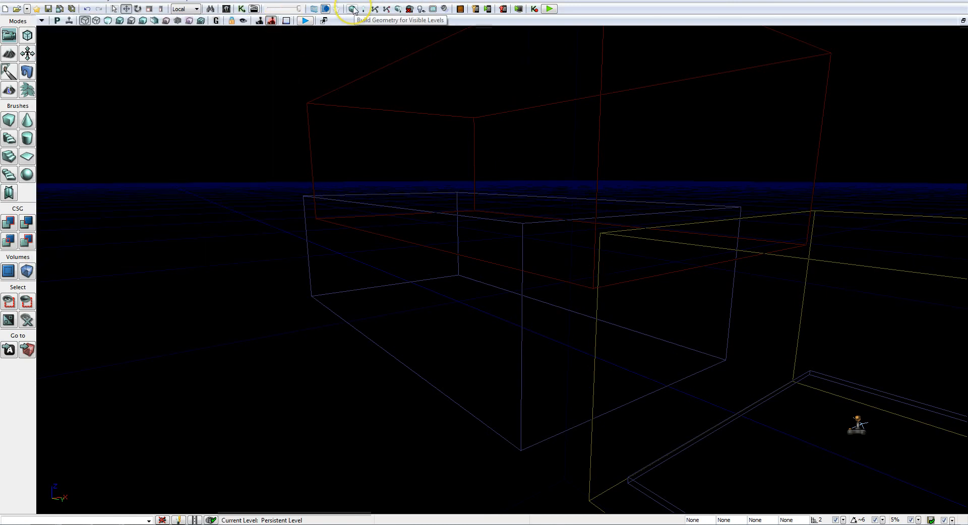
- Rebuild the level and close the Map Check report
{"action": "left_click", "coordinate": [399, 9]}
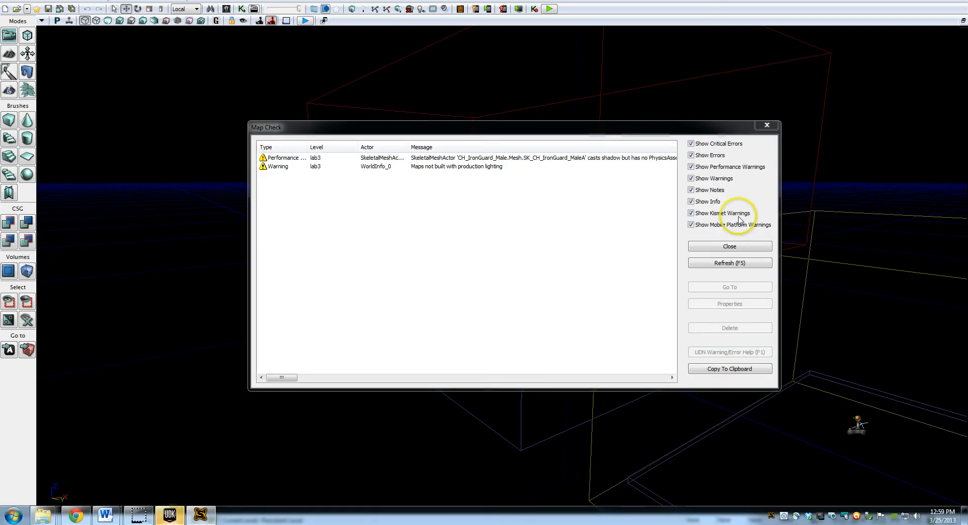
{"action": "left_click", "coordinate": [736, 248]}
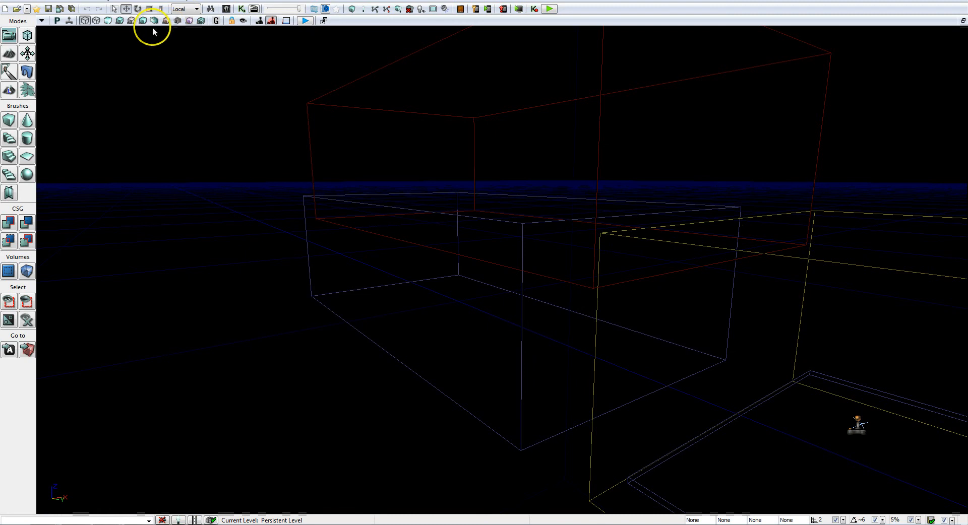
- Return the viewport to Unlit and play the level in the editor preview to check the concrete wall and tiled floor
{"action": "left_click", "coordinate": [108, 20]}
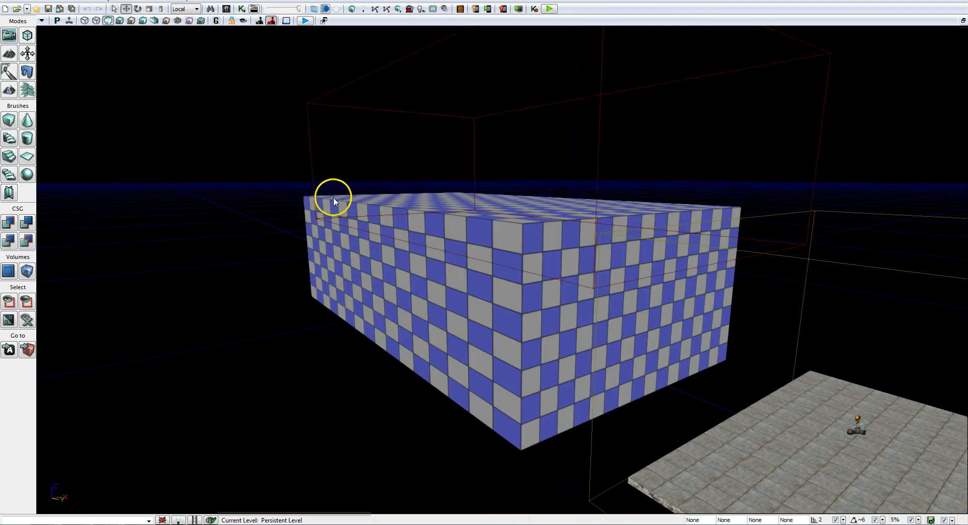
{"action": "left_click", "coordinate": [308, 197]}
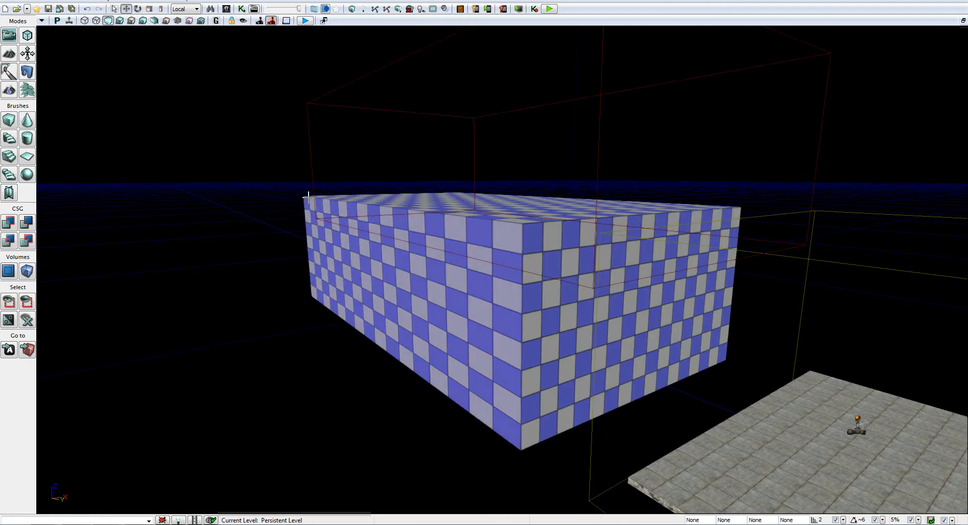
{"action": "left_click", "coordinate": [548, 10]}
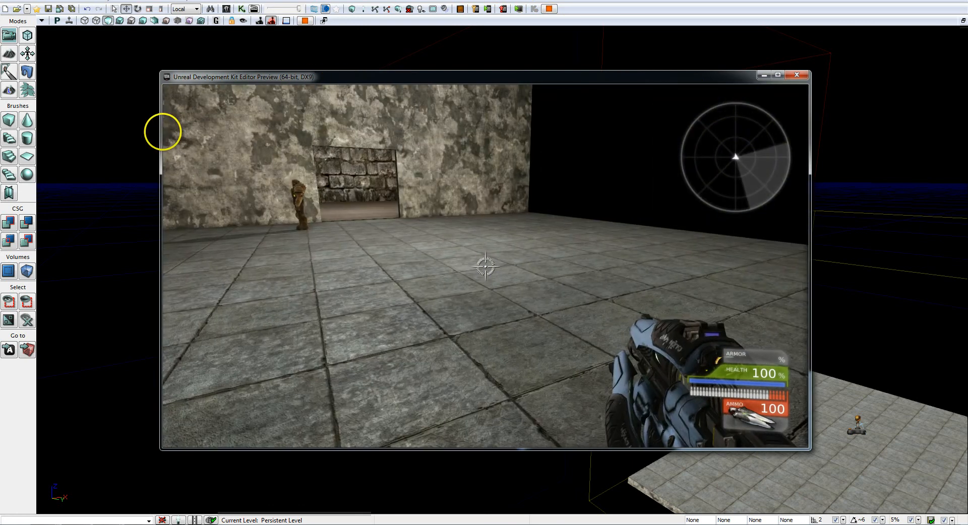
- Walk through the concrete wall's doorway to inspect the brick room in play, end the preview and dismiss the avast! notification
{"action": "key", "text": "w"}
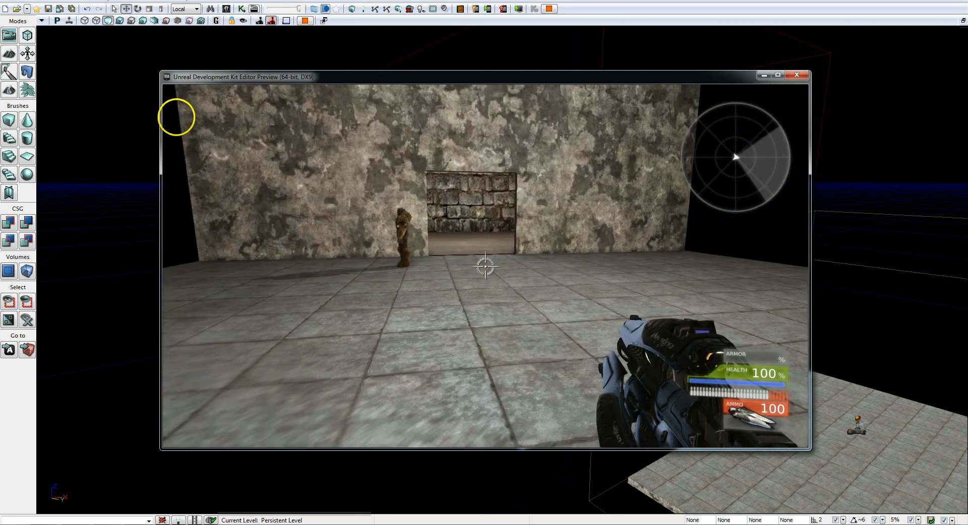
{"action": "key", "text": "w"}
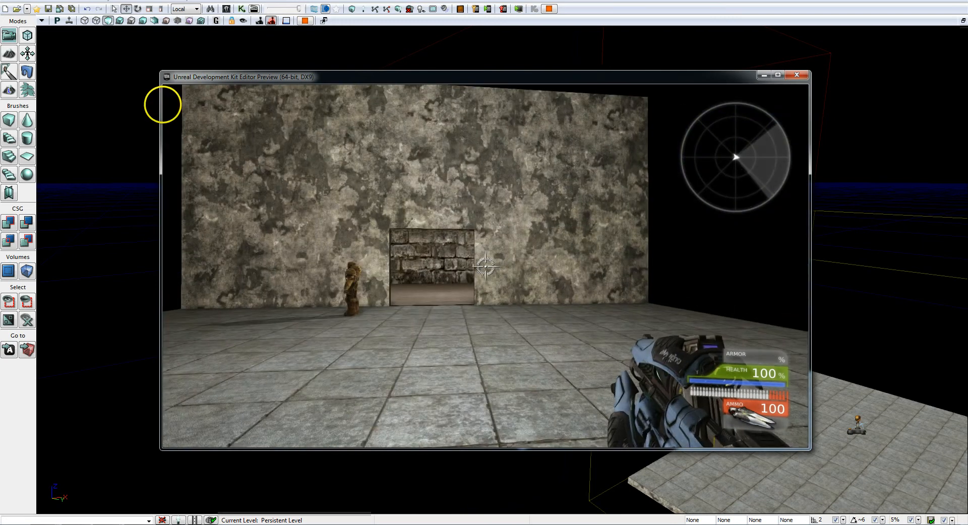
{"action": "key", "text": "s"}
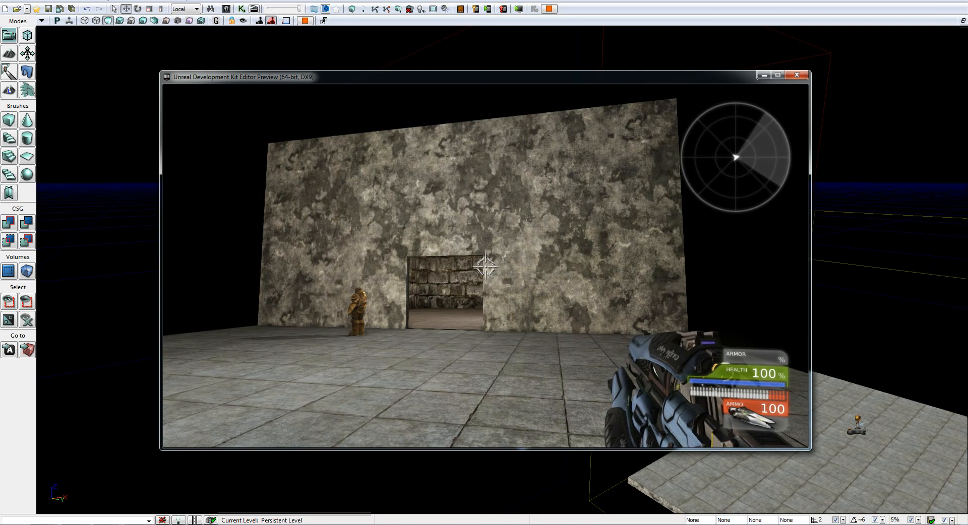
{"action": "key", "text": "w"}
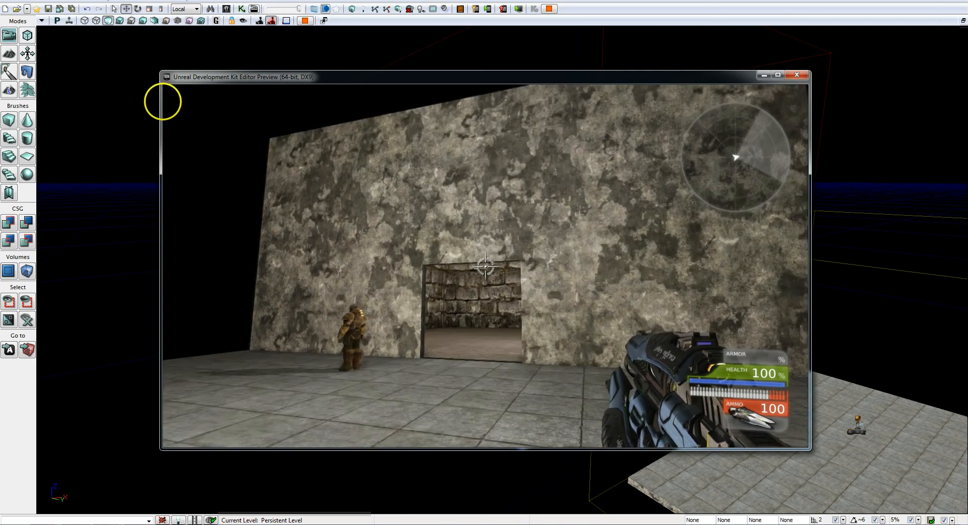
{"action": "key", "text": "w"}
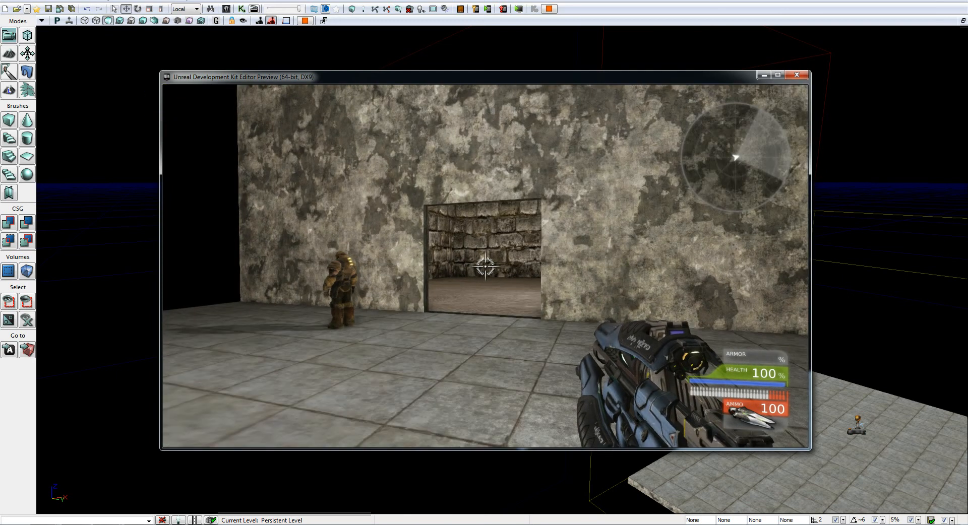
{"action": "key", "text": "w"}
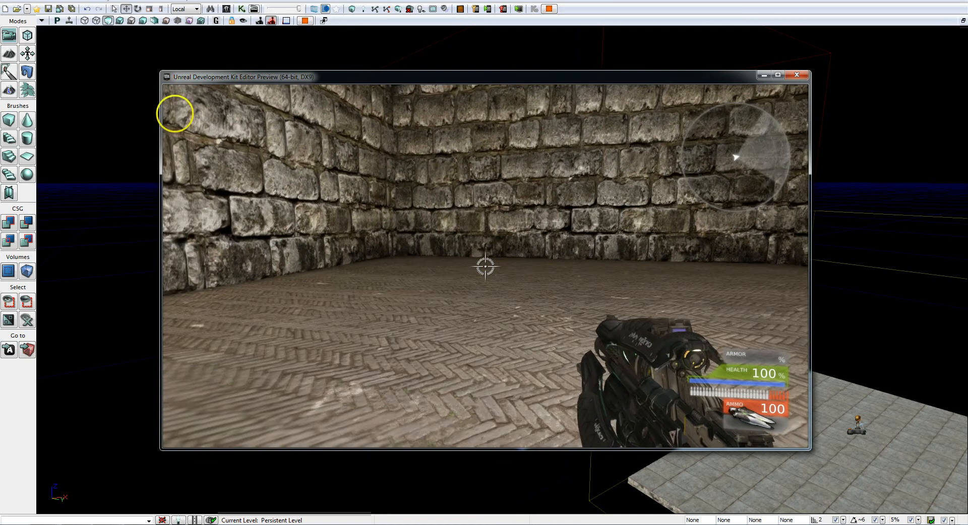
{"action": "key", "text": "w"}
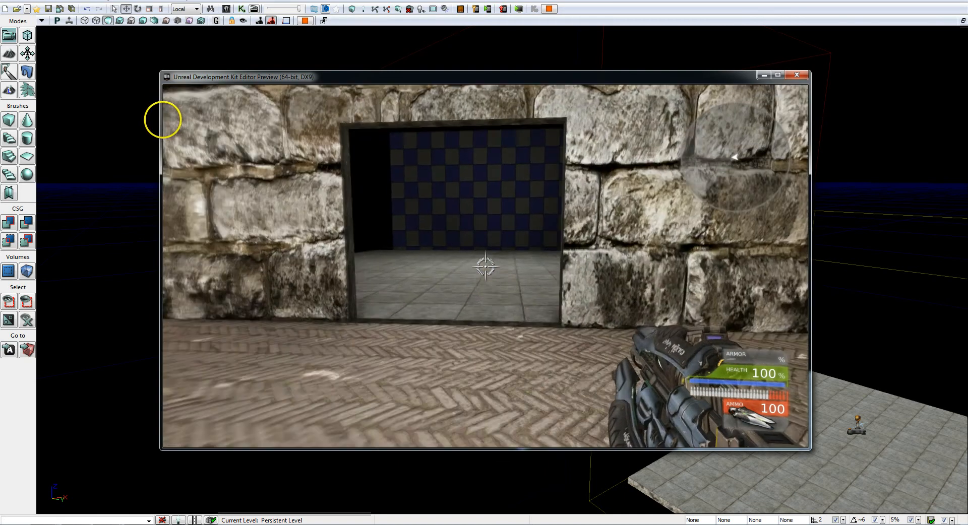
{"action": "key", "text": "w"}
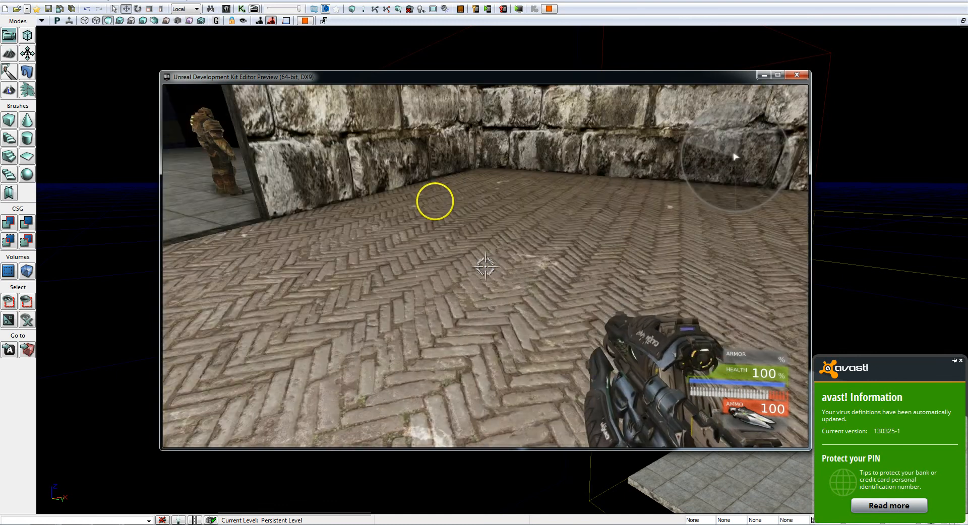
{"action": "key", "text": "Escape"}
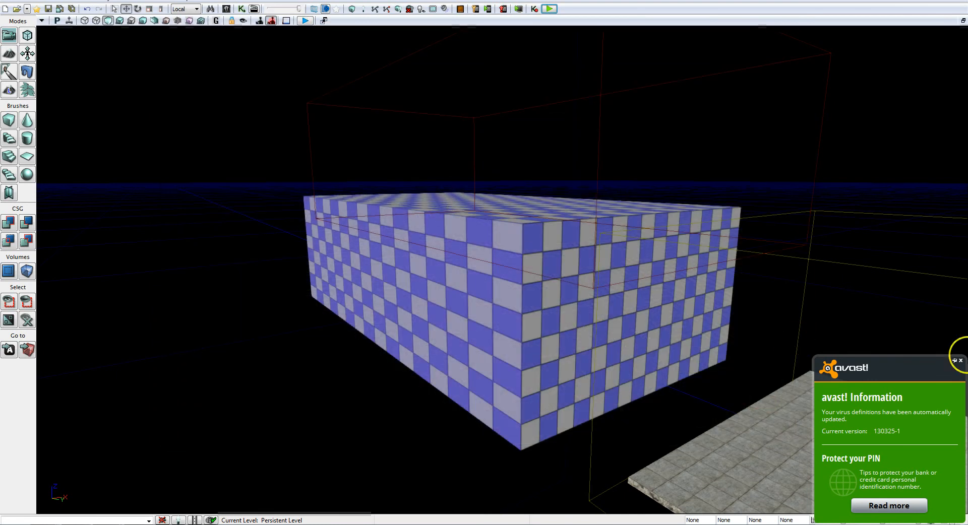
{"action": "left_click", "coordinate": [960, 361]}
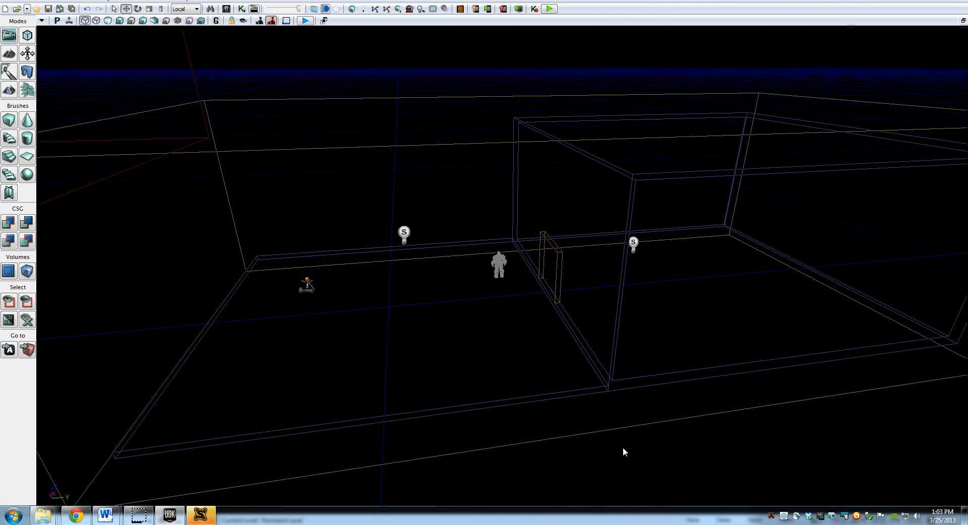
- Return the viewport from wireframe to Unlit and frame the tiled floor and concrete room from outside
{"action": "left_click_drag", "start_coordinate": [607, 320], "coordinate": [447, 321]}
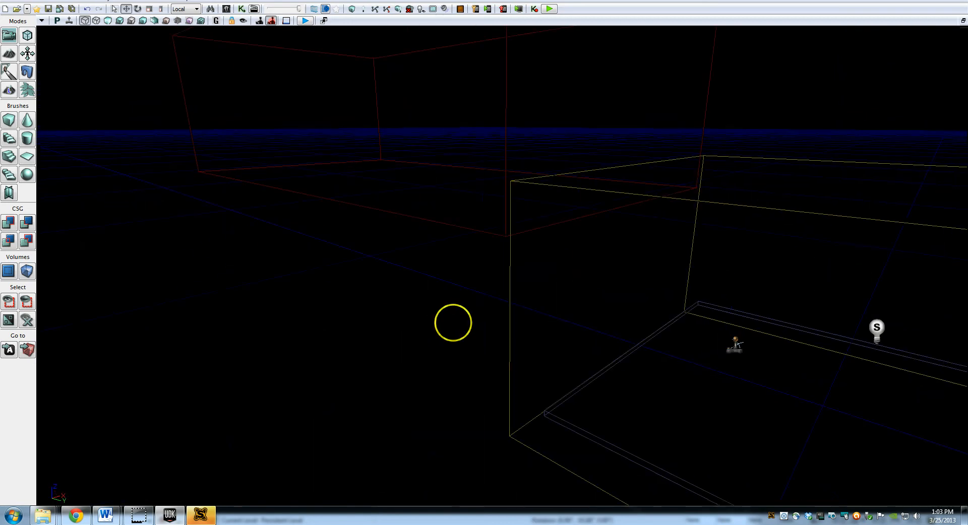
{"action": "left_click_drag", "start_coordinate": [453, 323], "coordinate": [512, 316]}
{"action": "left_click", "coordinate": [115, 19]}
{"action": "left_click", "coordinate": [108, 20]}
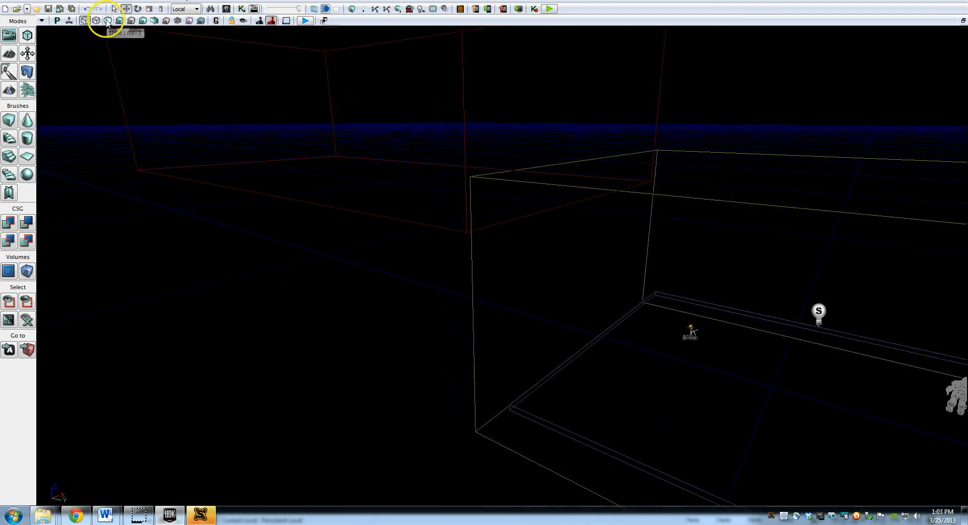
{"action": "left_click_drag", "start_coordinate": [365, 279], "coordinate": [409, 291]}
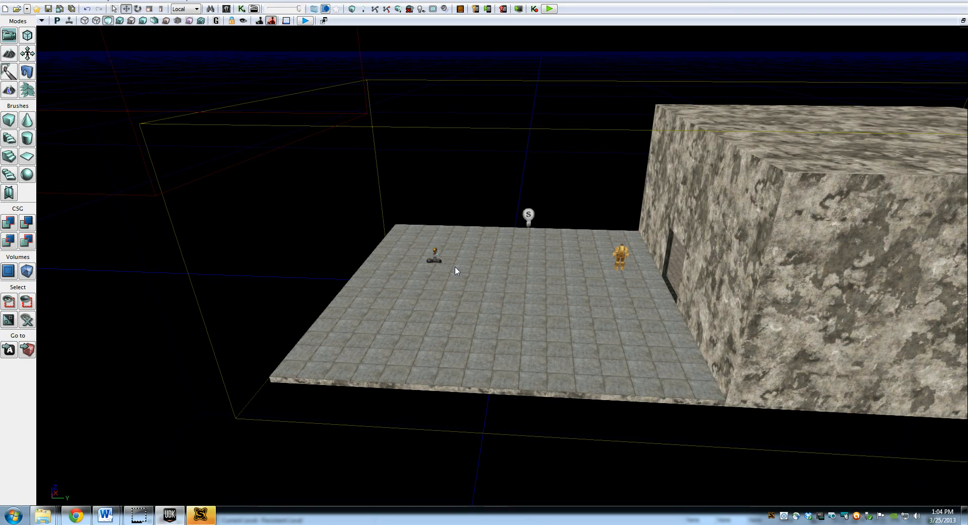
{"action": "left_click", "coordinate": [464, 202]}
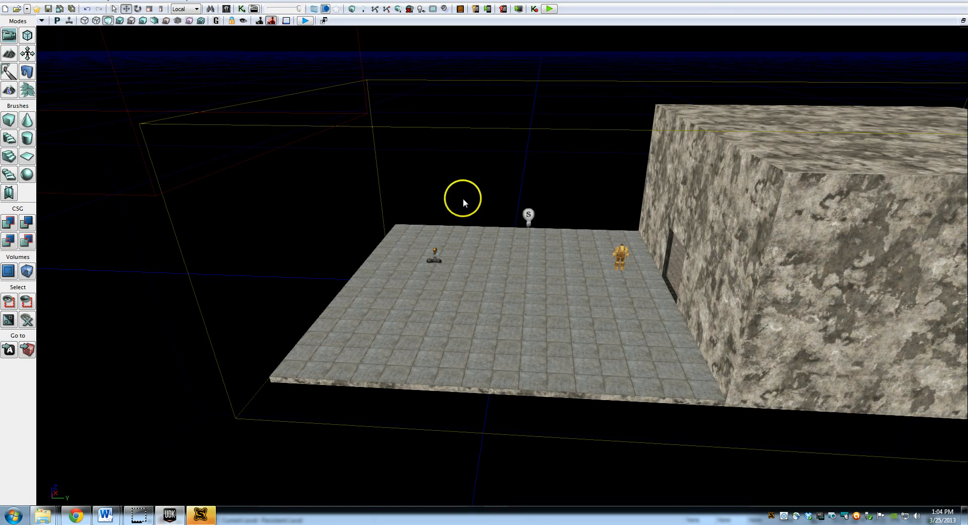
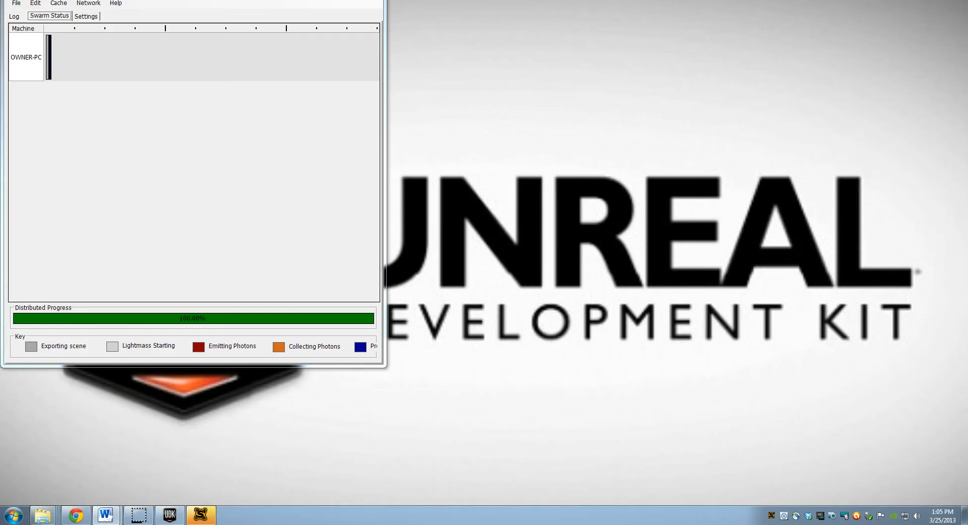
- Locate the WoodCrate.tga file on the desktop and switch back to the UDK editor
{"action": "left_click", "coordinate": [287, 56]}
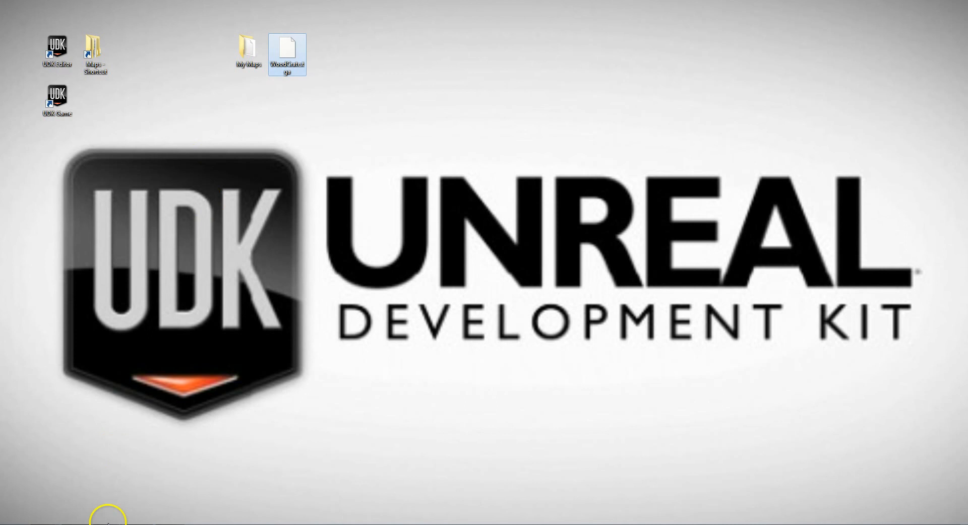
{"action": "mouse_move", "coordinate": [574, 524]}
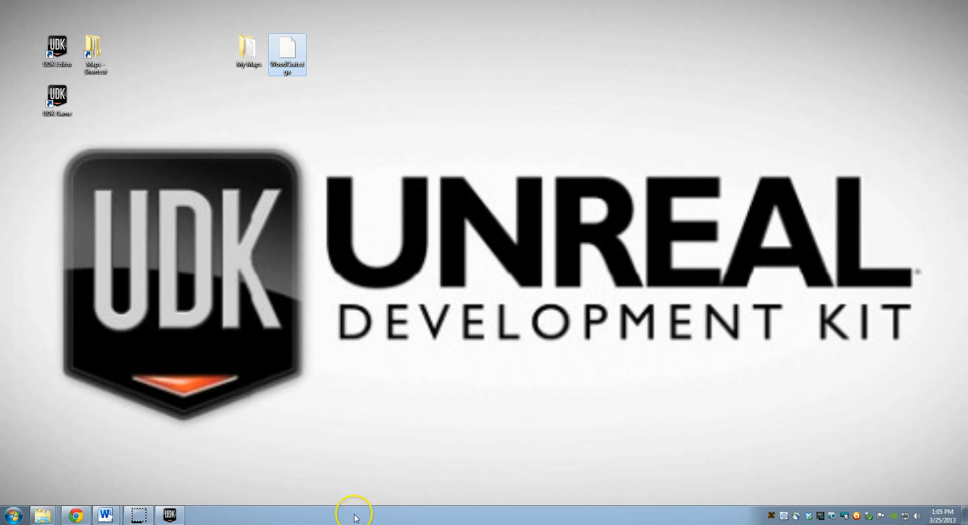
{"action": "left_click", "coordinate": [174, 516]}
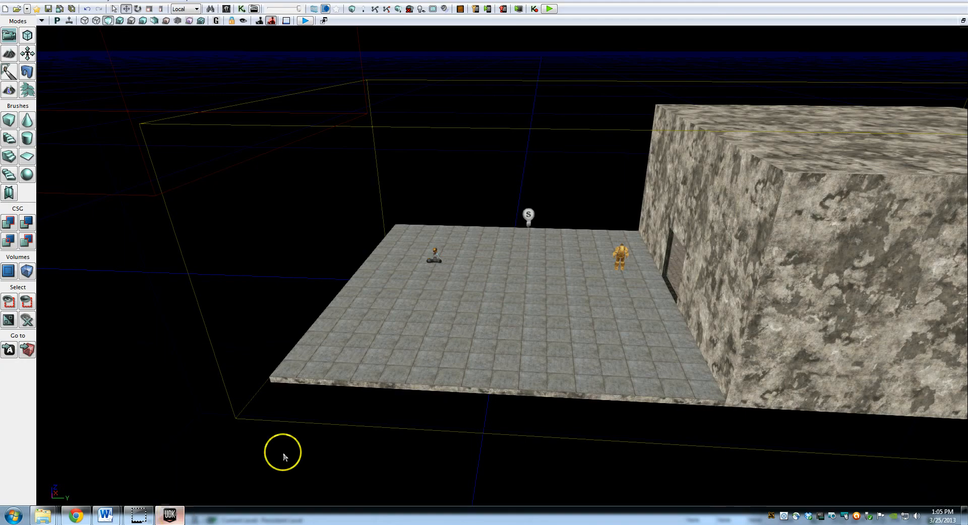
- Open the Content Browser and select the lab3 package under NewPackages
{"action": "left_click", "coordinate": [227, 9]}
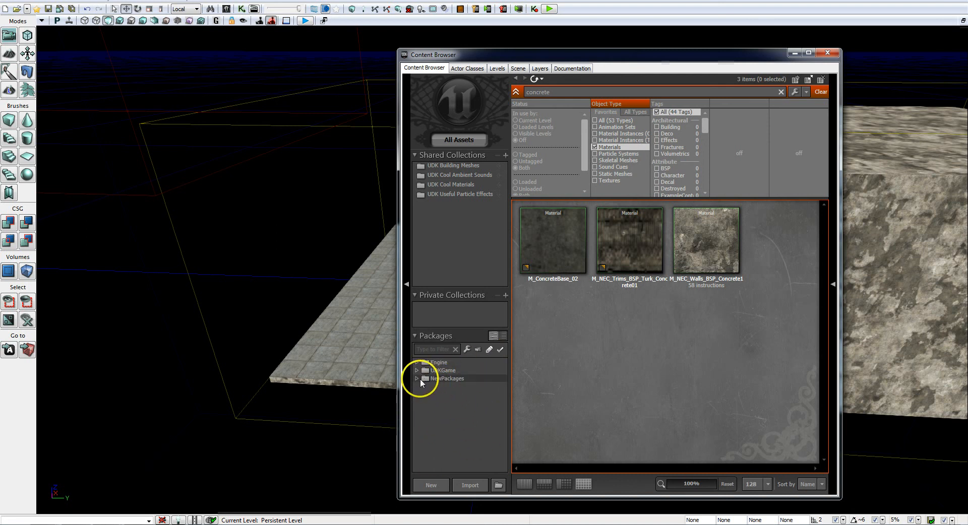
{"action": "left_click", "coordinate": [440, 378]}
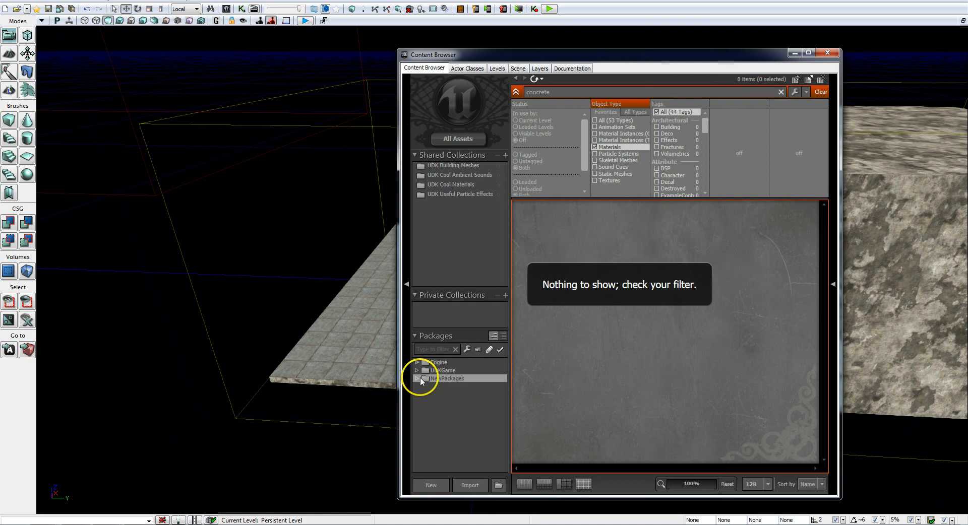
{"action": "left_click", "coordinate": [417, 379]}
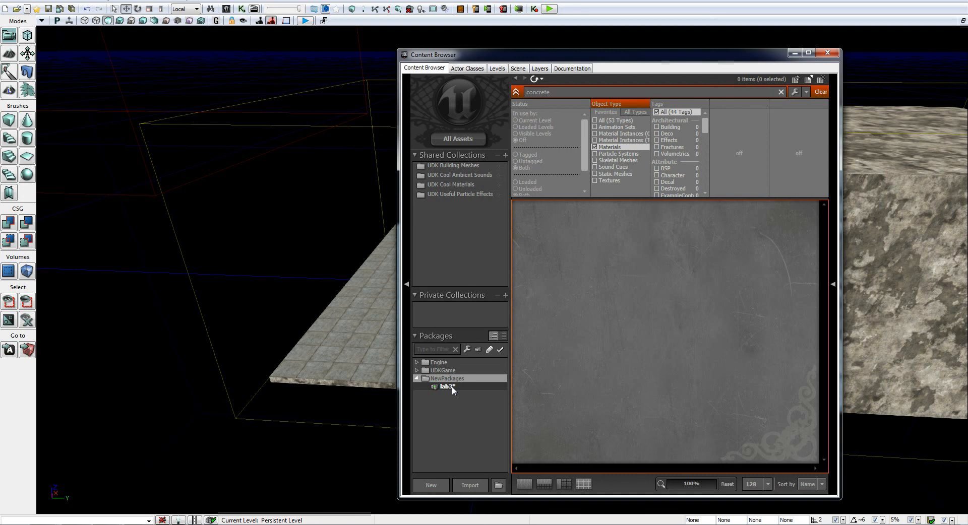
{"action": "left_click", "coordinate": [447, 387]}
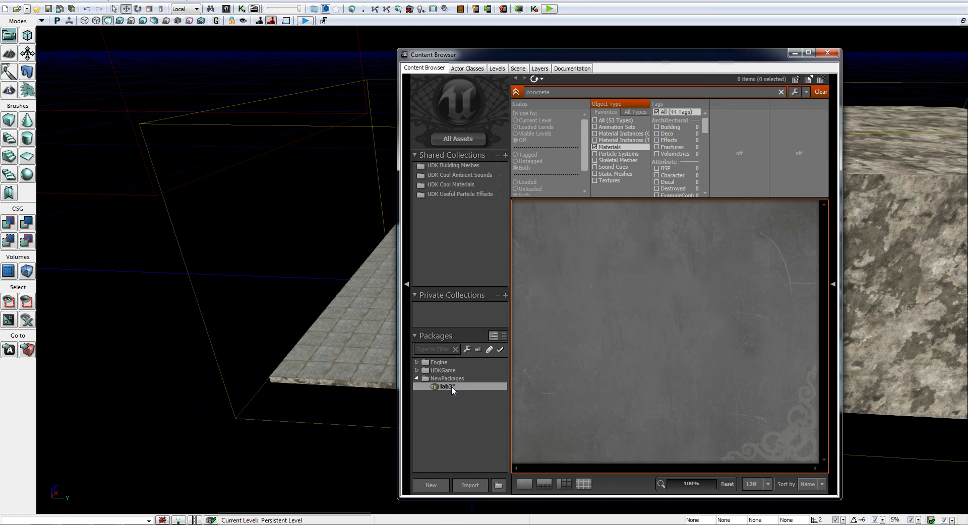
- Start an asset import and choose WoodCrate.tga from the Desktop folder
{"action": "left_click", "coordinate": [469, 485]}
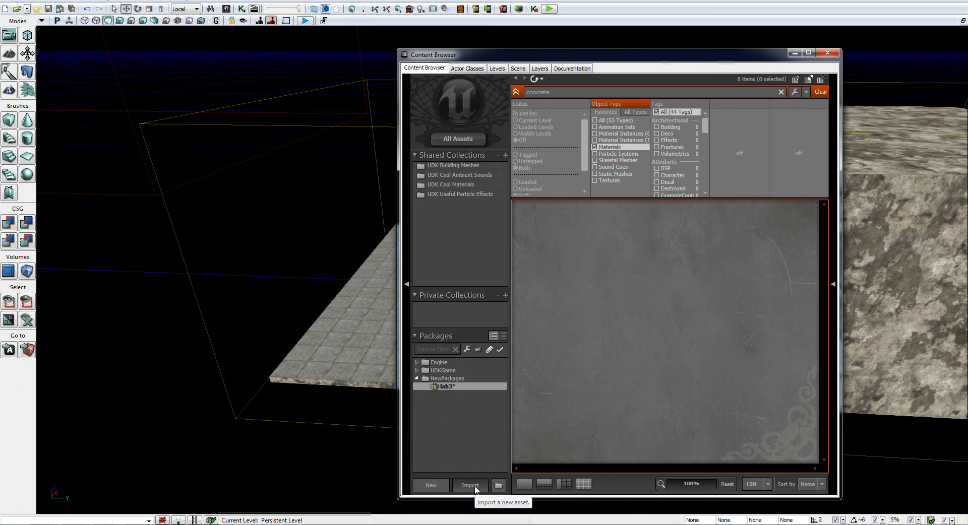
{"action": "left_click", "coordinate": [475, 487]}
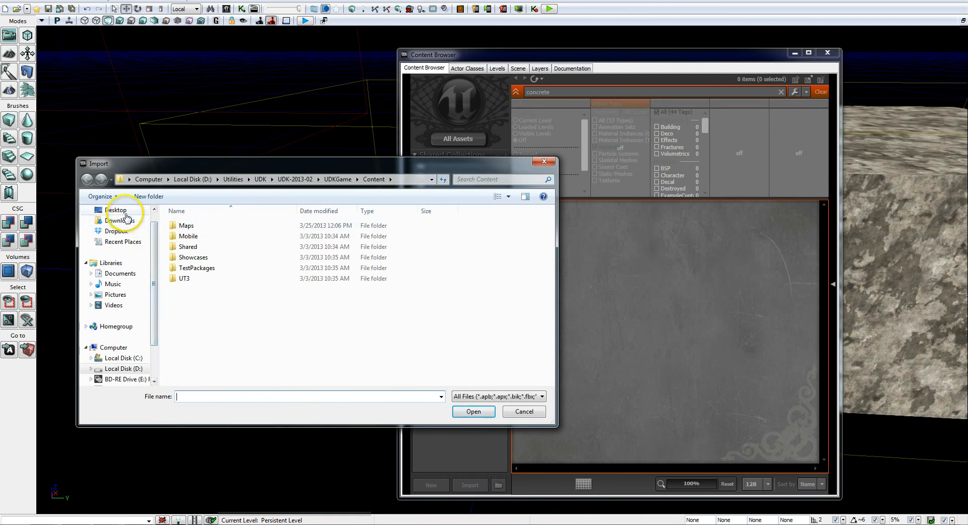
{"action": "scroll", "coordinate": [125, 219], "scroll_direction": "up", "scroll_amount": 1}
{"action": "left_click", "coordinate": [115, 226]}
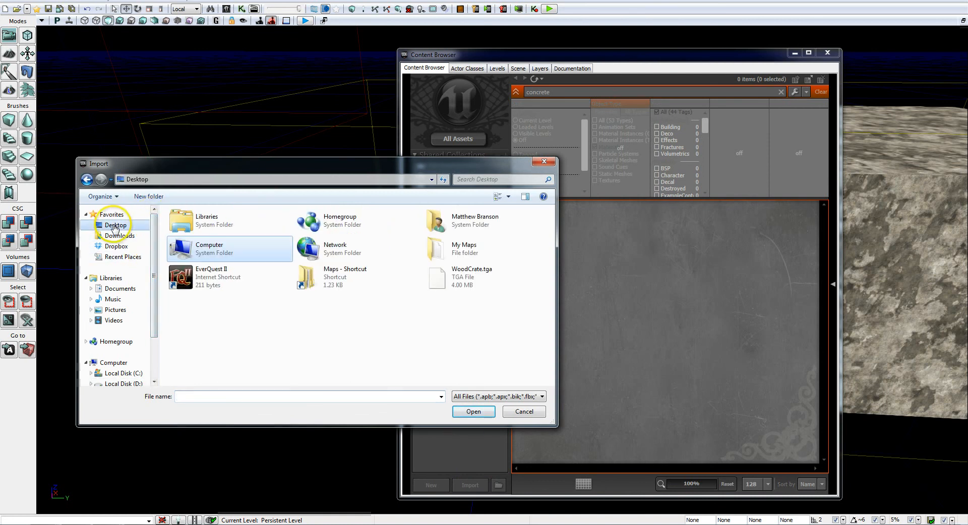
{"action": "double_click", "coordinate": [474, 284]}
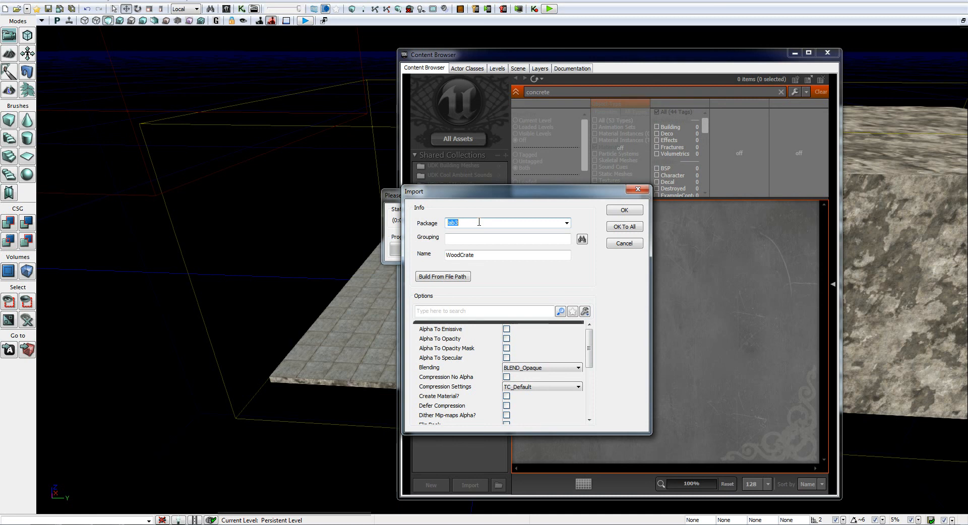
- Set the import grouping to Texture and import WoodCrate into the lab3 package
{"action": "left_click", "coordinate": [462, 240]}
{"action": "left_click", "coordinate": [462, 239]}
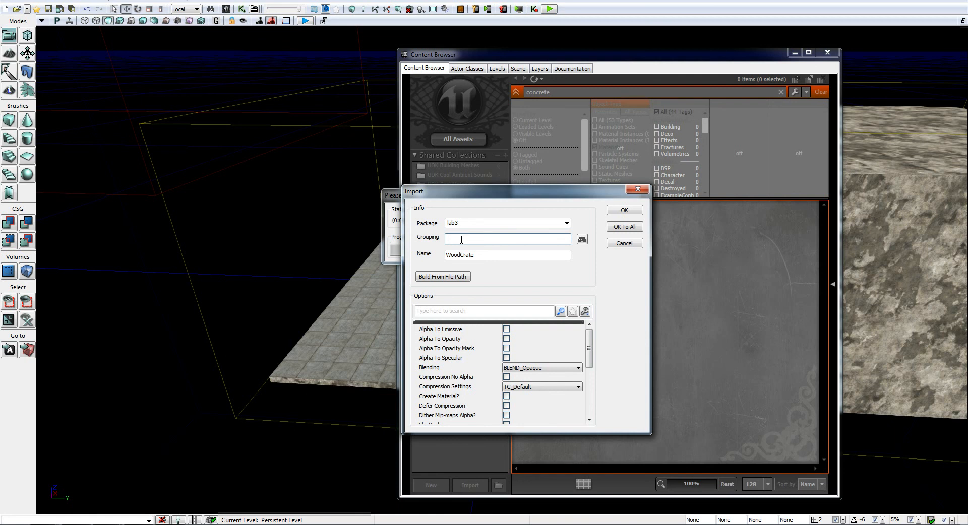
{"action": "type", "text": "Texture"}
{"action": "left_click", "coordinate": [625, 211]}
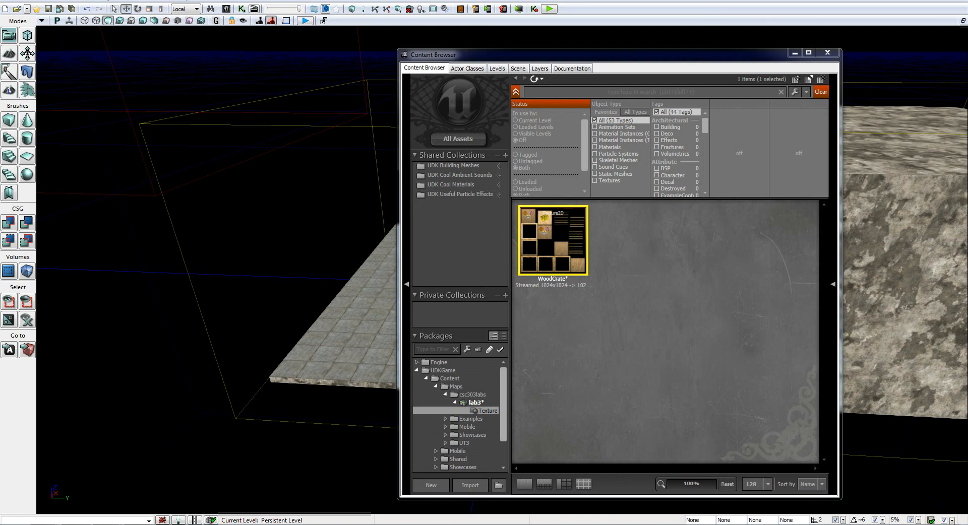
- Start a new Material asset in the lab3 package and move its dialog clear of the Content Browser
{"action": "mouse_move", "coordinate": [554, 251]}
{"action": "left_click", "coordinate": [619, 283]}
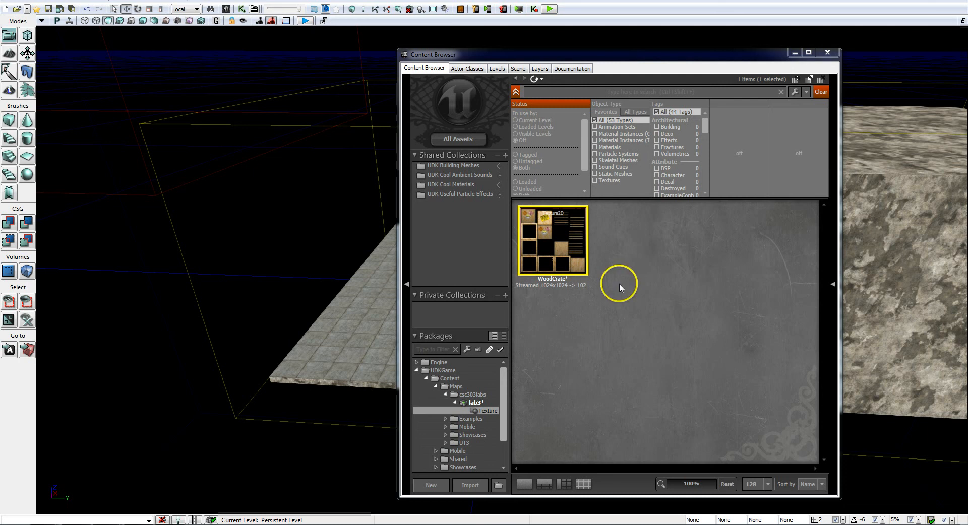
{"action": "right_click", "coordinate": [632, 259]}
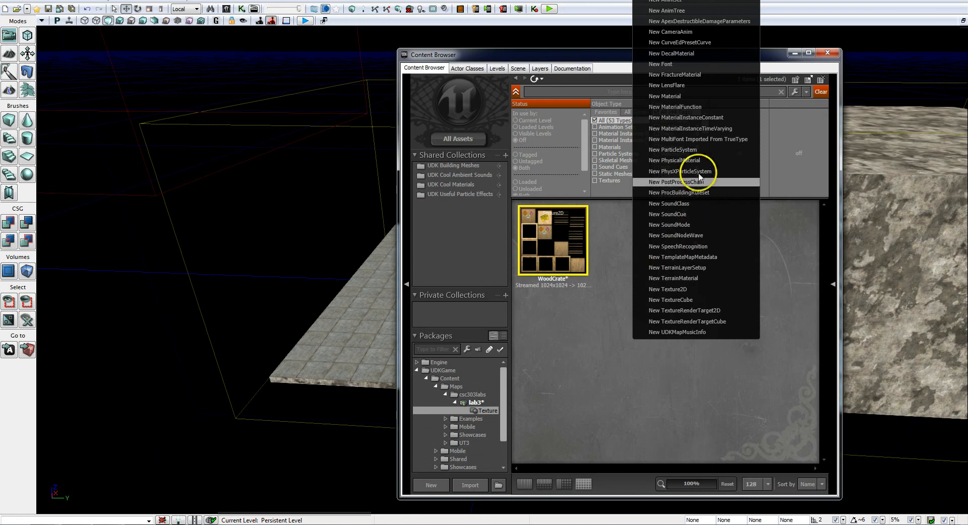
{"action": "left_click", "coordinate": [686, 98]}
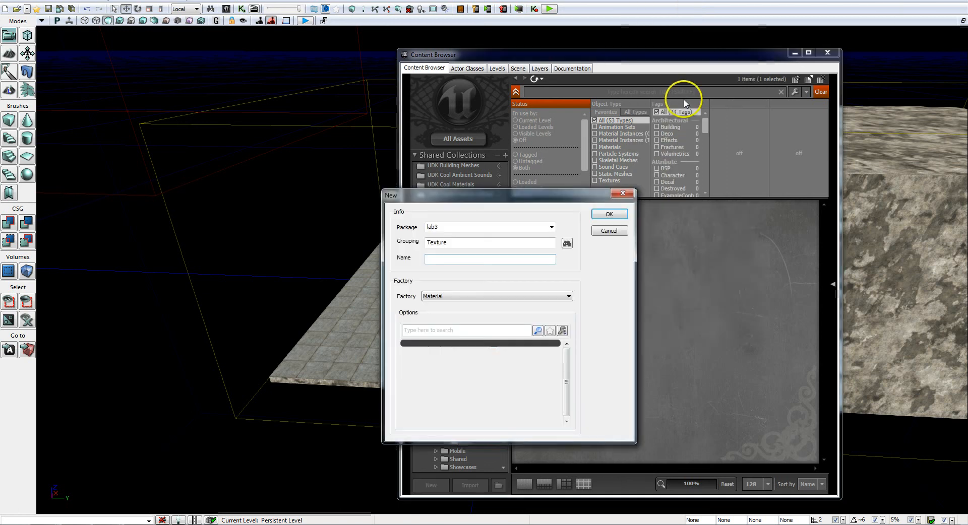
{"action": "left_click_drag", "start_coordinate": [480, 197], "coordinate": [217, 136]}
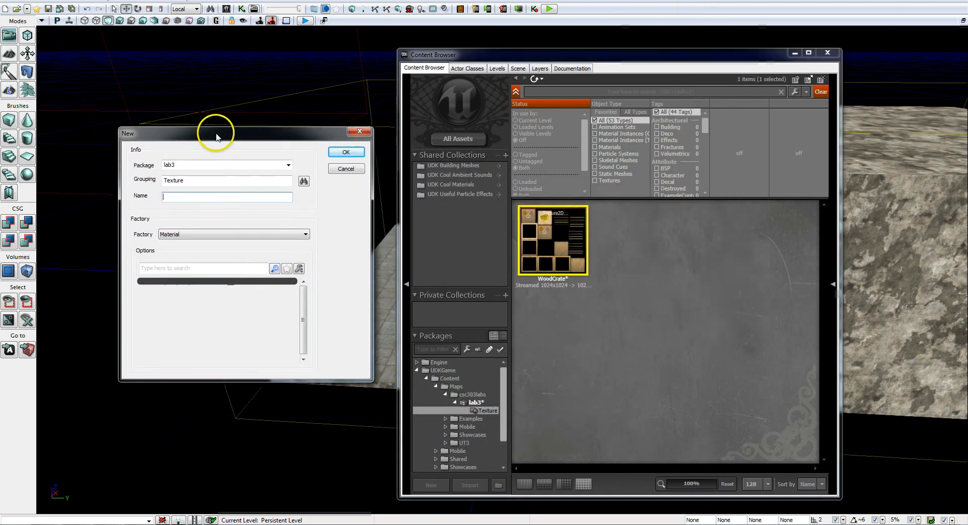
- Set the new material's grouping to Material and its name to crate_material
{"action": "left_click", "coordinate": [255, 166]}
{"action": "left_click", "coordinate": [204, 180]}
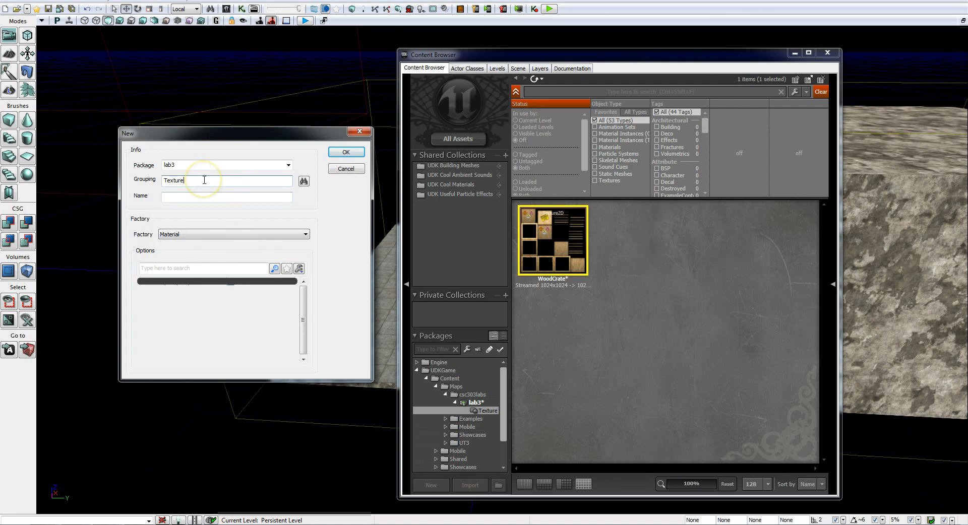
{"action": "left_click", "coordinate": [204, 180]}
{"action": "key", "text": "BackSpace"}
{"action": "left_click", "coordinate": [205, 197]}
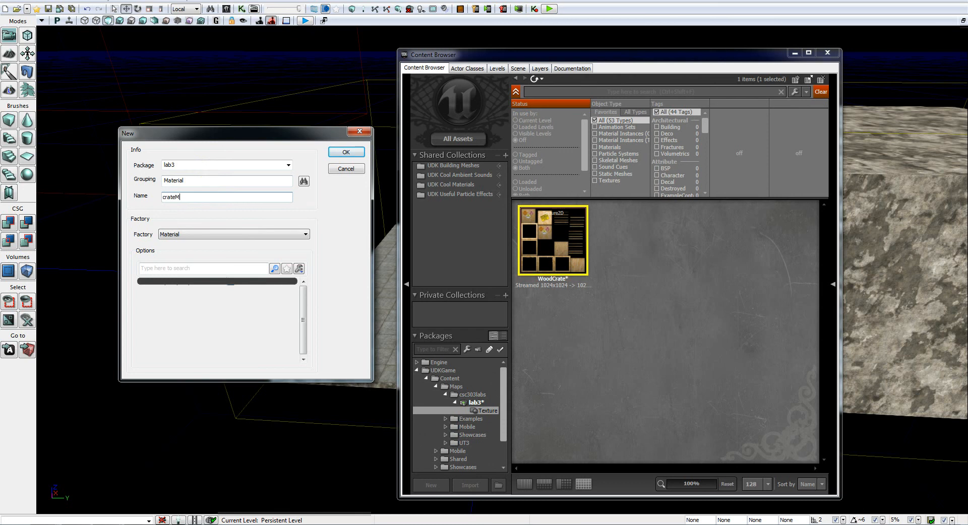
{"action": "type", "text": "crateMateial"}
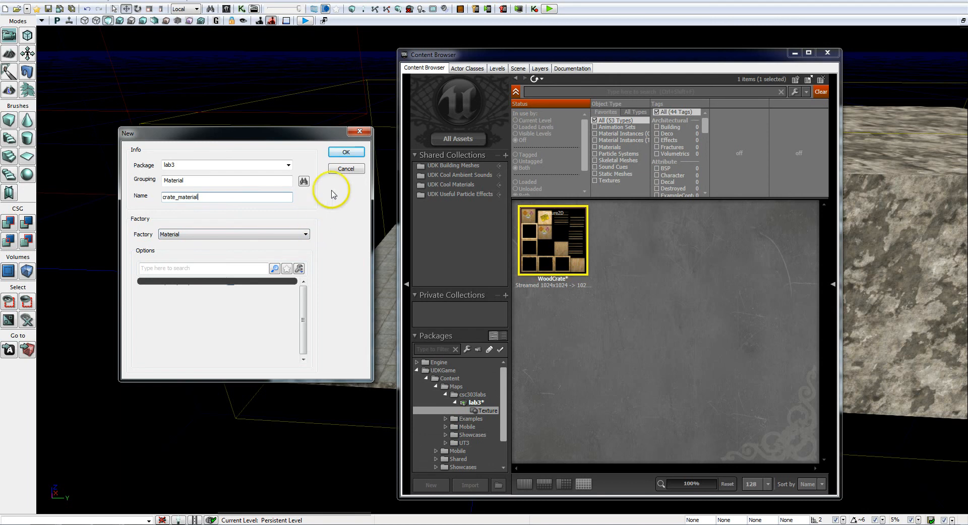
- Create crate_material and arrange its Material Editor beside the Content Browser so both are accessible
{"action": "left_click", "coordinate": [344, 152]}
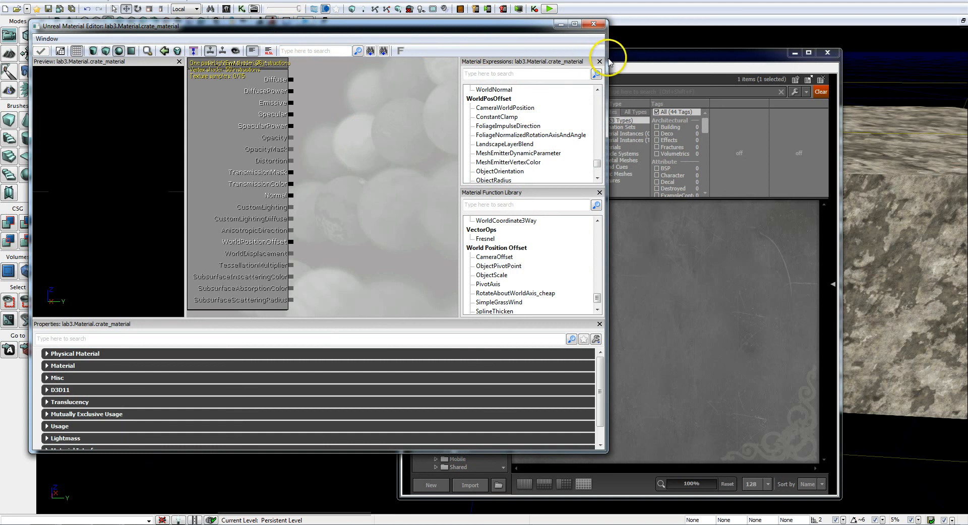
{"action": "left_click_drag", "start_coordinate": [417, 34], "coordinate": [290, 109]}
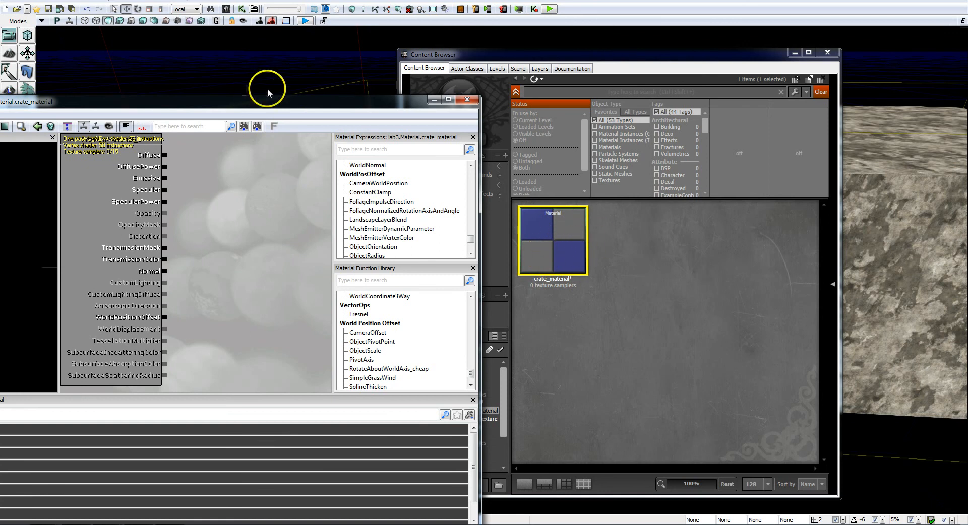
{"action": "left_click_drag", "start_coordinate": [288, 104], "coordinate": [890, 104]}
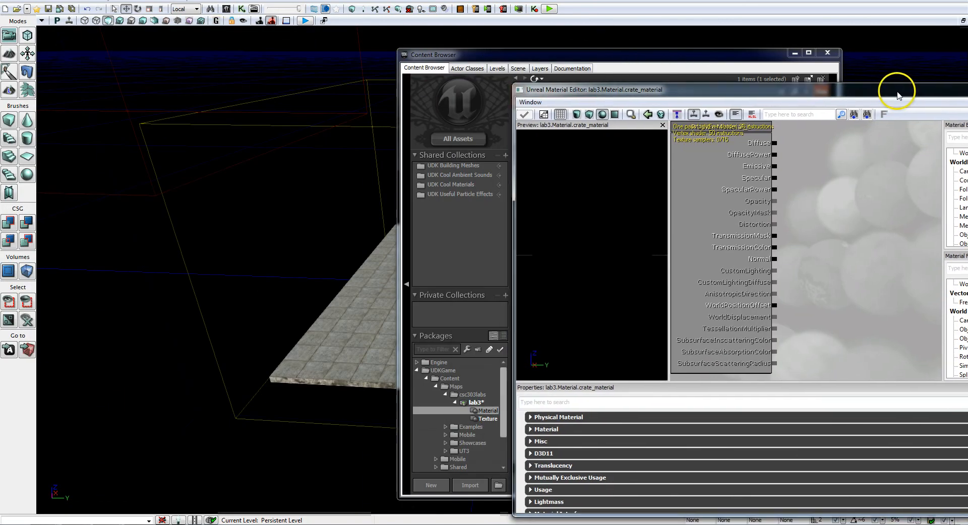
{"action": "left_click_drag", "start_coordinate": [481, 55], "coordinate": [101, 40]}
{"action": "left_click_drag", "start_coordinate": [630, 93], "coordinate": [576, 43]}
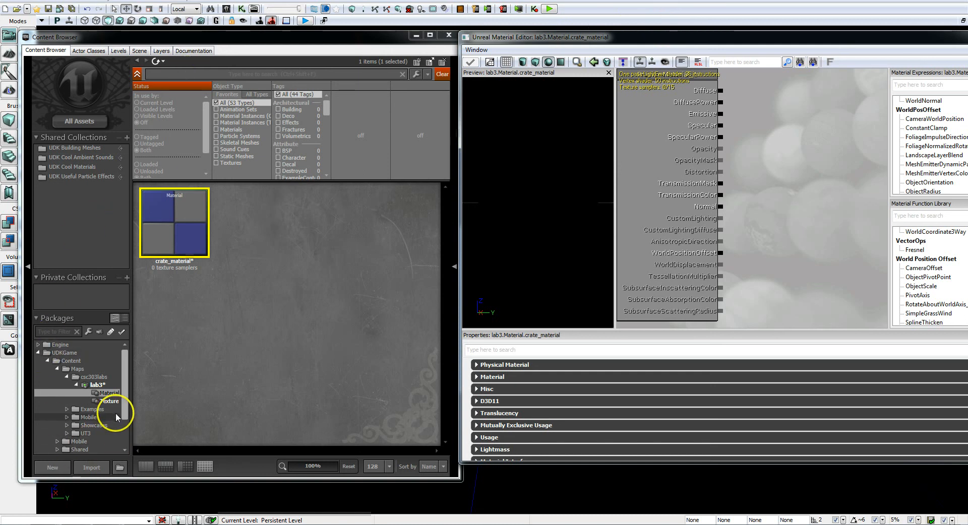
- Select the WoodCrate texture in the lab3 Texture group and bring the whole Material Editor into view
{"action": "left_click", "coordinate": [108, 402]}
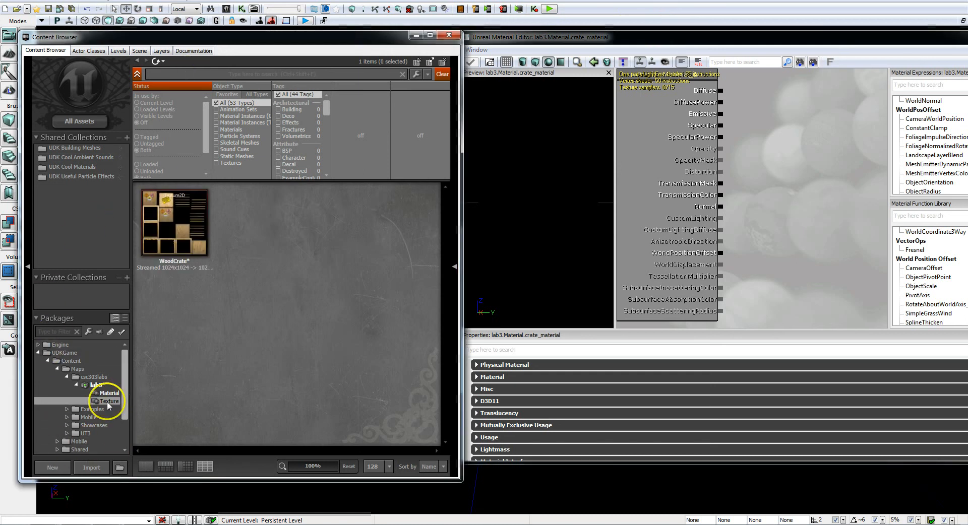
{"action": "left_click", "coordinate": [178, 228]}
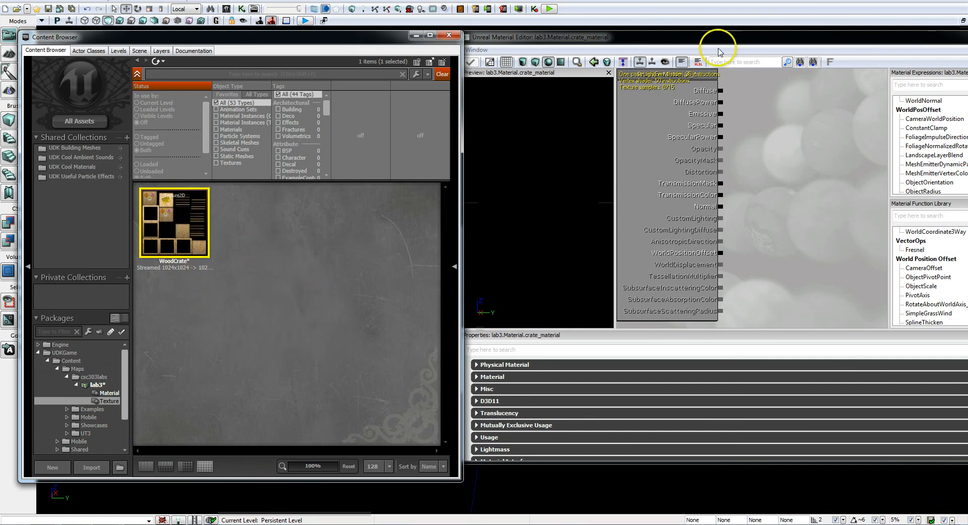
{"action": "left_click_drag", "start_coordinate": [713, 36], "coordinate": [496, 42]}
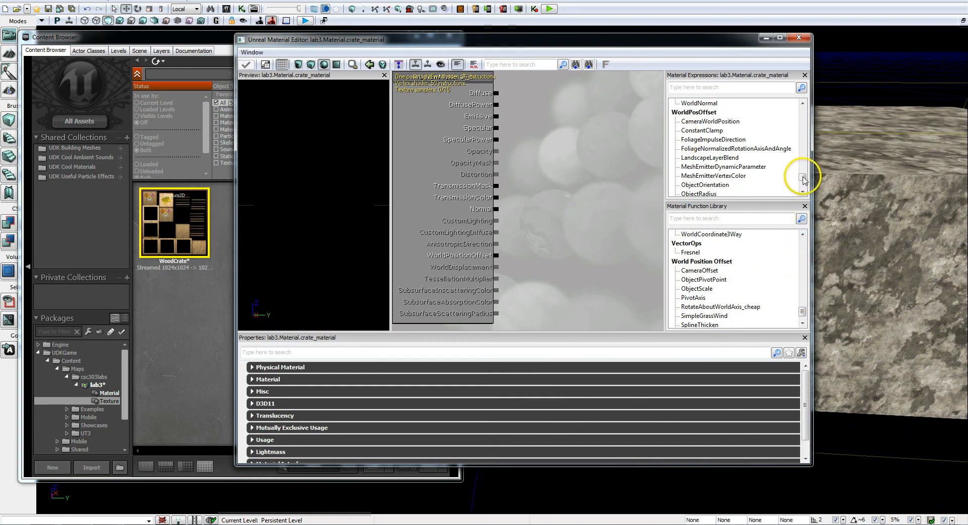
- Add a TextureSample expression using the selected WoodCrate texture to the crate_material graph
{"action": "scroll", "coordinate": [802, 171], "scroll_direction": "up", "scroll_amount": 5}
{"action": "mouse_move", "coordinate": [803, 167]}
{"action": "left_mouse_down"}
{"action": "mouse_move", "coordinate": [805, 156]}
{"action": "mouse_move", "coordinate": [805, 175]}
{"action": "left_mouse_up"}
{"action": "scroll", "coordinate": [805, 175], "scroll_direction": "up", "scroll_amount": 2}
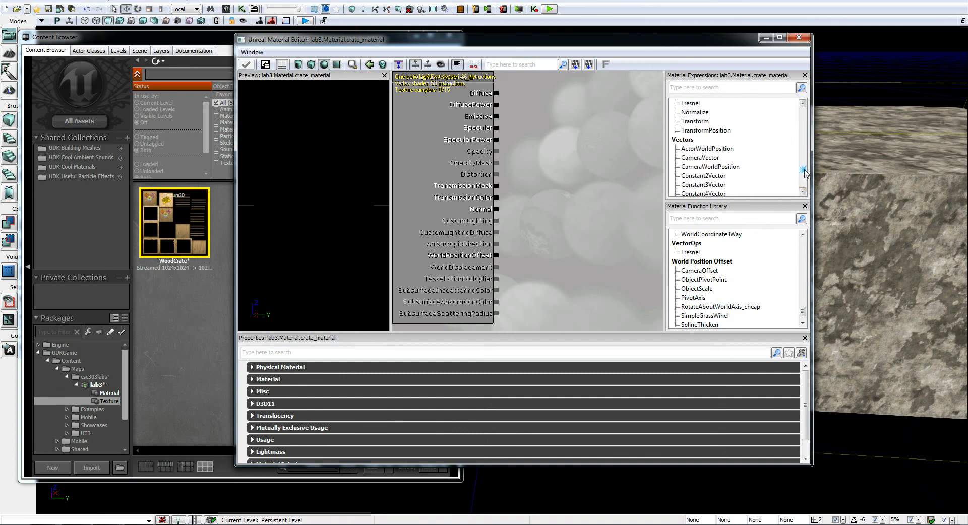
{"action": "left_click_drag", "start_coordinate": [805, 174], "coordinate": [803, 155]}
{"action": "left_click", "coordinate": [684, 132]}
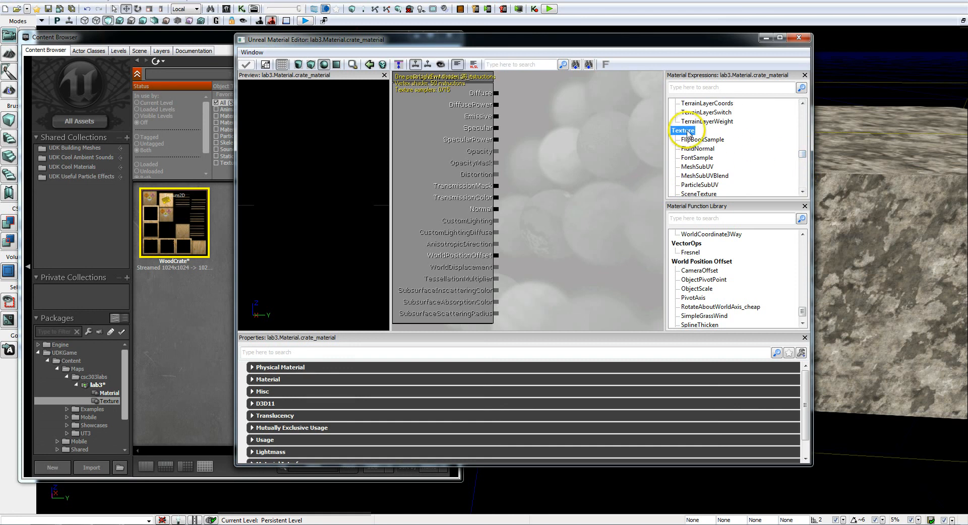
{"action": "left_click", "coordinate": [802, 192]}
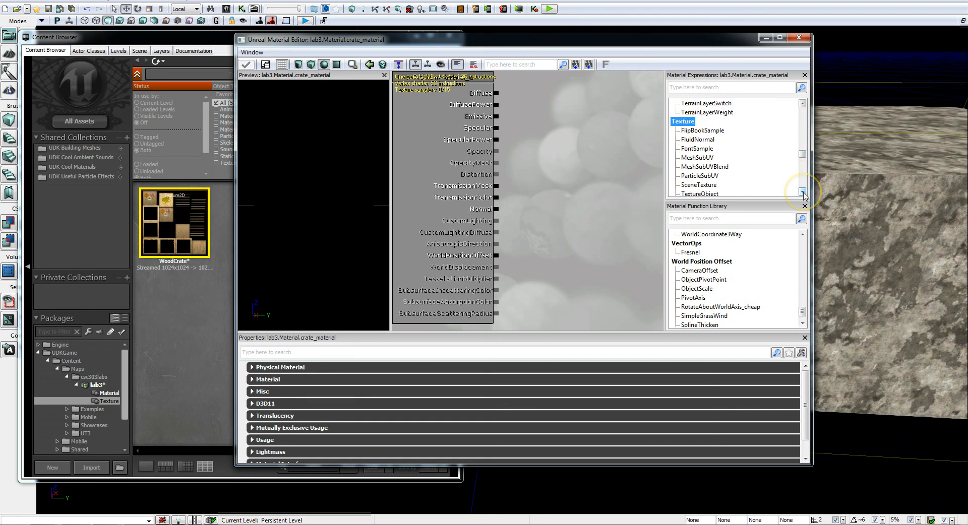
{"action": "left_click", "coordinate": [802, 192]}
{"action": "left_click", "coordinate": [802, 192]}
{"action": "left_click", "coordinate": [802, 192]}
{"action": "left_click", "coordinate": [802, 192]}
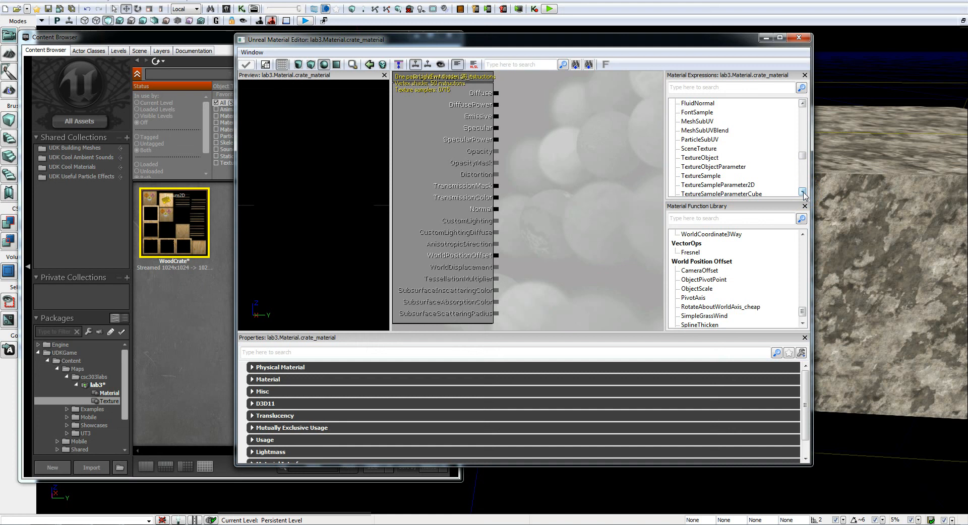
{"action": "left_click", "coordinate": [701, 176]}
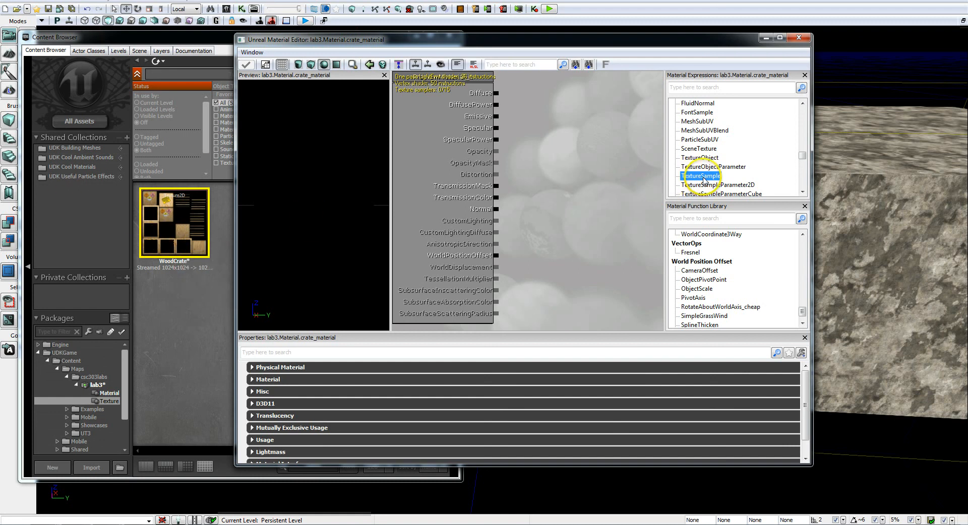
{"action": "left_click_drag", "start_coordinate": [703, 178], "coordinate": [610, 179]}
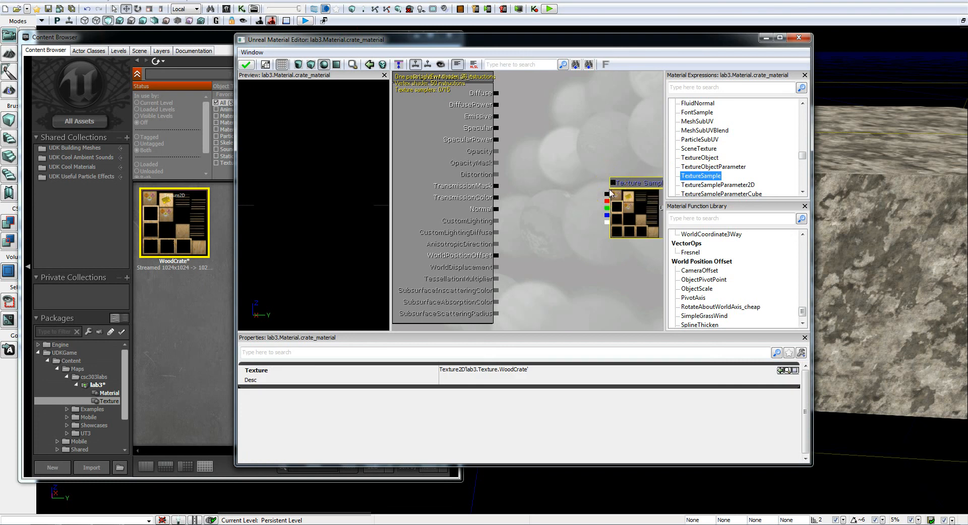
- Connect the Texture Sample's combined color output to the material's Diffuse input and rotate the preview sphere to check it
{"action": "left_click", "coordinate": [635, 184]}
{"action": "left_click_drag", "start_coordinate": [608, 196], "coordinate": [497, 94]}
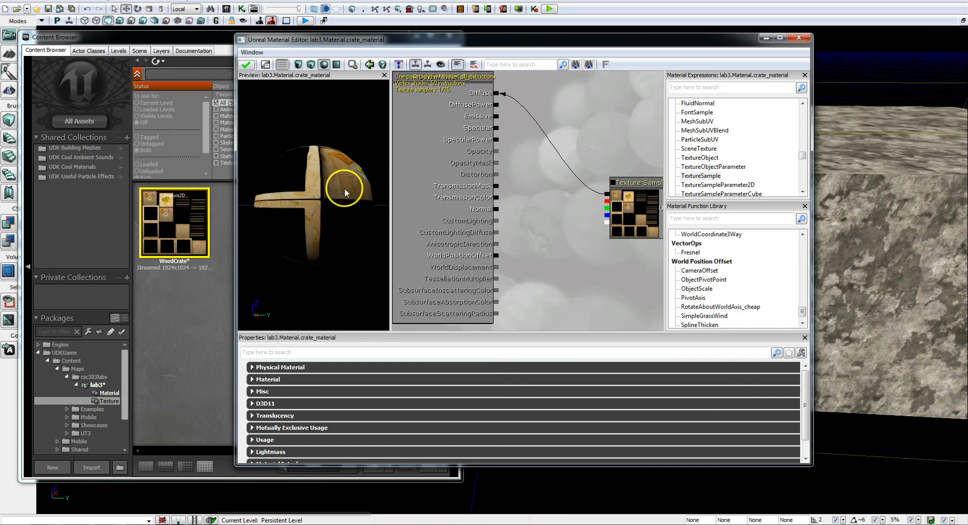
{"action": "left_click_drag", "start_coordinate": [339, 188], "coordinate": [257, 201]}
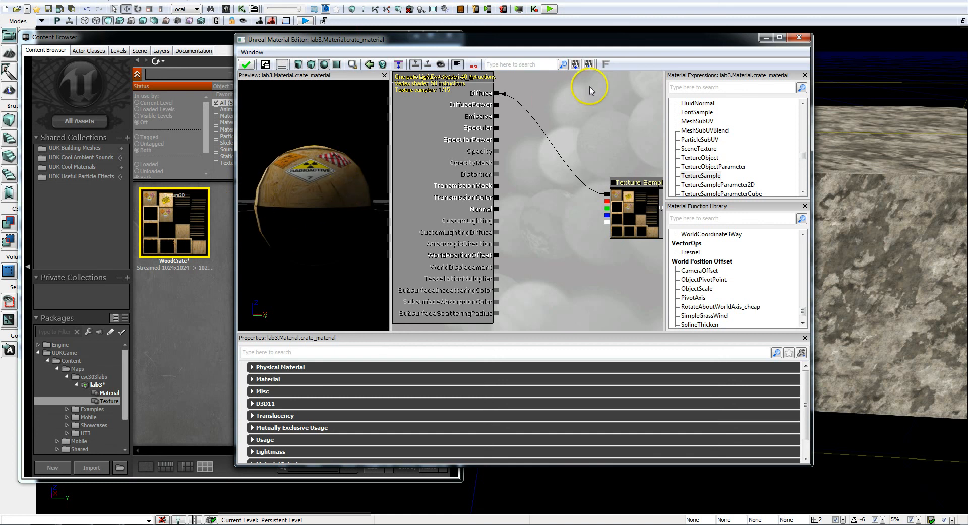
- Close the Material Editor and apply the changes to the original crate_material
{"action": "left_click_drag", "start_coordinate": [499, 39], "coordinate": [419, 0]}
{"action": "left_click", "coordinate": [718, 0]}
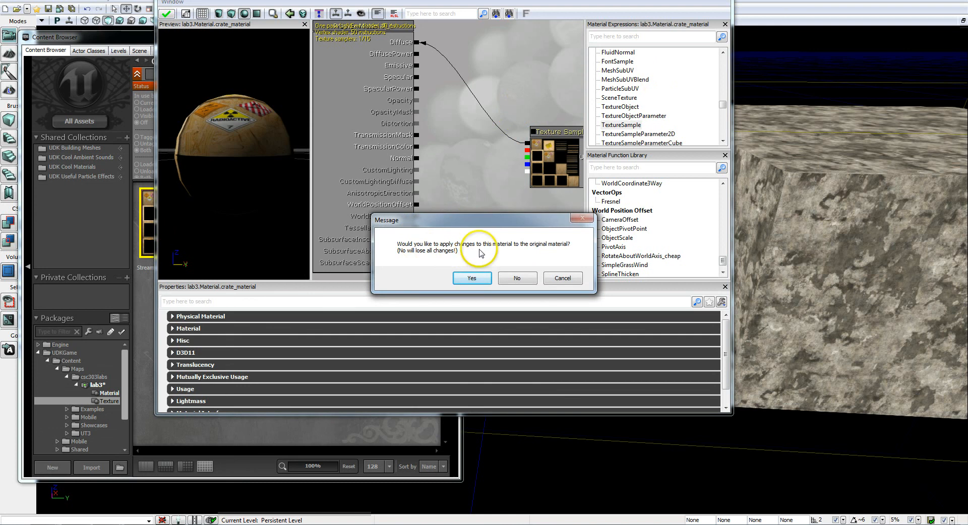
{"action": "left_click", "coordinate": [472, 278]}
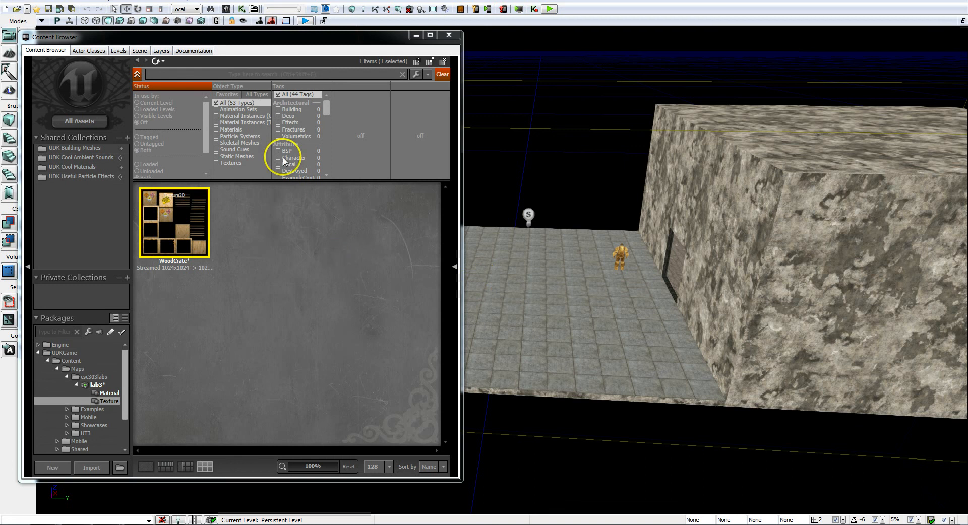
- Apply crate_material from the lab3 Material group to the tiled floor surface and inspect its tiling up close
{"action": "left_click", "coordinate": [107, 393]}
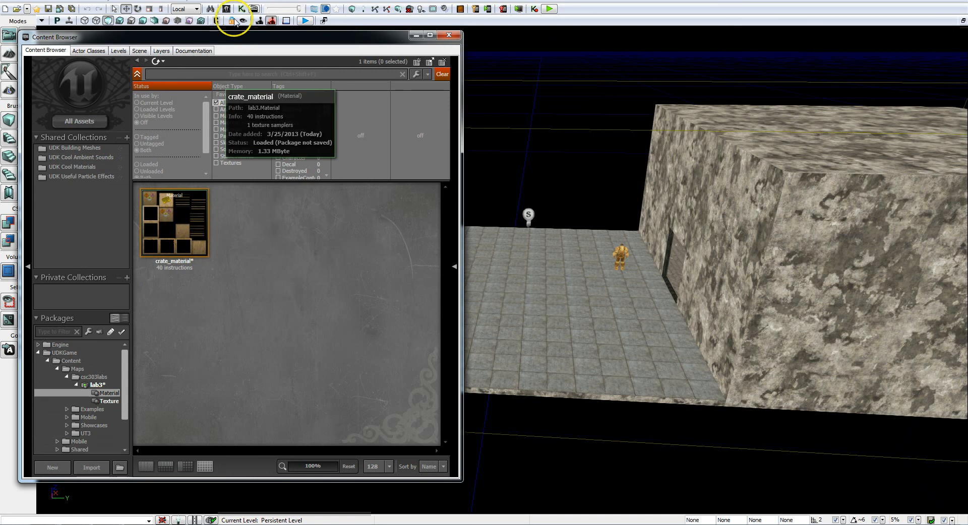
{"action": "left_click_drag", "start_coordinate": [203, 37], "coordinate": [819, 60]}
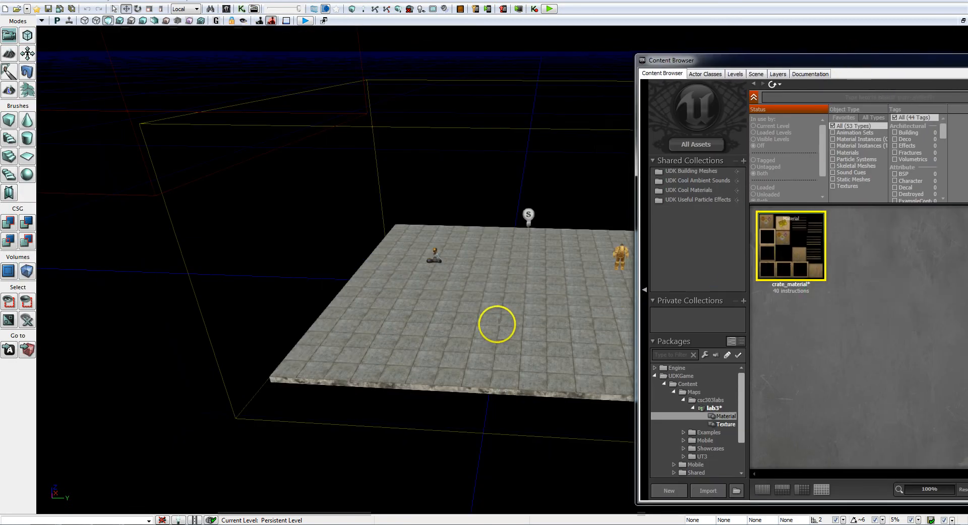
{"action": "left_click", "coordinate": [798, 247]}
{"action": "left_click_drag", "start_coordinate": [799, 251], "coordinate": [522, 345]}
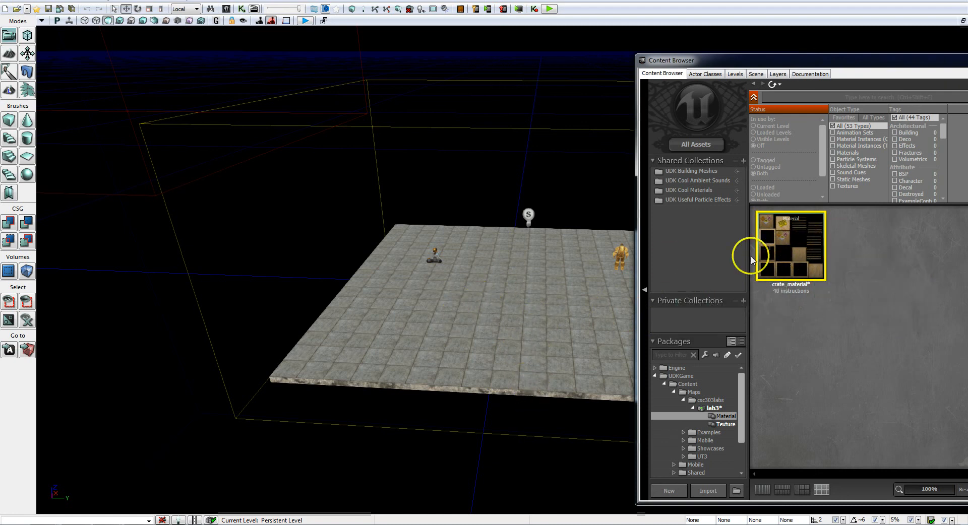
{"action": "right_click", "coordinate": [496, 306]}
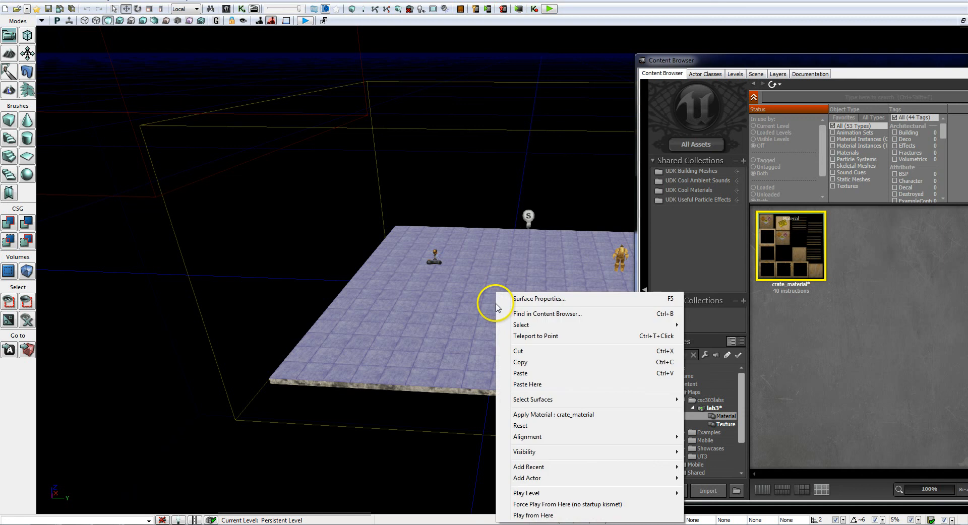
{"action": "left_click", "coordinate": [564, 416]}
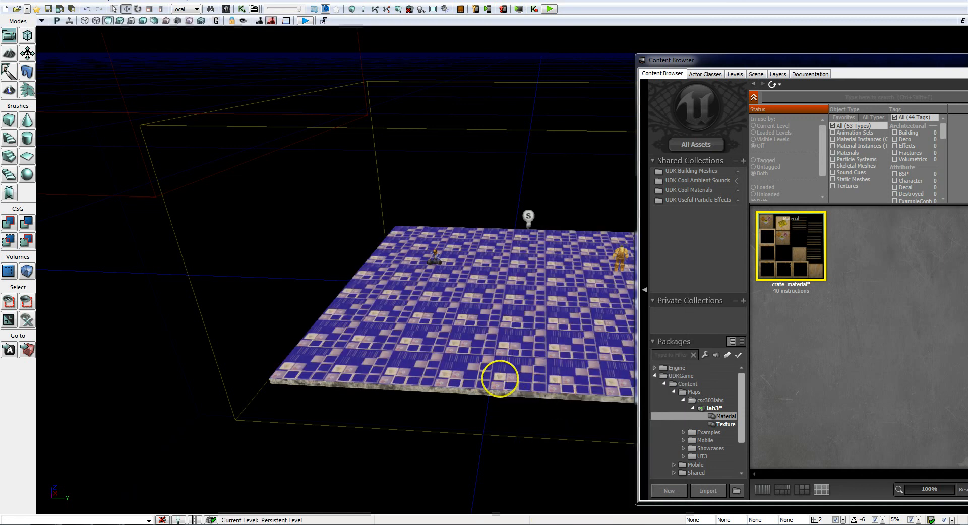
{"action": "left_click_drag", "start_coordinate": [497, 385], "coordinate": [474, 286]}
{"action": "right_click_drag", "start_coordinate": [482, 346], "coordinate": [509, 351]}
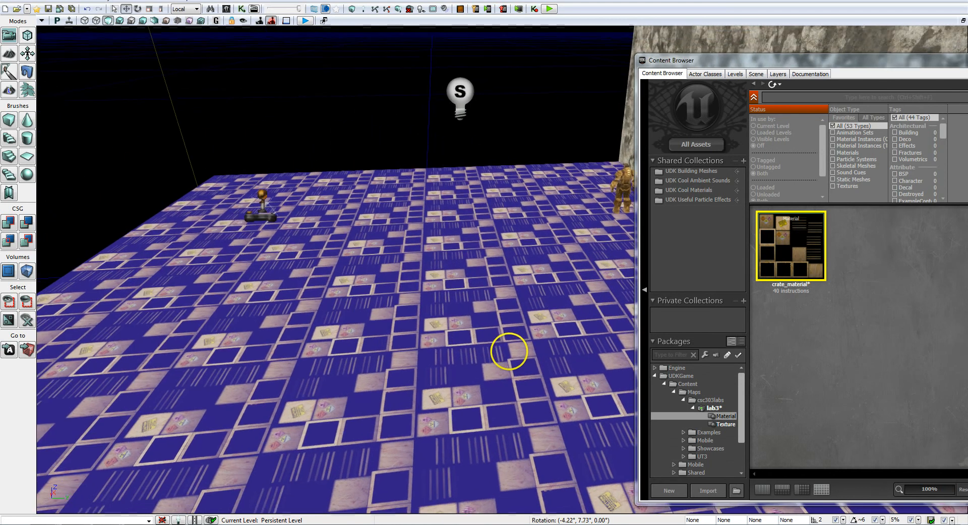
{"action": "left_click_drag", "start_coordinate": [508, 352], "coordinate": [466, 376]}
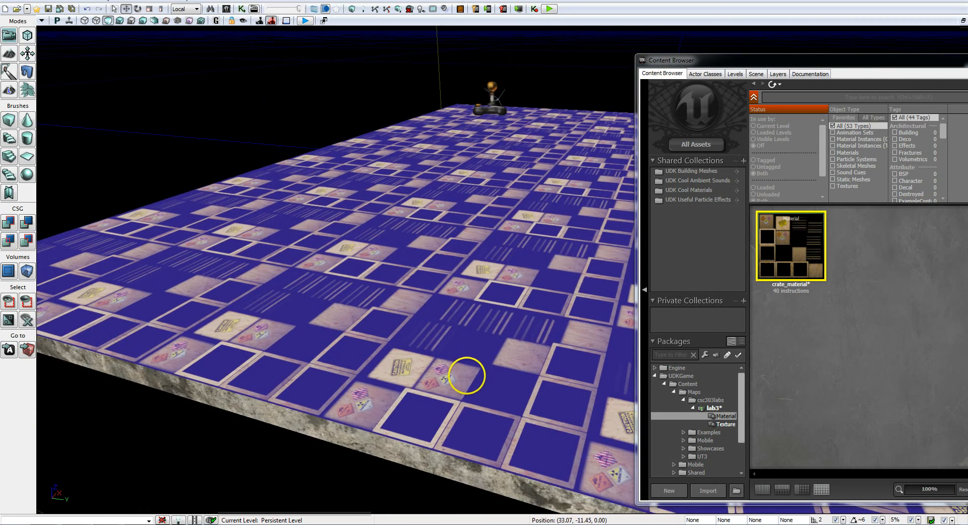
{"action": "right_click_drag", "start_coordinate": [485, 348], "coordinate": [544, 339]}
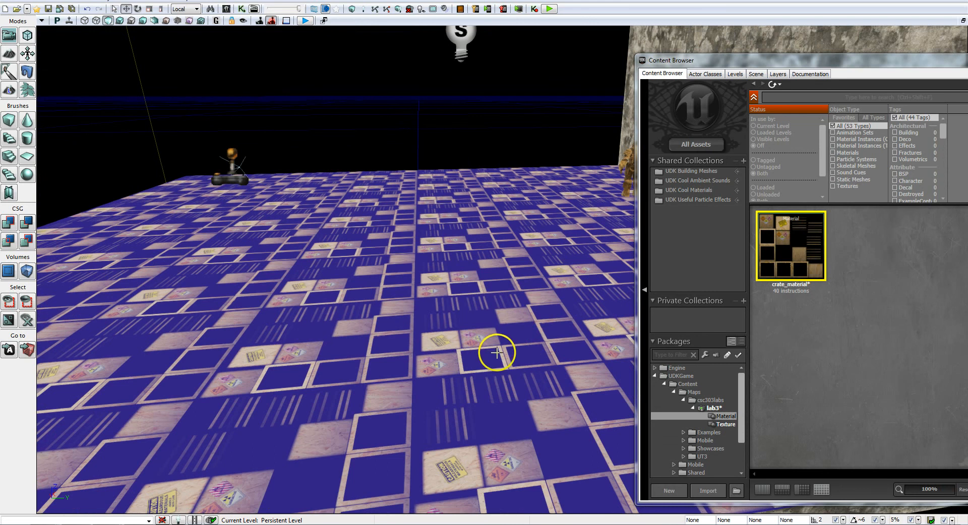
{"action": "left_click_drag", "start_coordinate": [791, 64], "coordinate": [490, 31]}
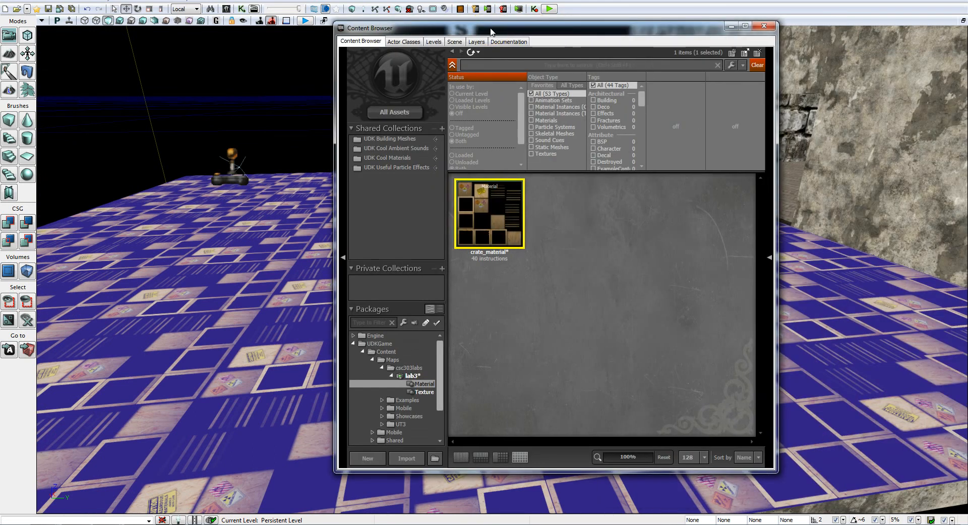